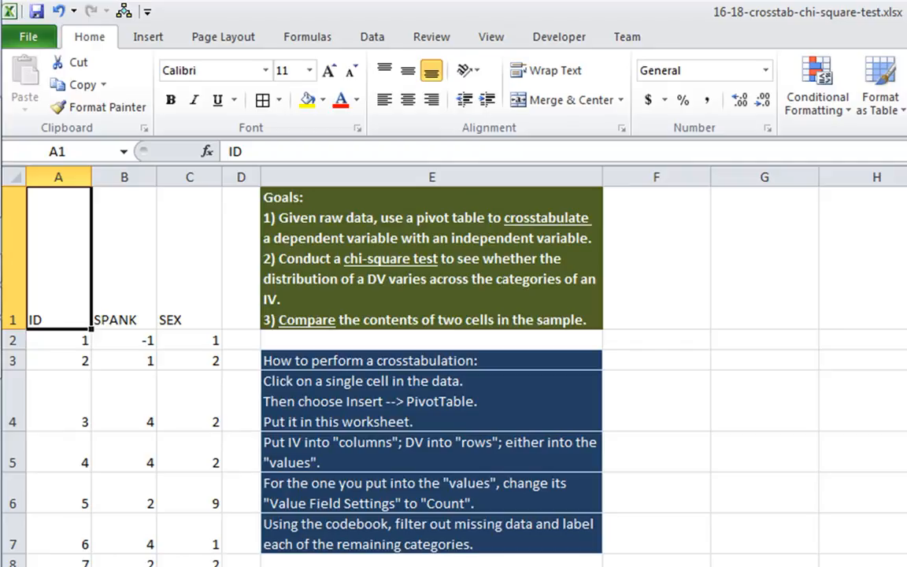
# - Examine the SPANK and SEX variables in the header row of the raw data
pyautogui.click(126, 281)
pyautogui.click(161, 280)
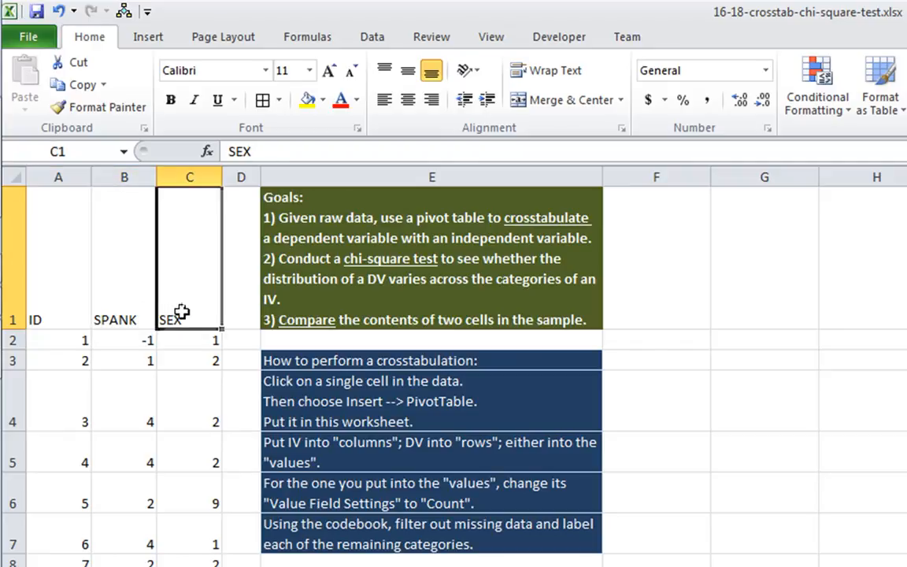
pyautogui.click(123, 291)
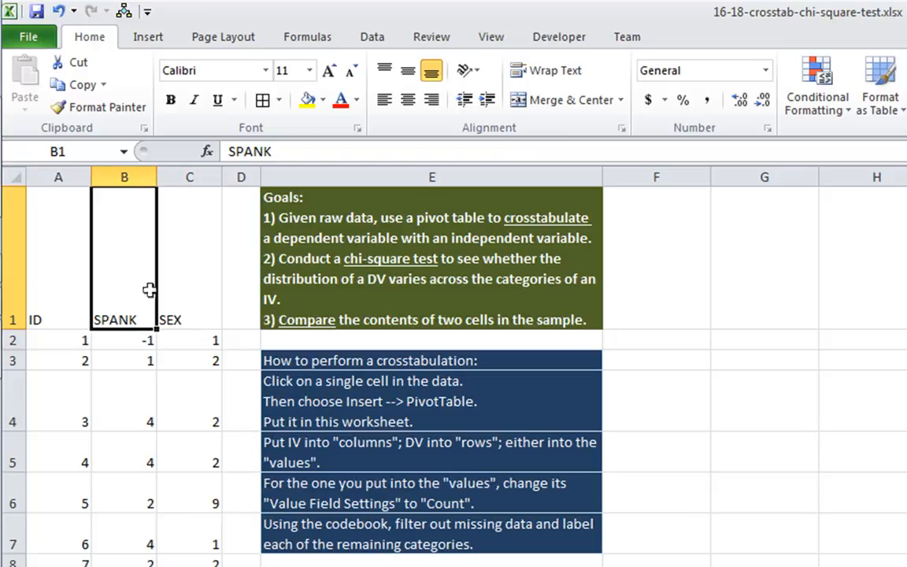
pyautogui.click(175, 291)
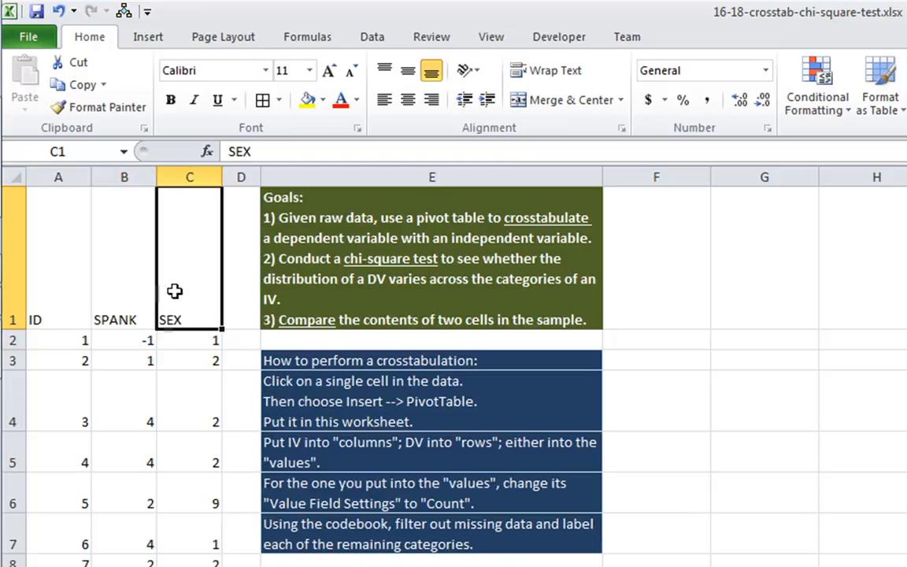
pyautogui.click(127, 293)
pyautogui.click(185, 282)
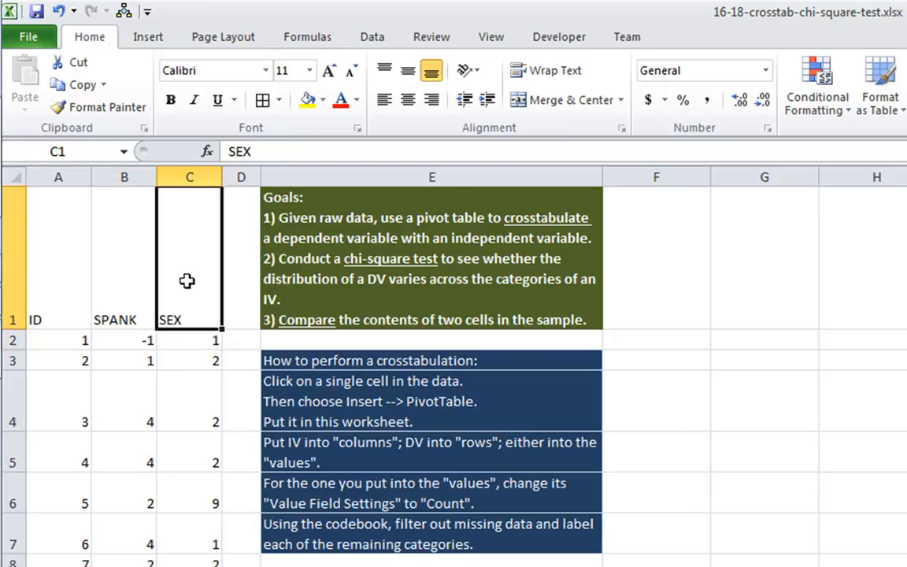
pyautogui.click(123, 289)
pyautogui.click(186, 294)
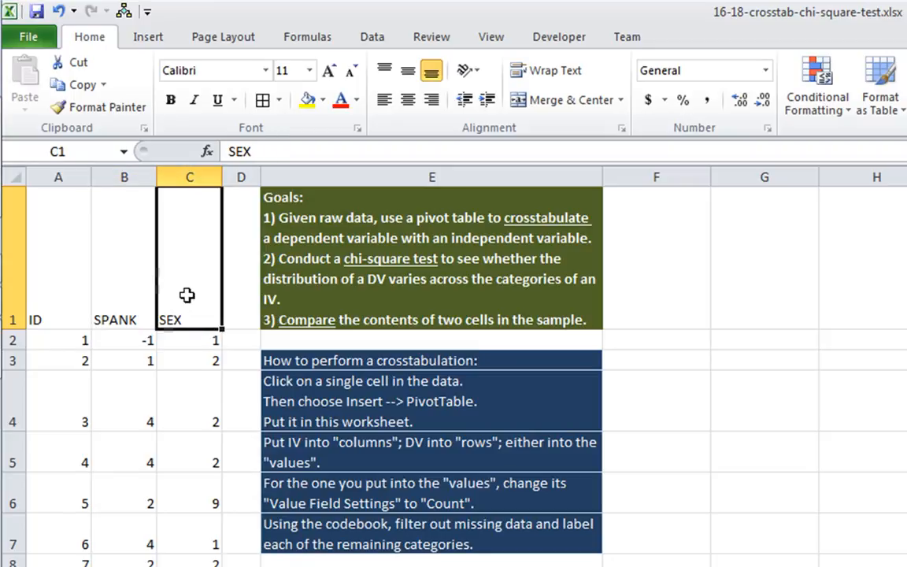
pyautogui.click(146, 290)
pyautogui.click(175, 288)
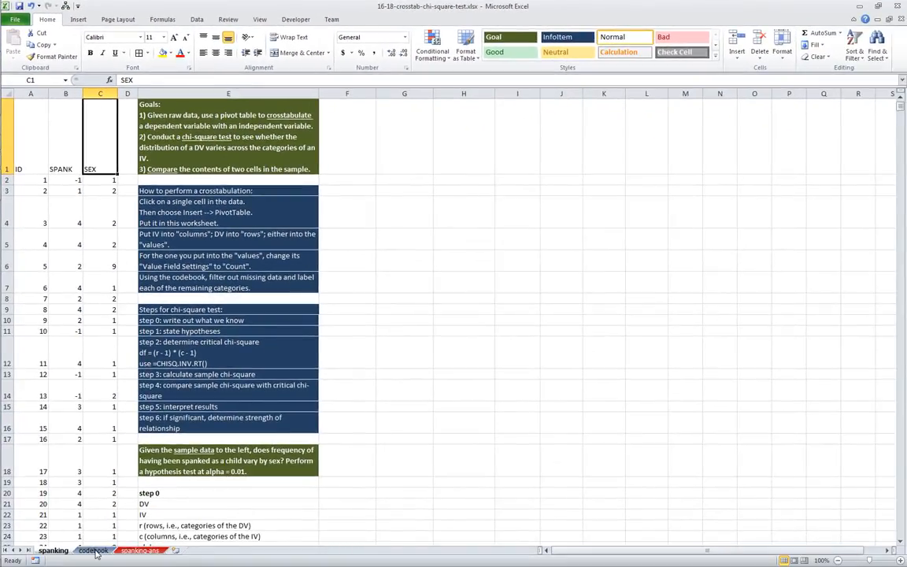
# - Review the SPANK and SEX answer codes in the codebook sheet and compare them with the spanking sheet's data
pyautogui.click(95, 552)
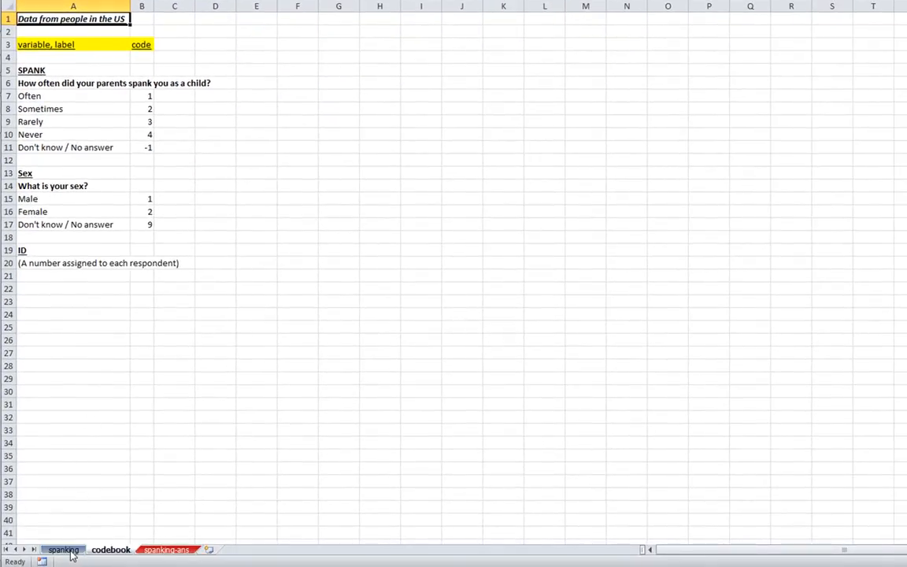
pyautogui.click(63, 549)
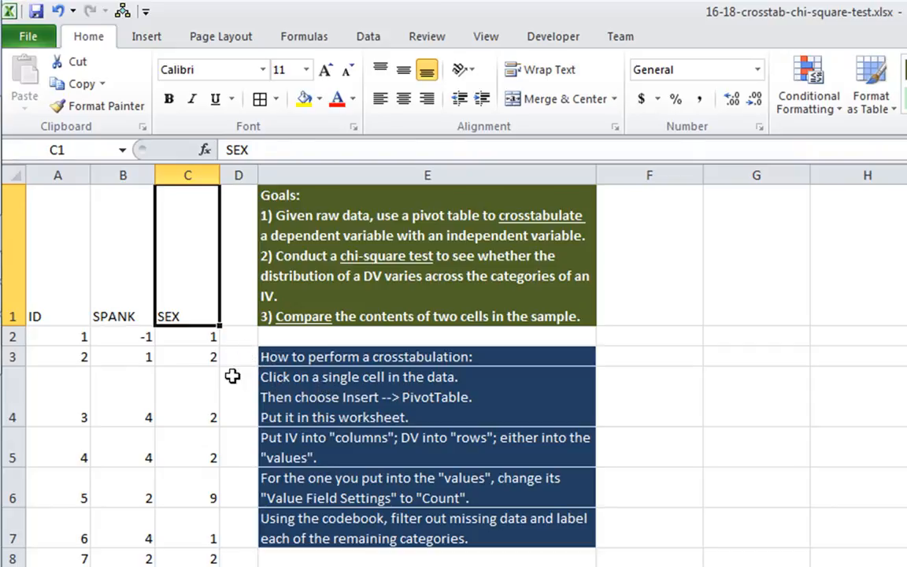
pyautogui.click(125, 356)
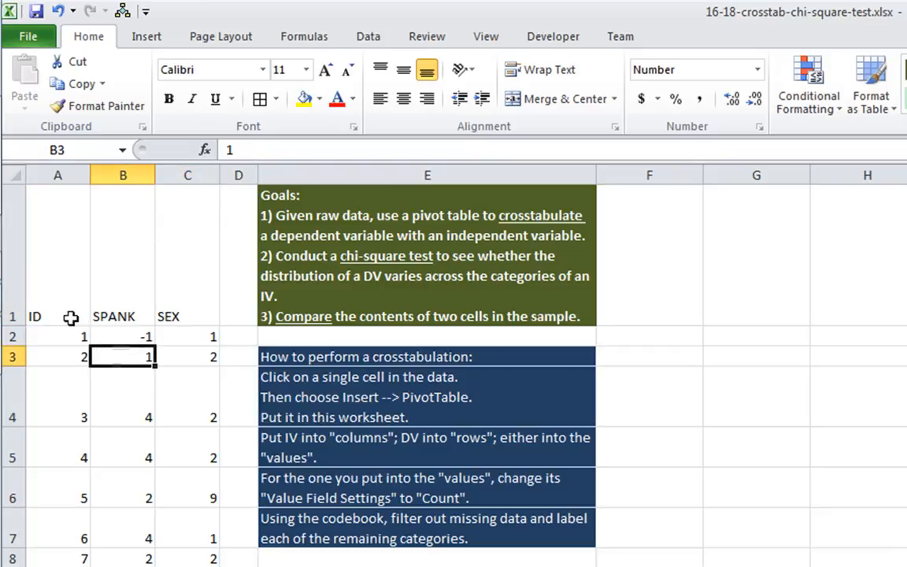
pyautogui.click(122, 308)
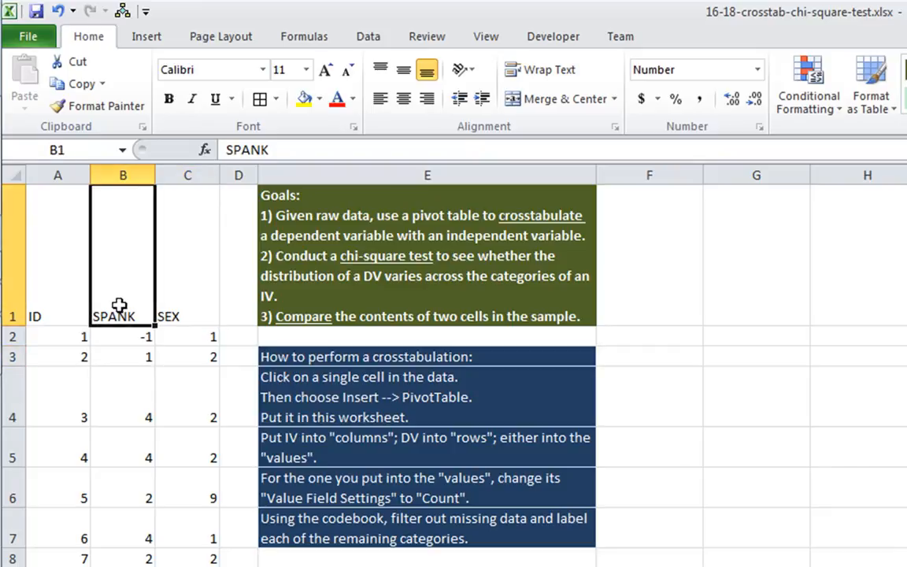
pyautogui.click(187, 351)
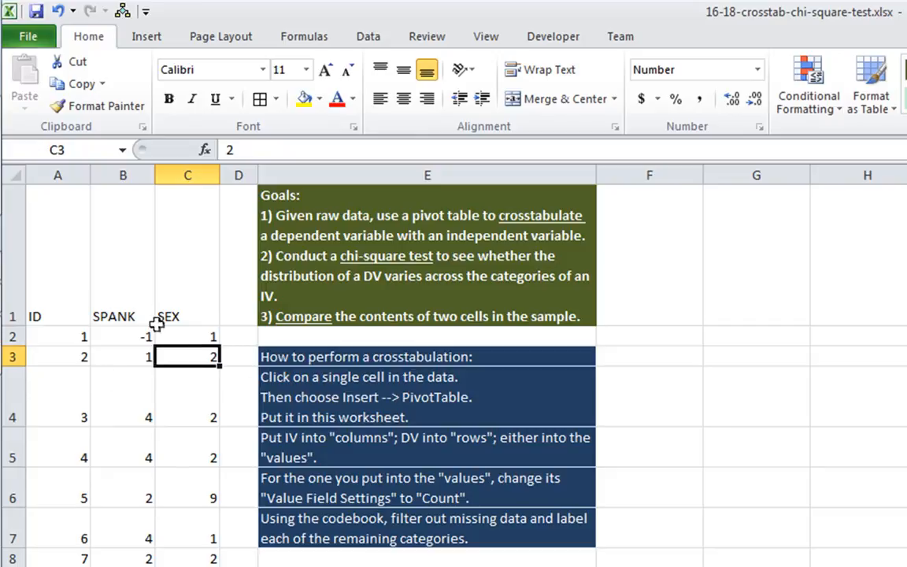
# - Insert a PivotTable from the raw data range A1:C1507, placed in the existing spanking worksheet at cell G3
pyautogui.click(138, 356)
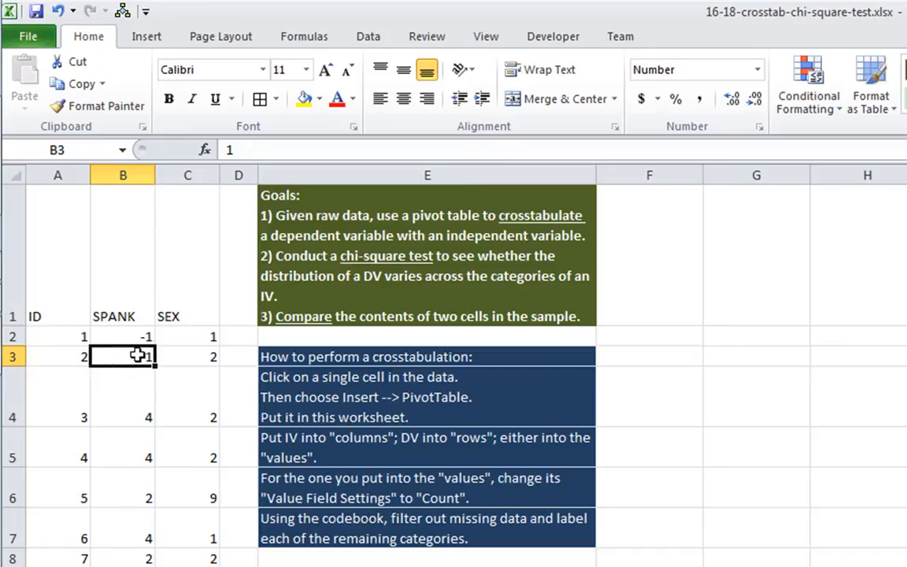
pyautogui.click(147, 36)
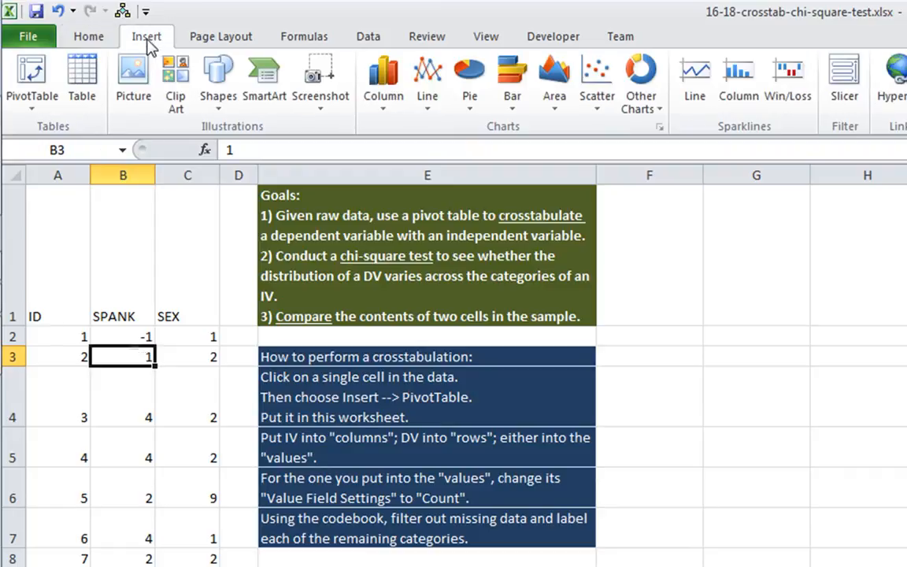
pyautogui.click(32, 73)
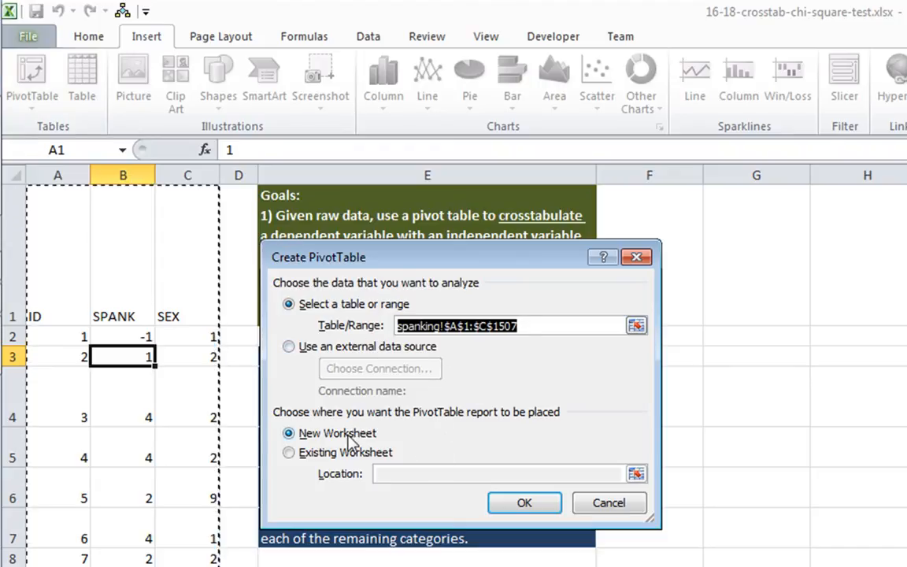
pyautogui.click(289, 454)
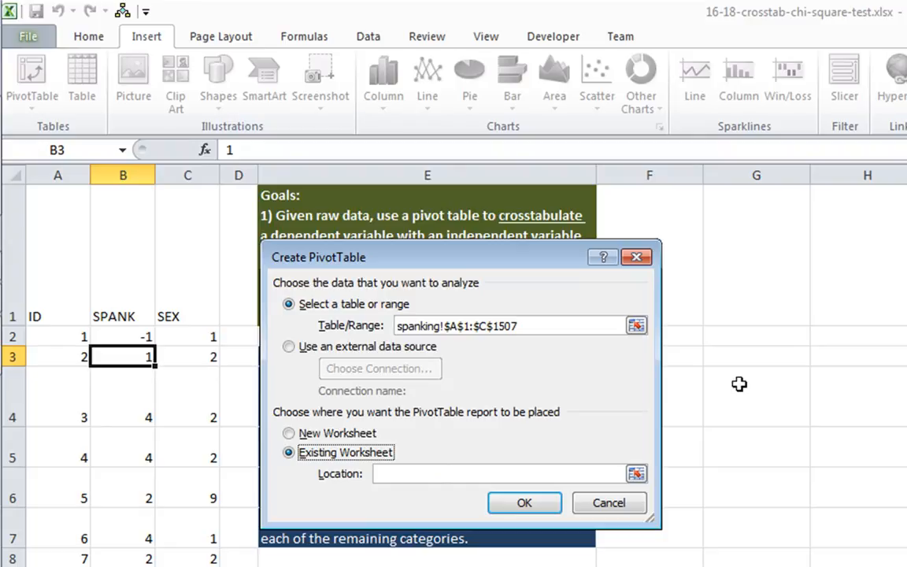
pyautogui.click(750, 360)
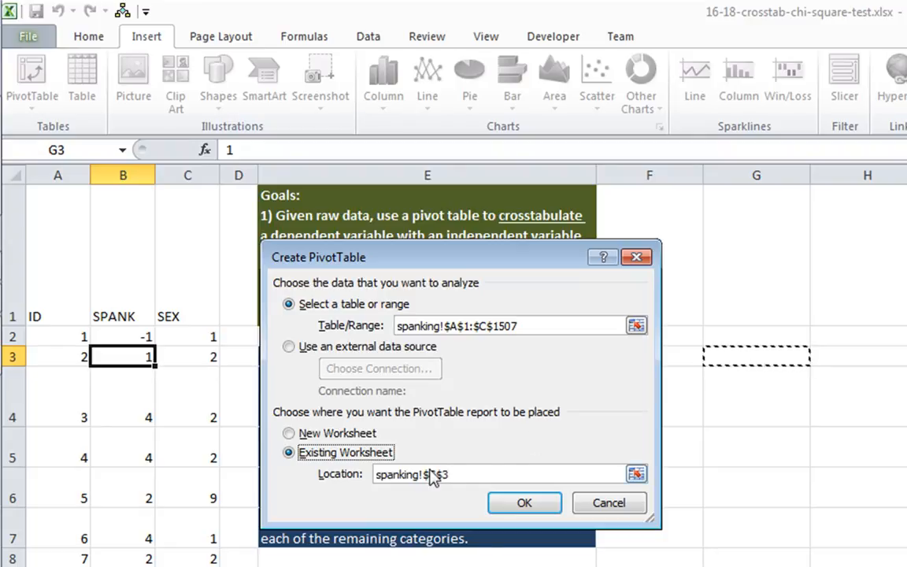
pyautogui.click(531, 505)
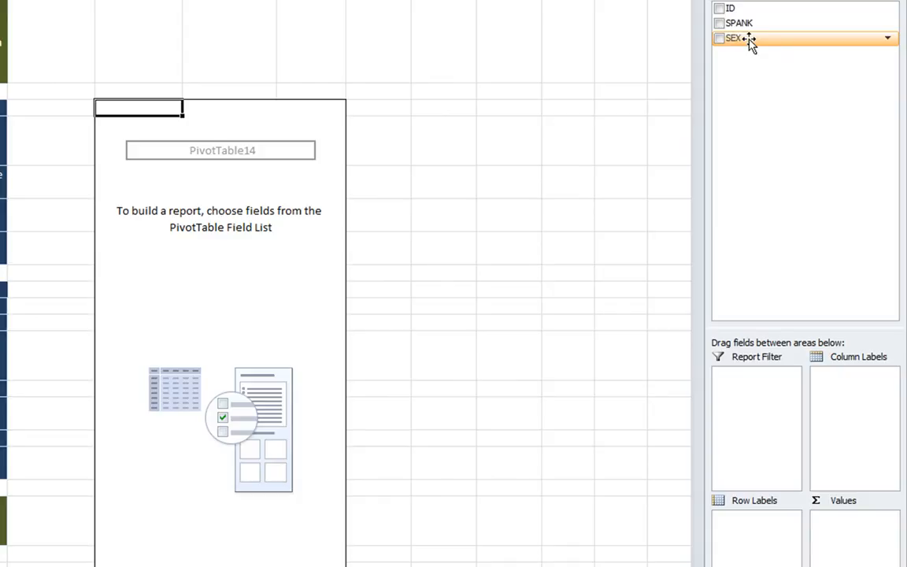
# - Lay out the PivotTable with SEX as column labels, SPANK as row labels, and SEX as the values field
pyautogui.moveTo(750, 43); pyautogui.dragTo(862, 389)
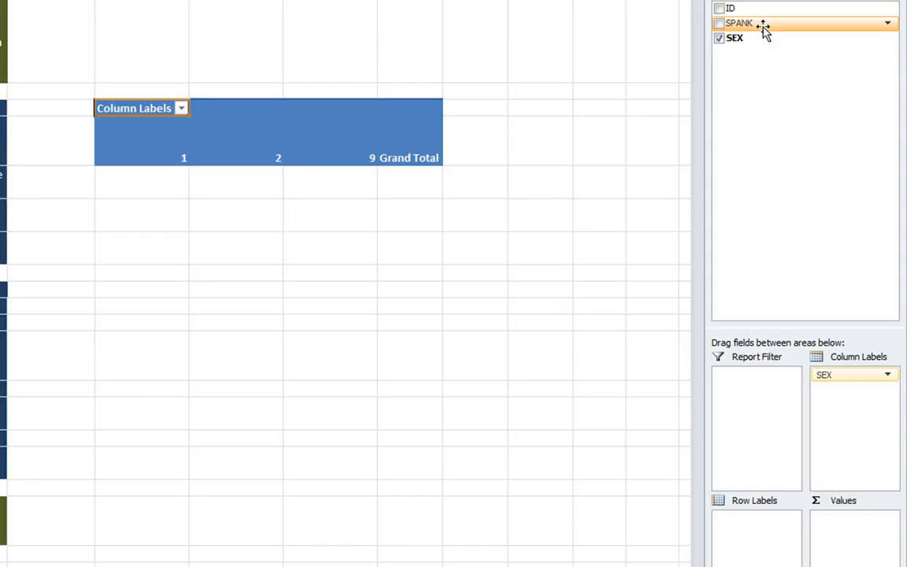
pyautogui.moveTo(767, 28); pyautogui.dragTo(752, 539)
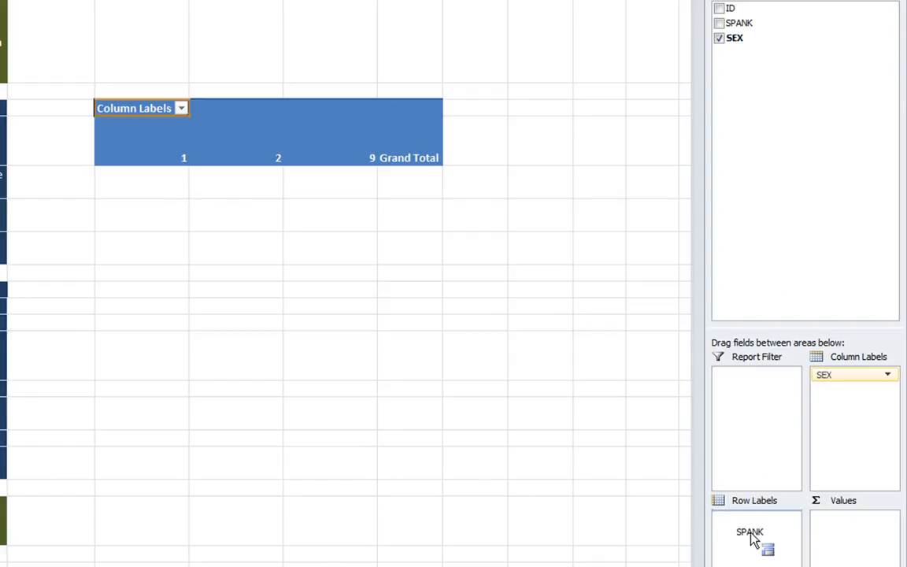
pyautogui.moveTo(752, 540); pyautogui.dragTo(749, 533)
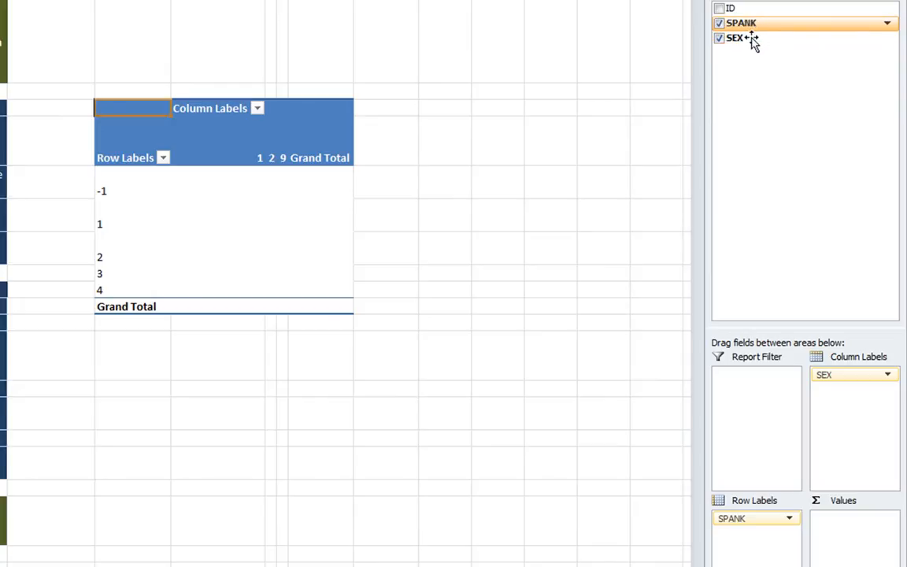
pyautogui.moveTo(744, 44); pyautogui.dragTo(857, 536)
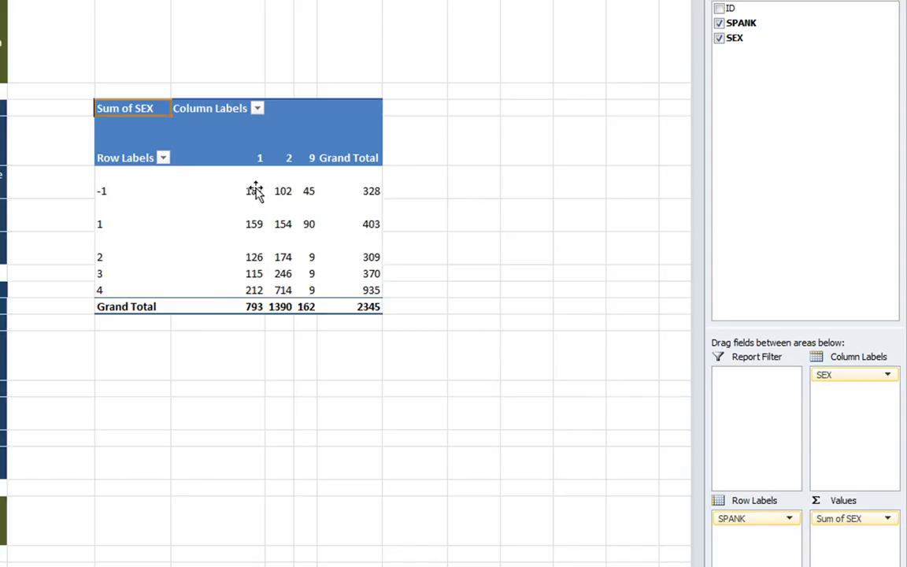
# - Change the PivotTable's SEX values field to summarize by Count
pyautogui.moveTo(253, 185)
pyautogui.moveTo(138, 229)
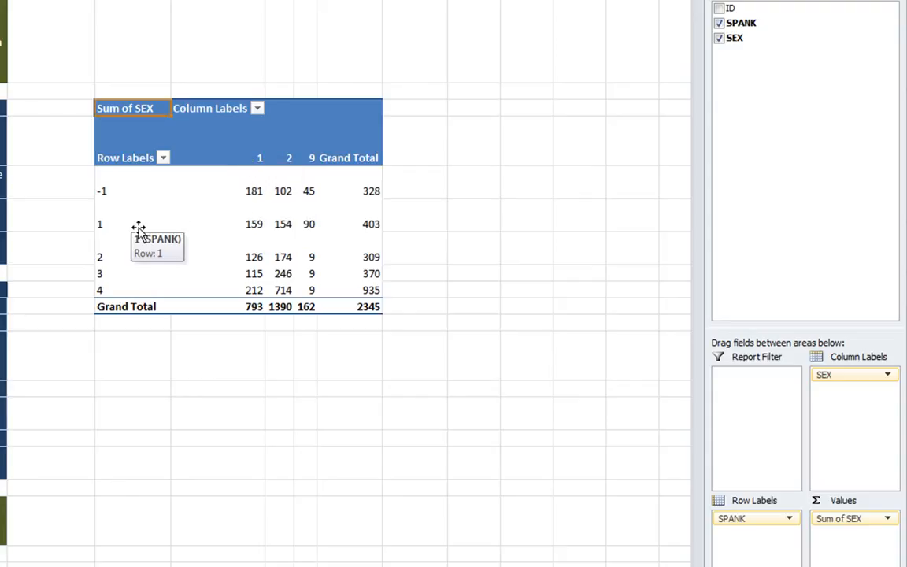
pyautogui.click(892, 524)
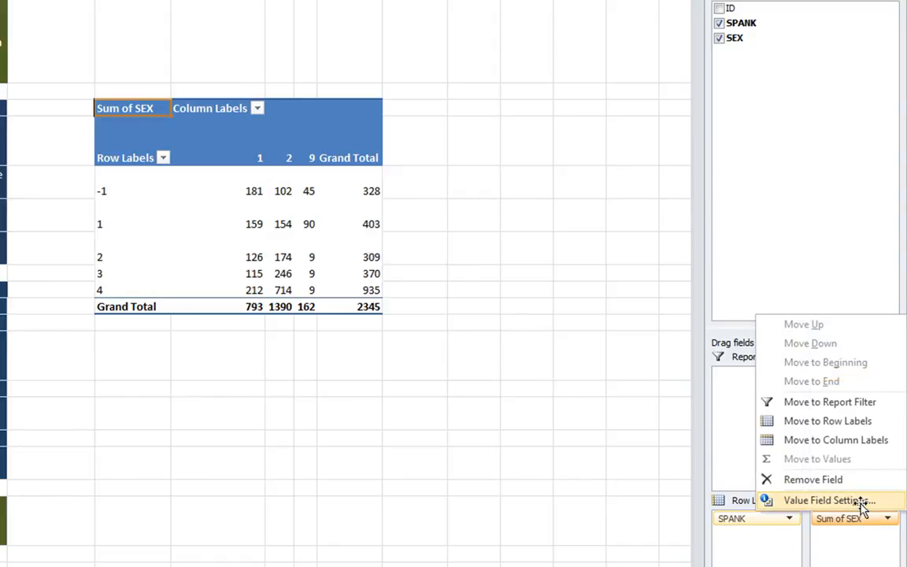
pyautogui.click(862, 504)
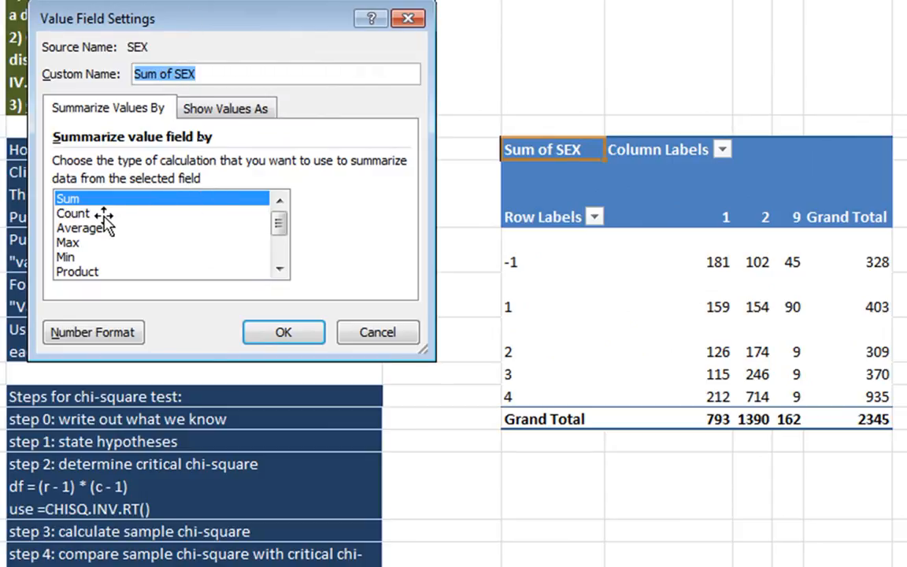
pyautogui.click(101, 214)
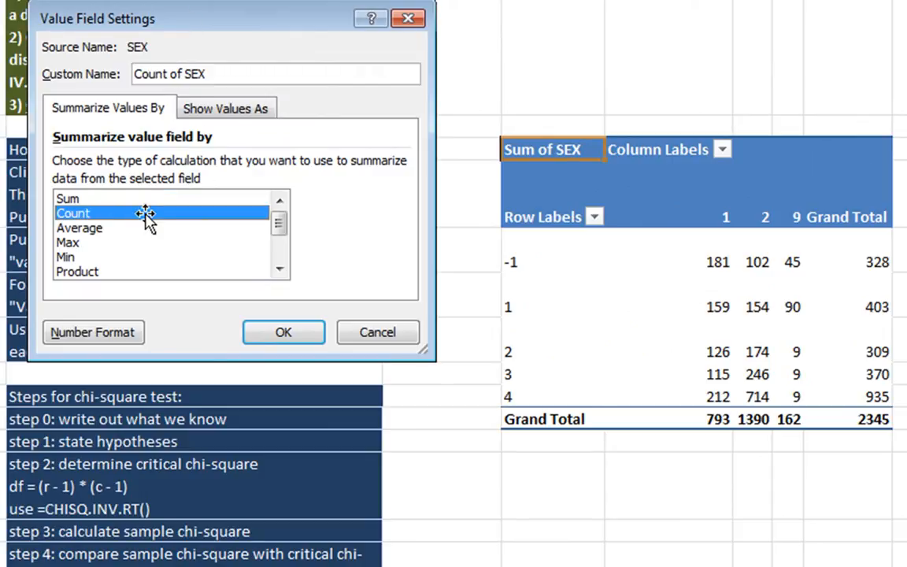
pyautogui.click(282, 336)
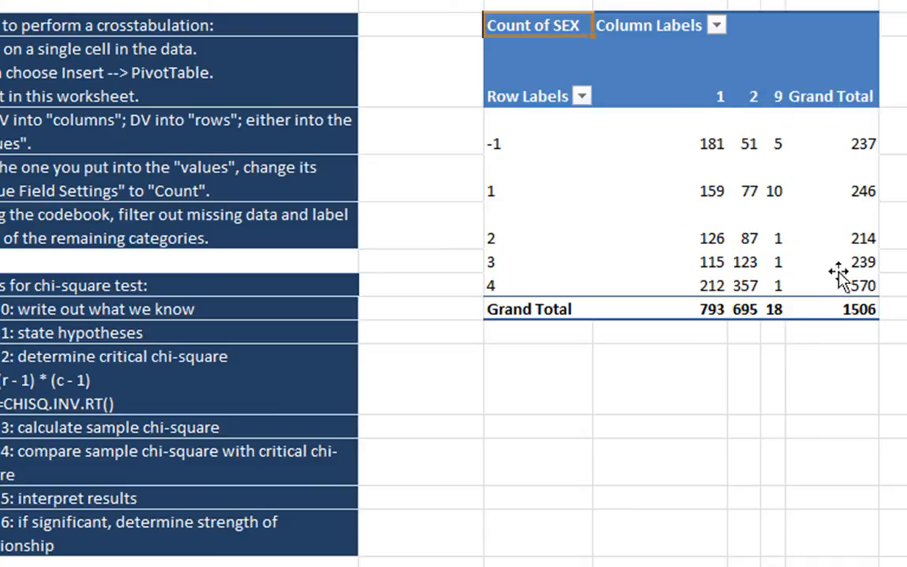
# - Filter missing data out of the PivotTable by excluding -1 from the SPANK rows and 9 from the SEX columns
pyautogui.click(581, 96)
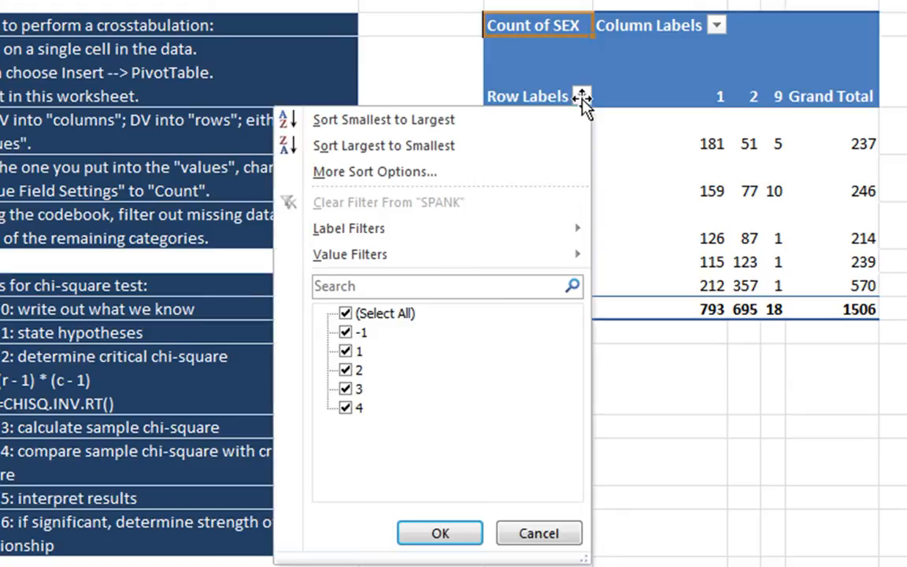
pyautogui.click(345, 332)
pyautogui.click(443, 532)
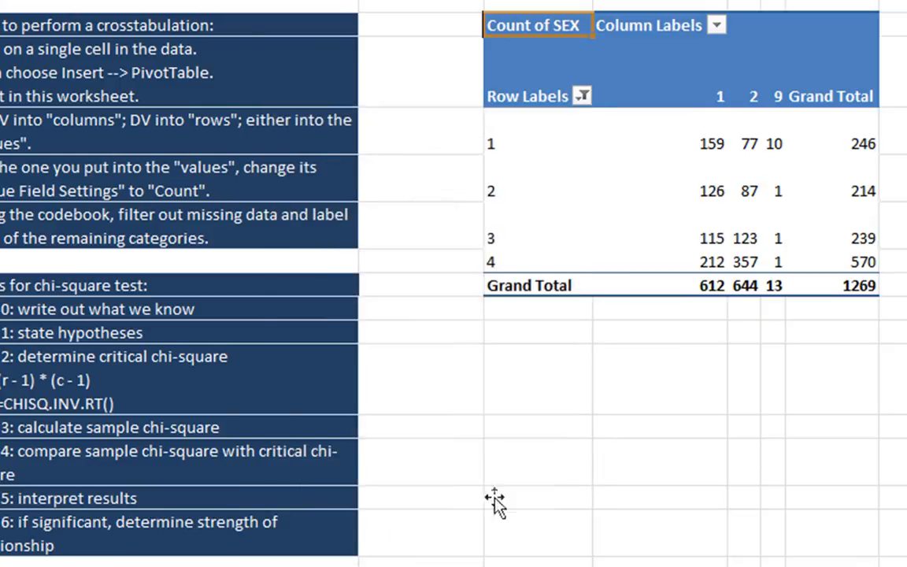
pyautogui.click(716, 25)
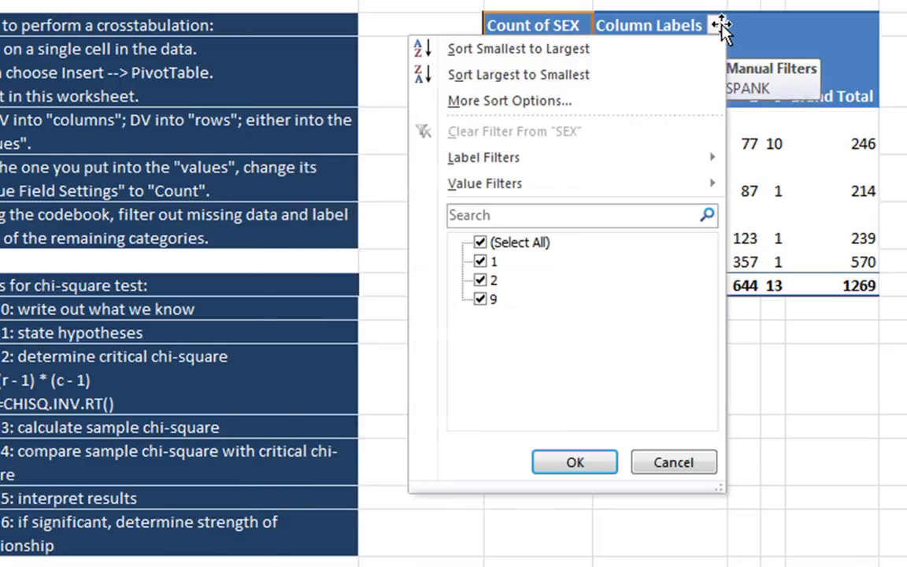
pyautogui.click(482, 301)
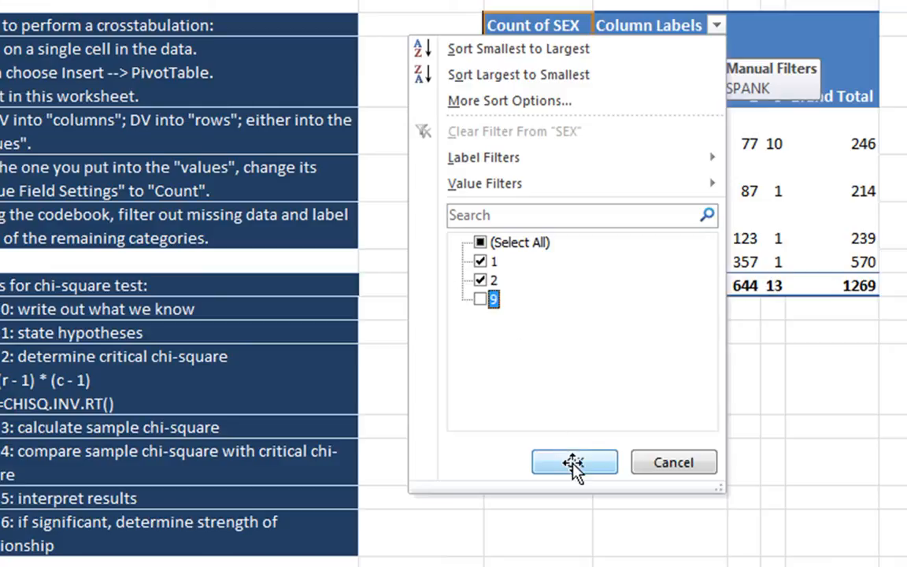
pyautogui.click(574, 463)
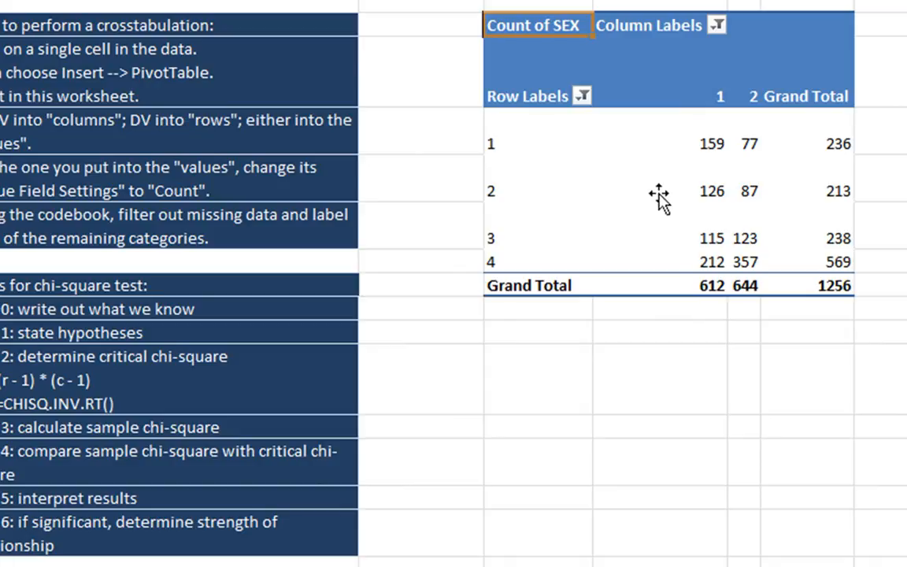
# - Open the codebook sheet to look up the category labels for the remaining SPANK and SEX codes
pyautogui.moveTo(720, 165)
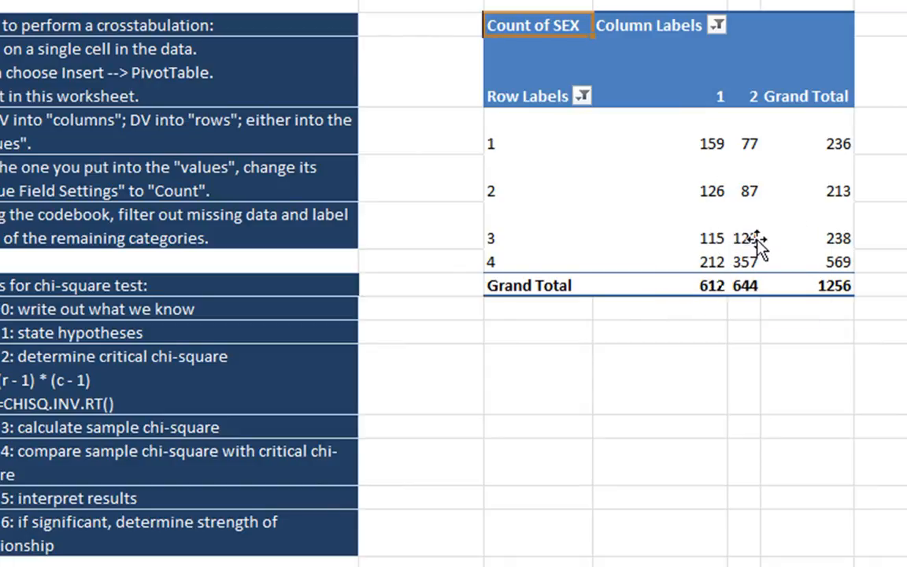
pyautogui.moveTo(726, 236)
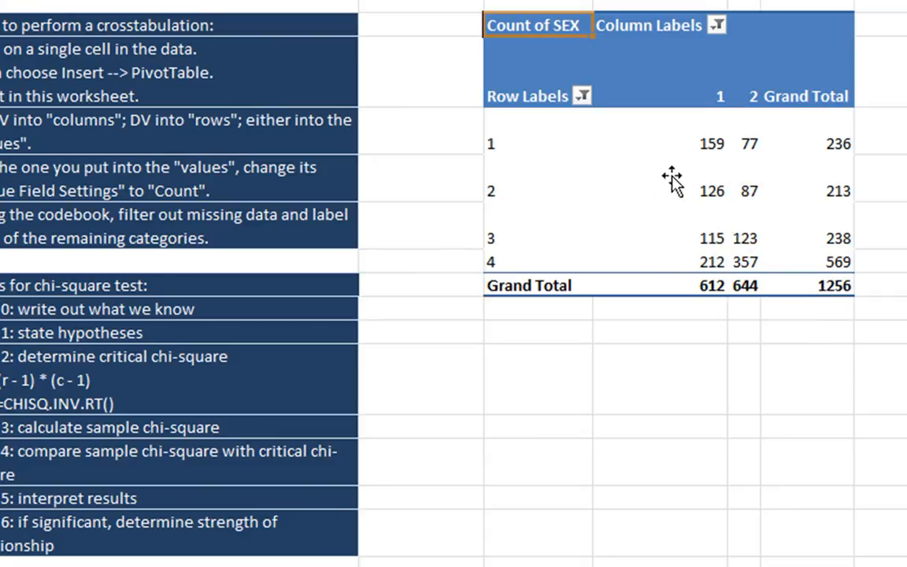
pyautogui.moveTo(656, 177)
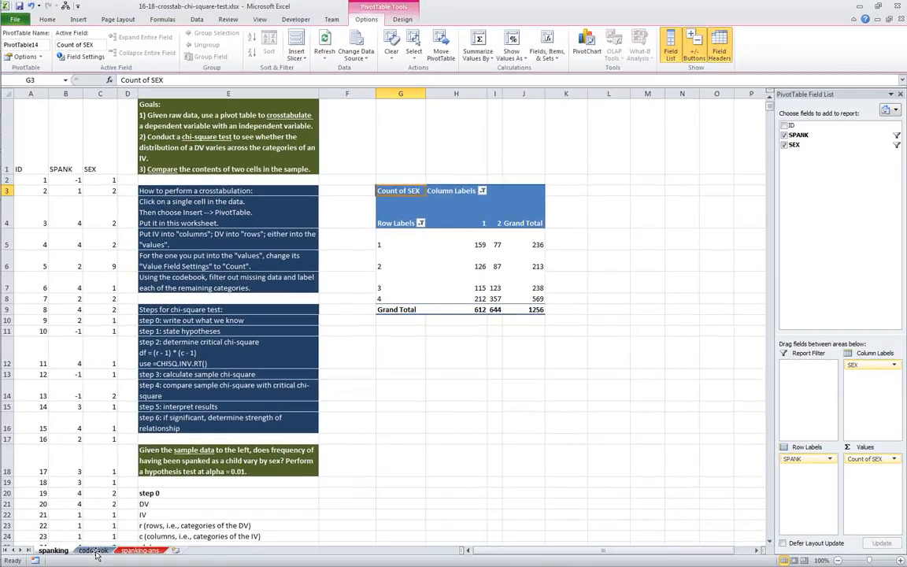
pyautogui.click(94, 551)
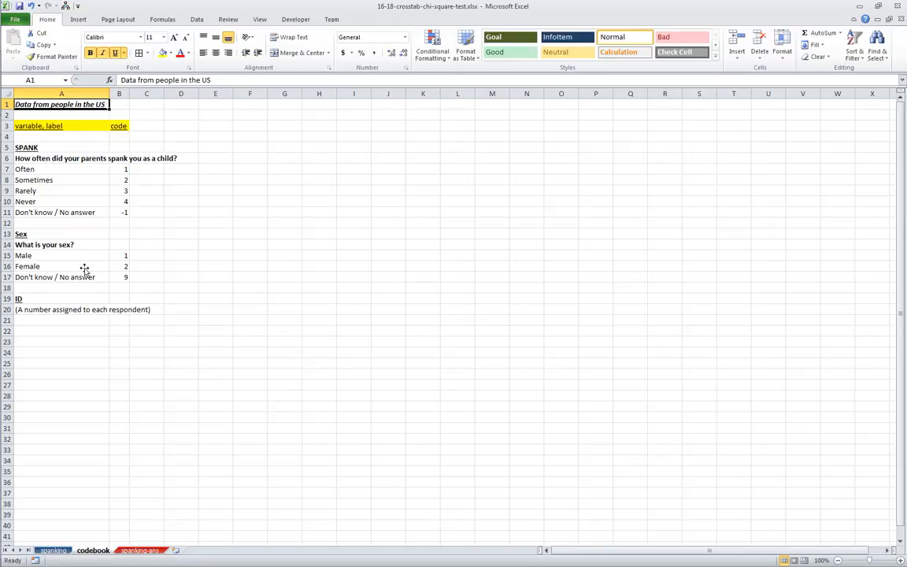
# - On the spanking sheet, relabel the PivotTable's SEX columns 1 and 2 as Male and Female, and autofit the Female column's width
pyautogui.click(52, 551)
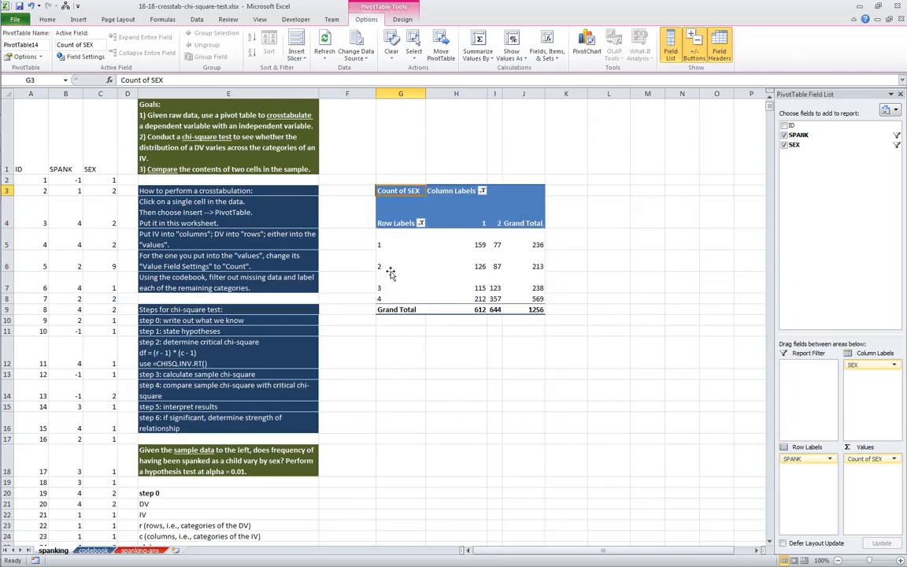
pyautogui.click(470, 225)
pyautogui.write('M')
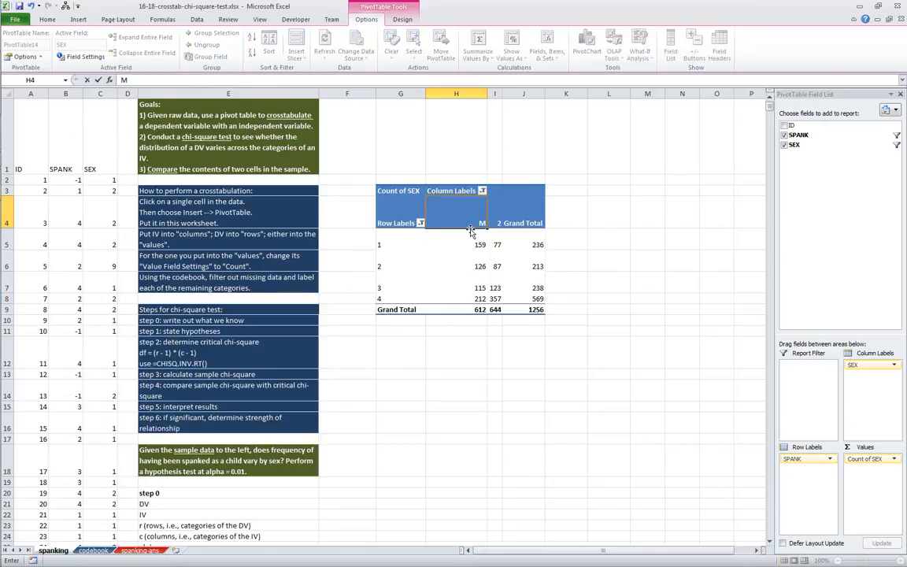
pyautogui.write('ale')
pyautogui.press('Tab')
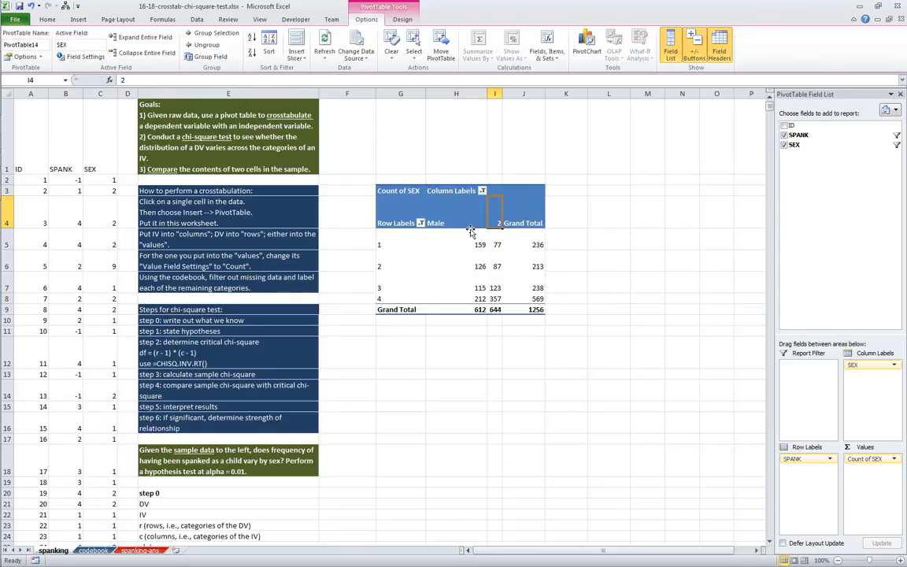
pyautogui.write('Female')
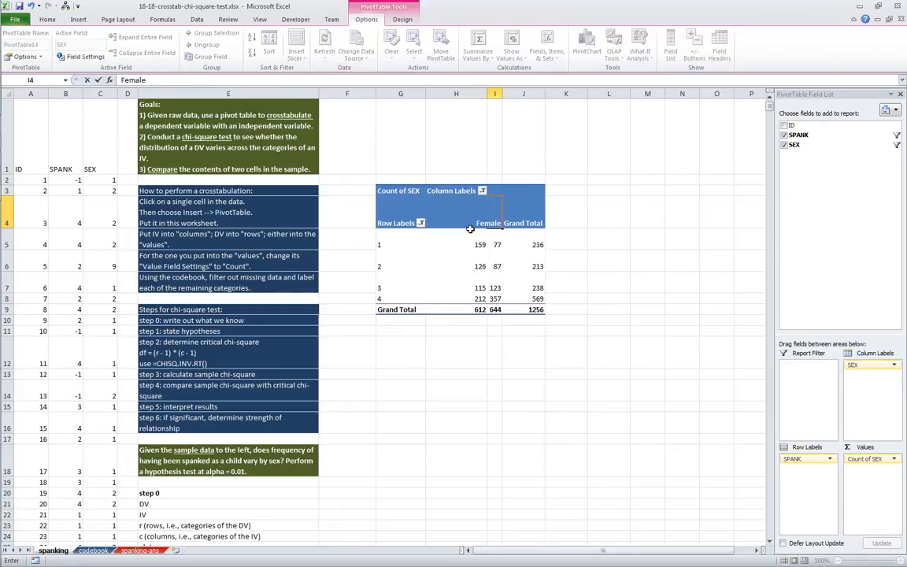
pyautogui.click(470, 229)
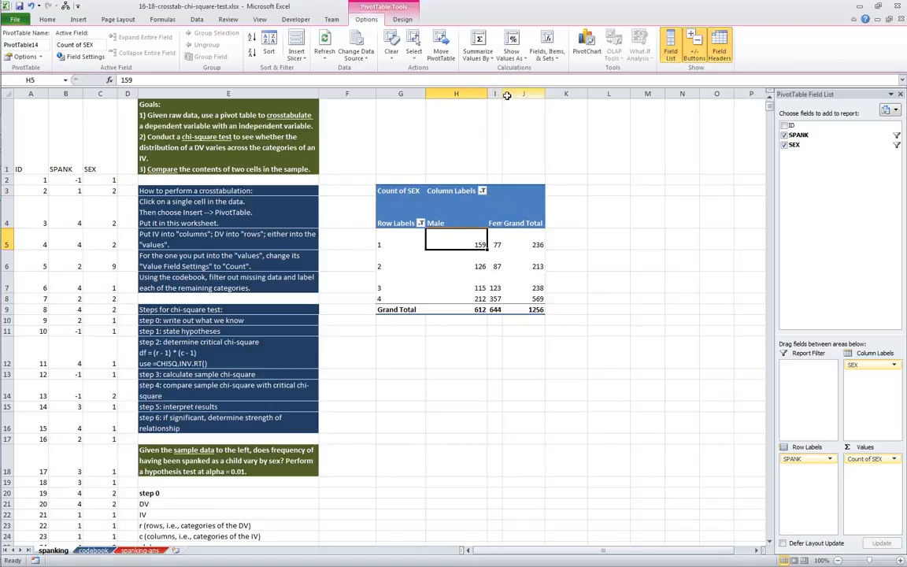
pyautogui.doubleClick(503, 93)
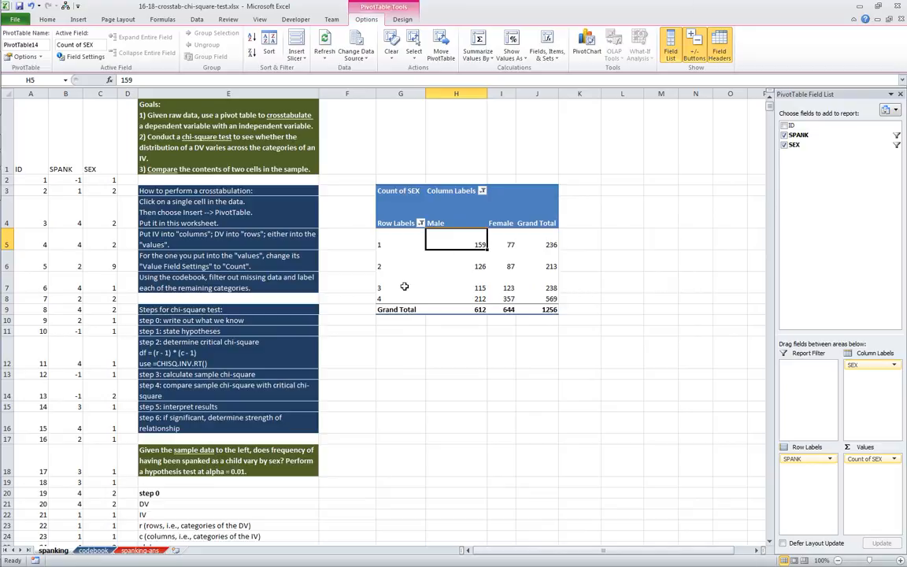
# - Using the codebook sheet, relabel the PivotTable's SPANK rows 1 to 4 as Often, Sometimes, Rarely and Never
pyautogui.click(100, 549)
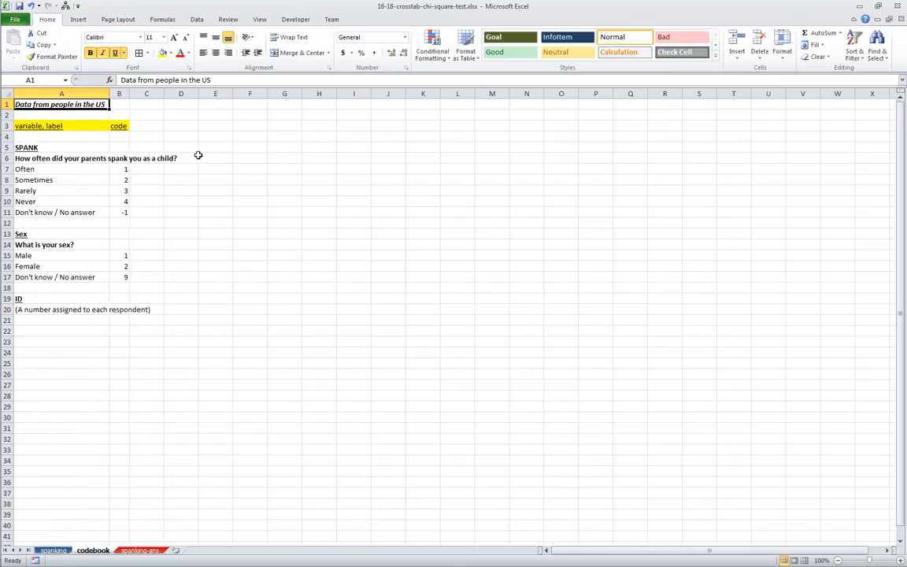
pyautogui.click(55, 551)
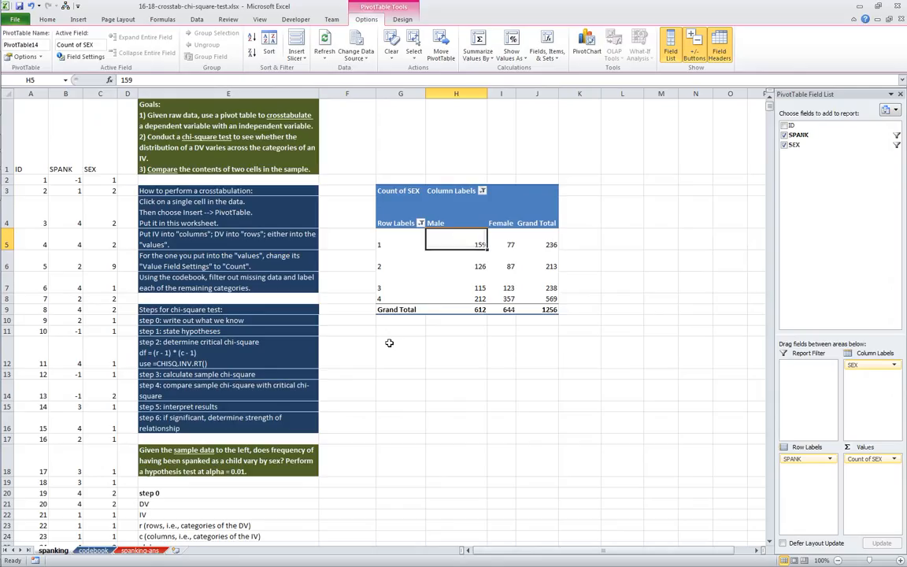
pyautogui.click(400, 244)
pyautogui.write('Often')
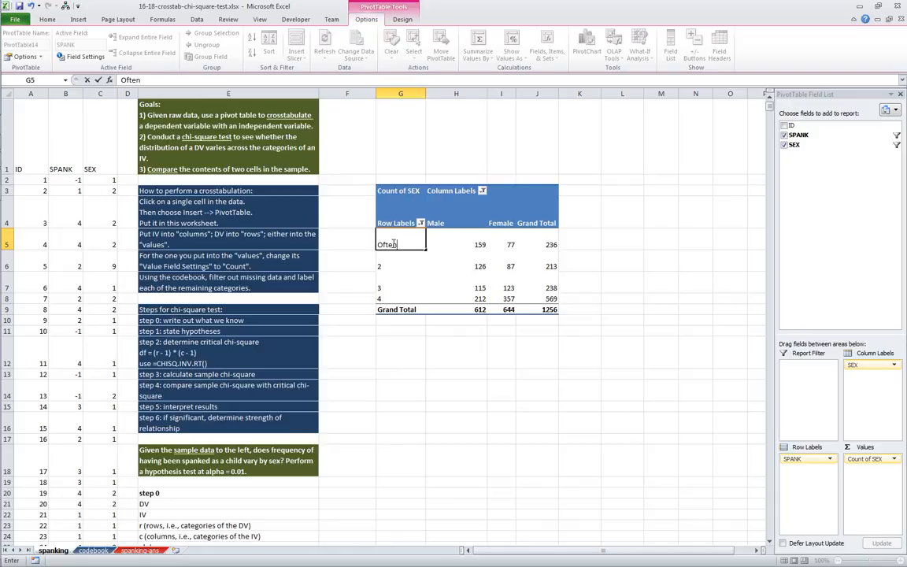
pyautogui.press('Return')
pyautogui.write('Sometimes')
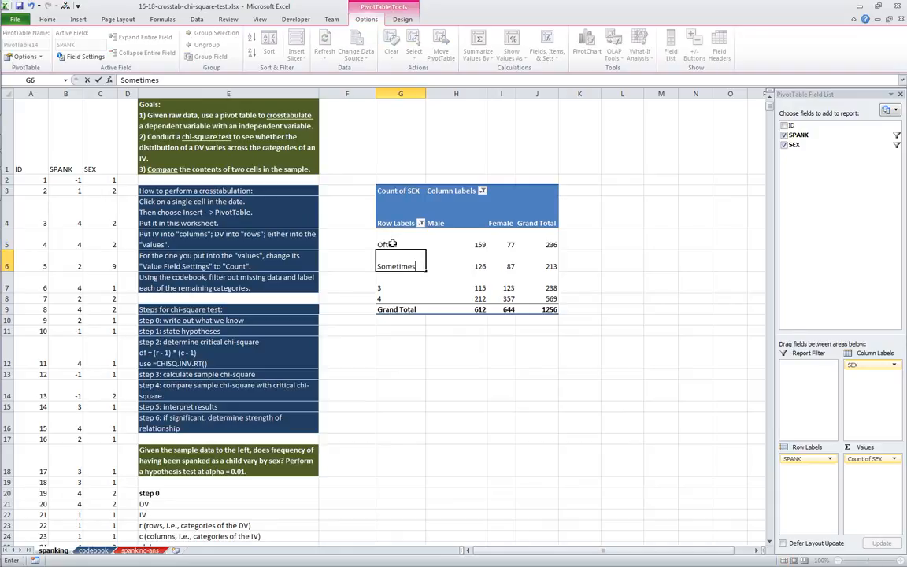
pyautogui.press('Return')
pyautogui.write('Rarely')
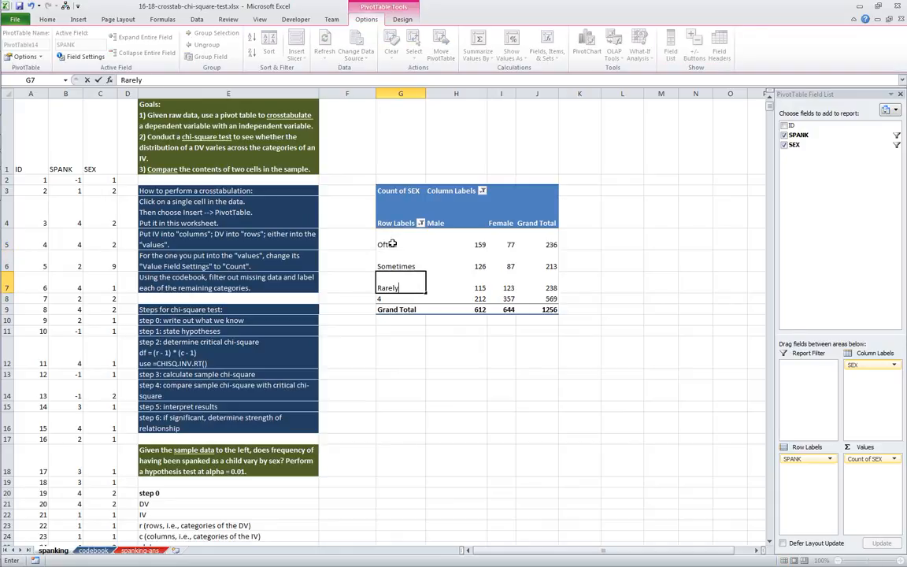
pyautogui.press('Return')
pyautogui.write('Ne')
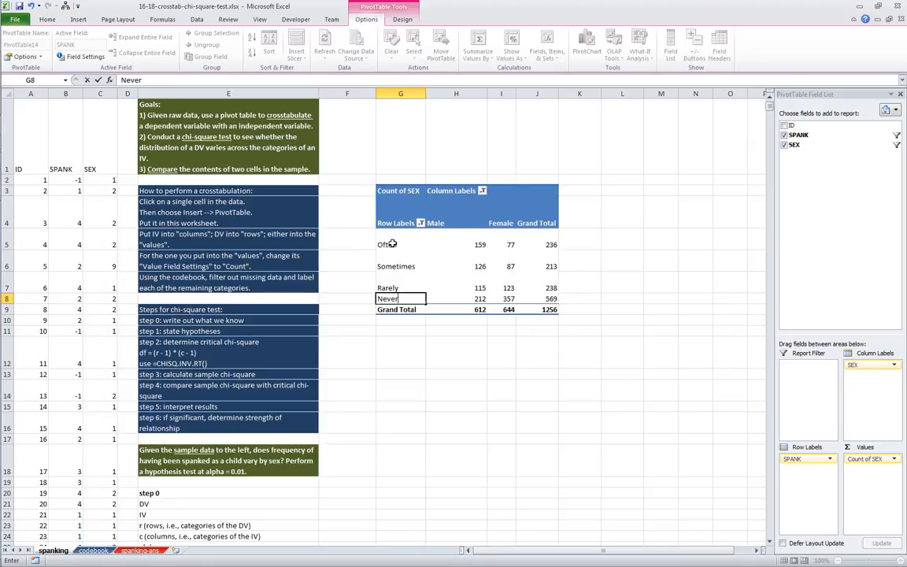
pyautogui.write('ver')
pyautogui.press('Return')
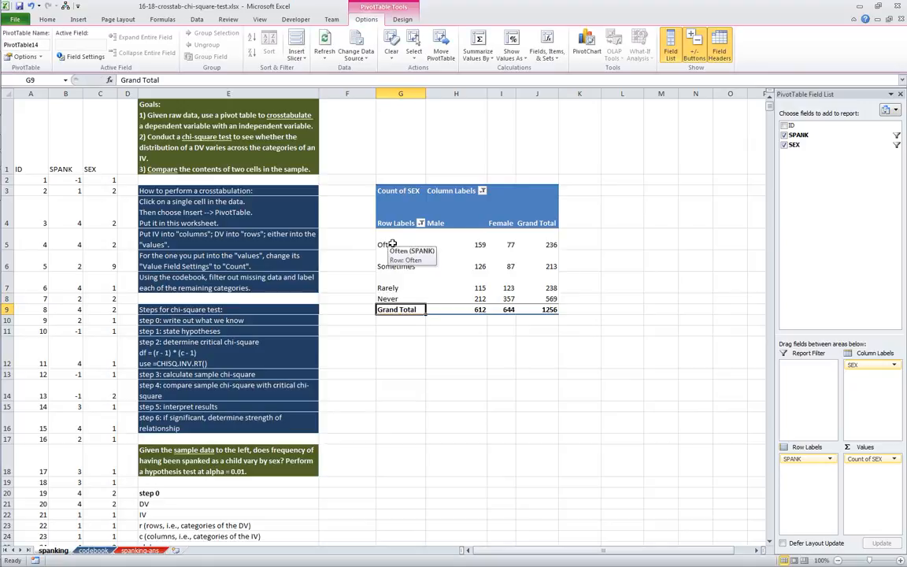
pyautogui.click(93, 550)
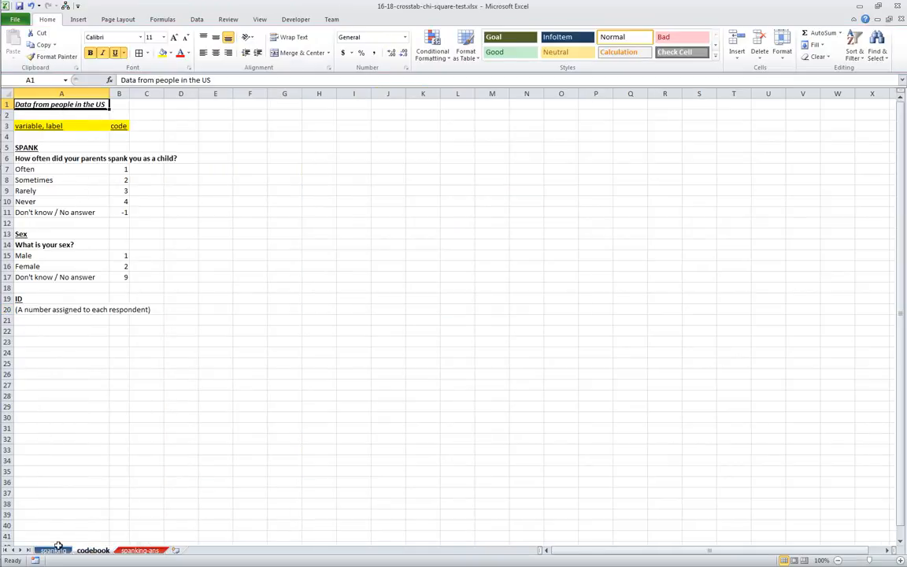
pyautogui.click(57, 548)
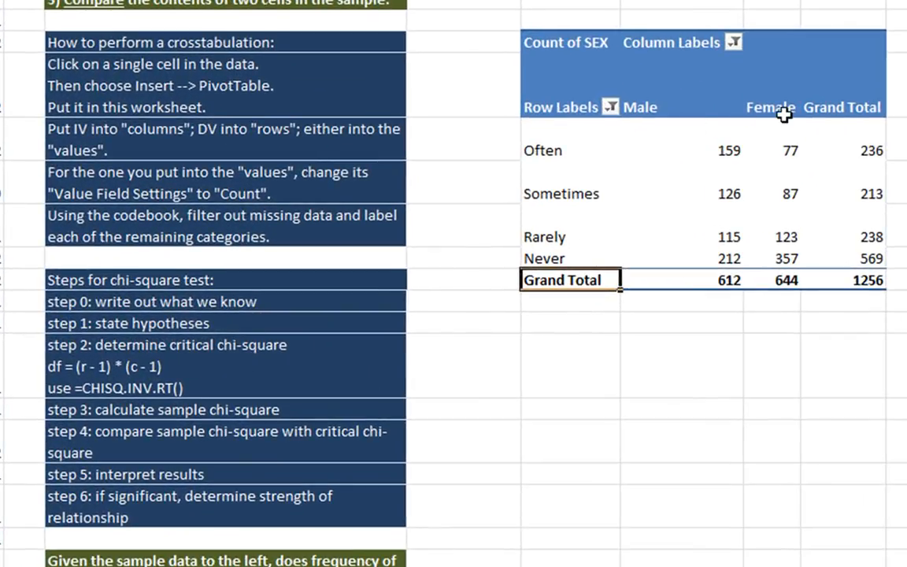
# - In step 0, enter "frequency of having been spanked as a child" as the DV and "sex" as the IV
pyautogui.moveTo(635, 208)
pyautogui.click(451, 384)
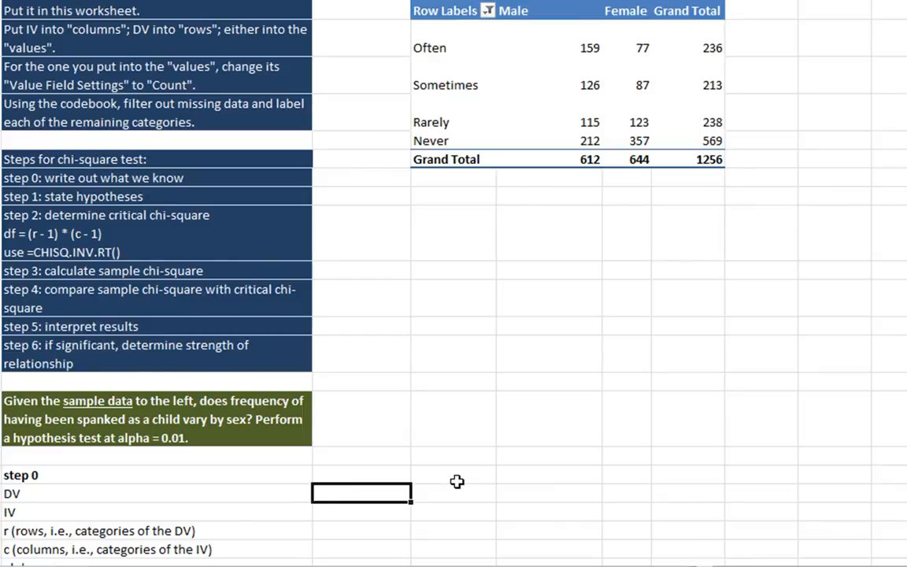
pyautogui.write('fr')
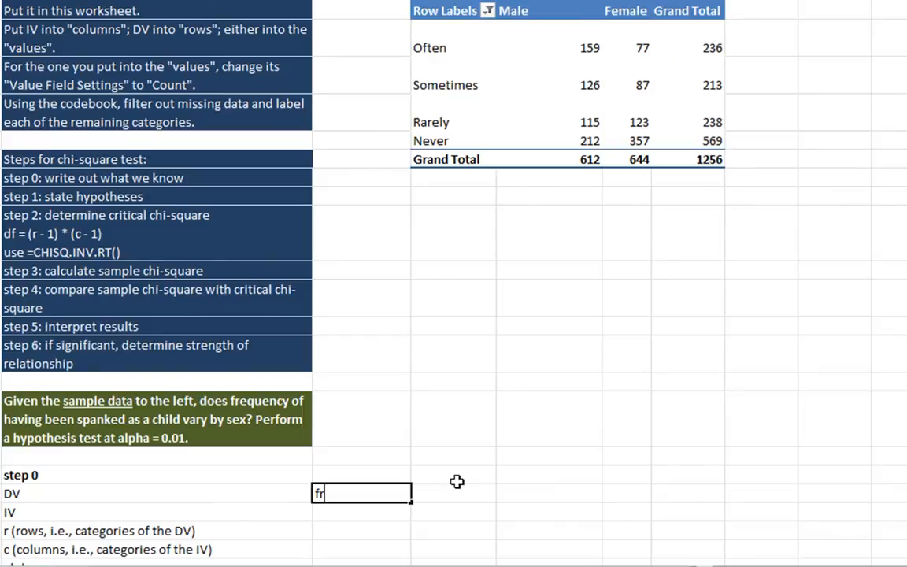
pyautogui.write('equency of')
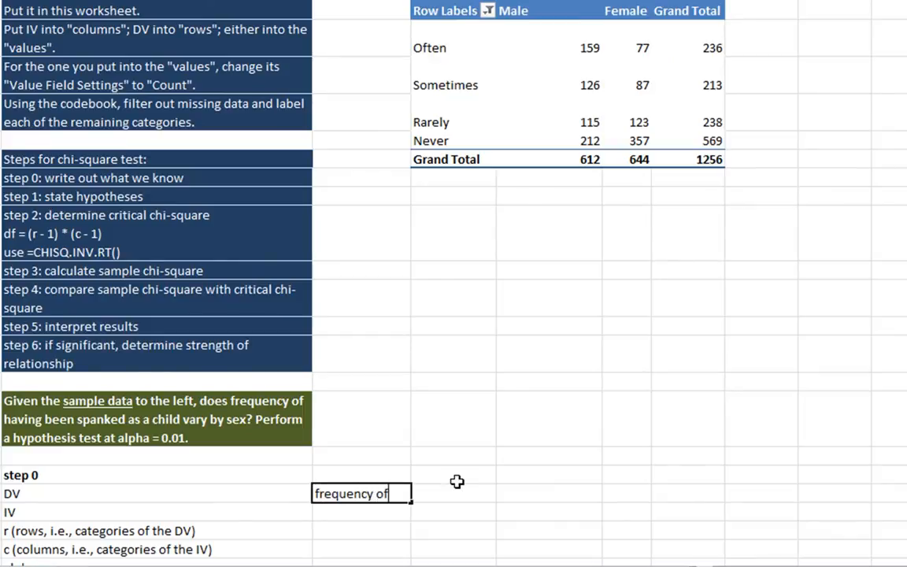
pyautogui.write(' having been spanked as a ch')
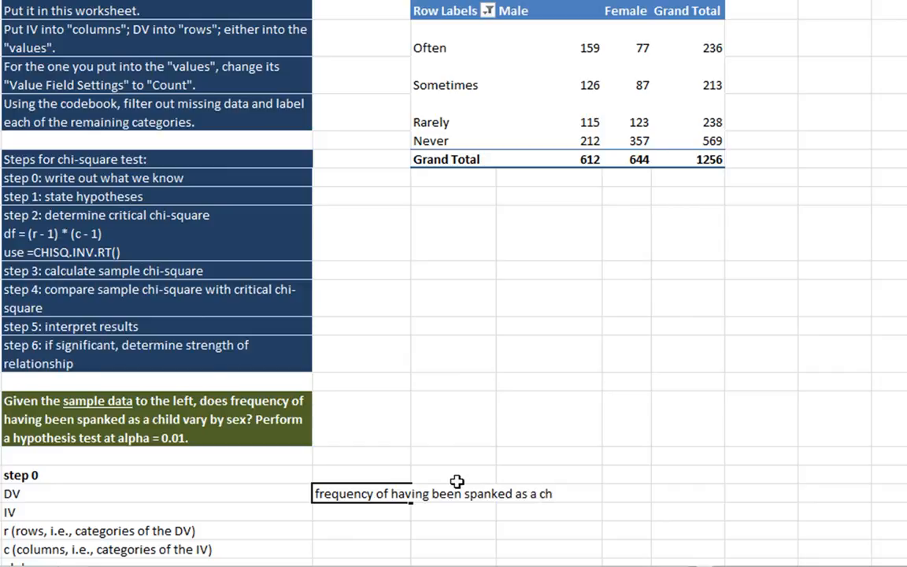
pyautogui.write('ild')
pyautogui.press('Return')
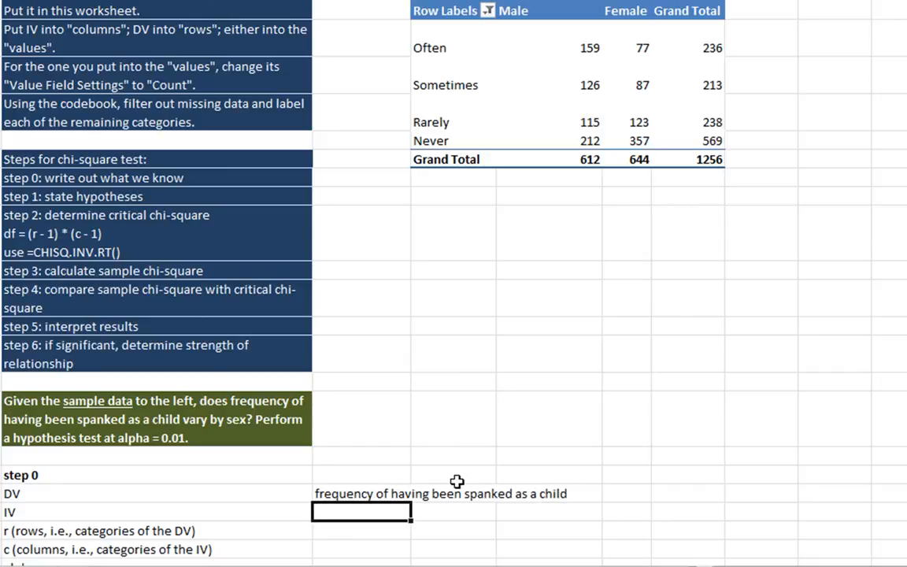
pyautogui.write('sex')
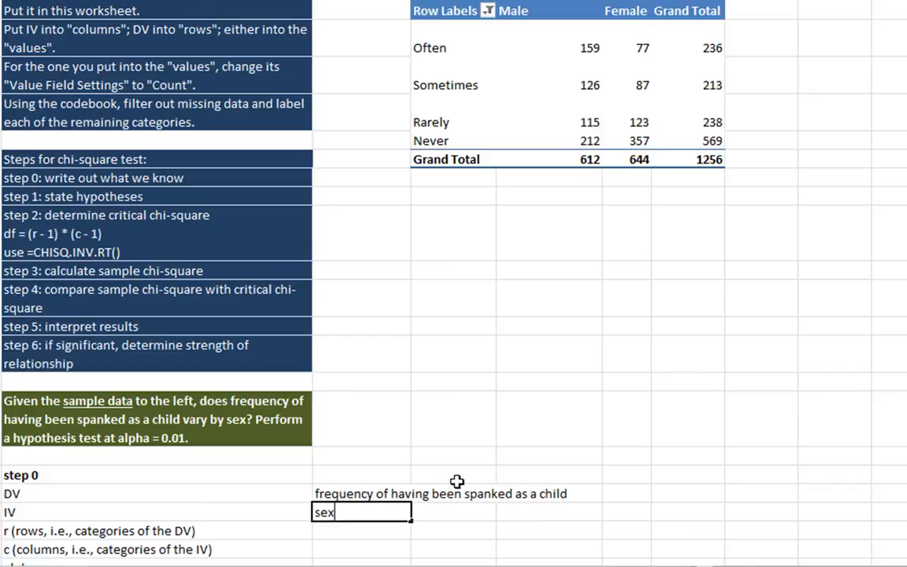
pyautogui.press('Return')
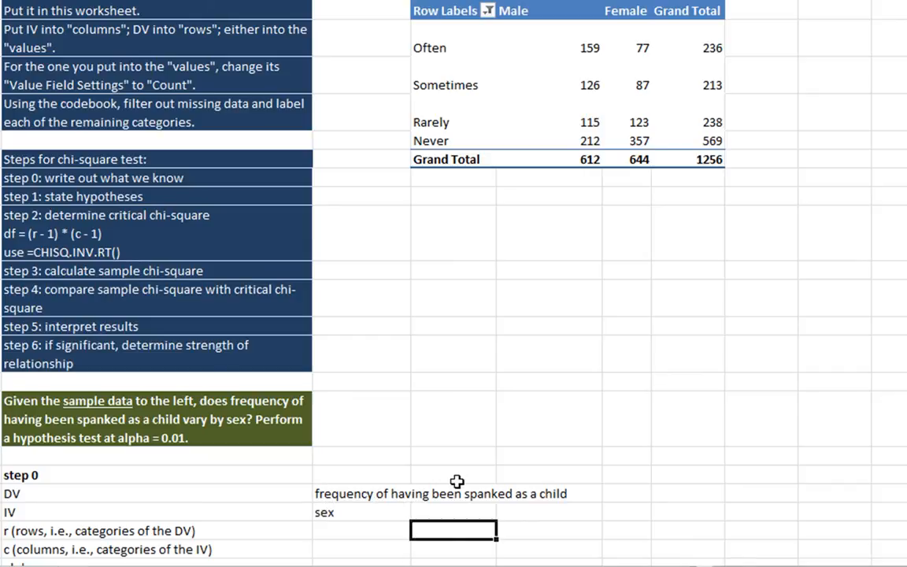
# - Note the levels of measurement beside the step 0 variables: nominal for the IV and ordinal for the DV
pyautogui.click(457, 485)
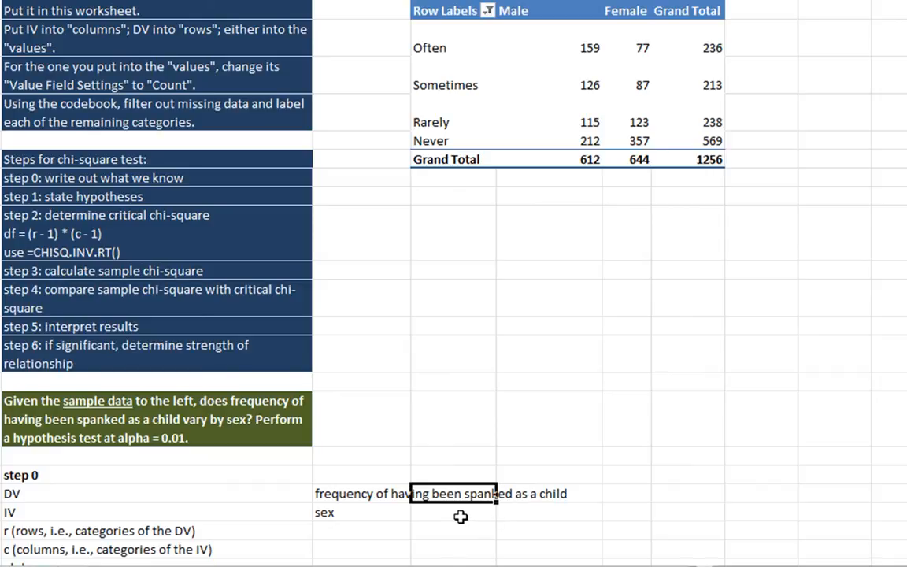
pyautogui.click(427, 512)
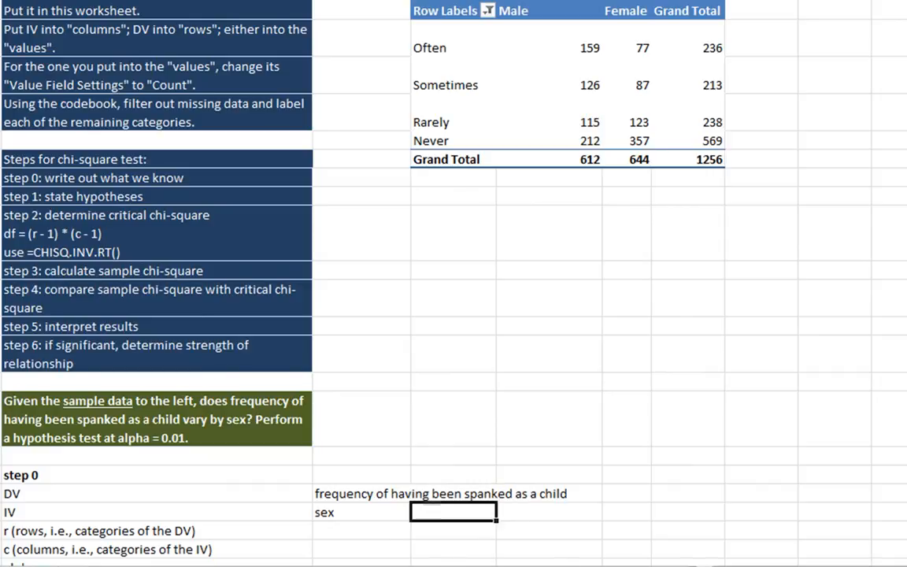
pyautogui.write('nominal')
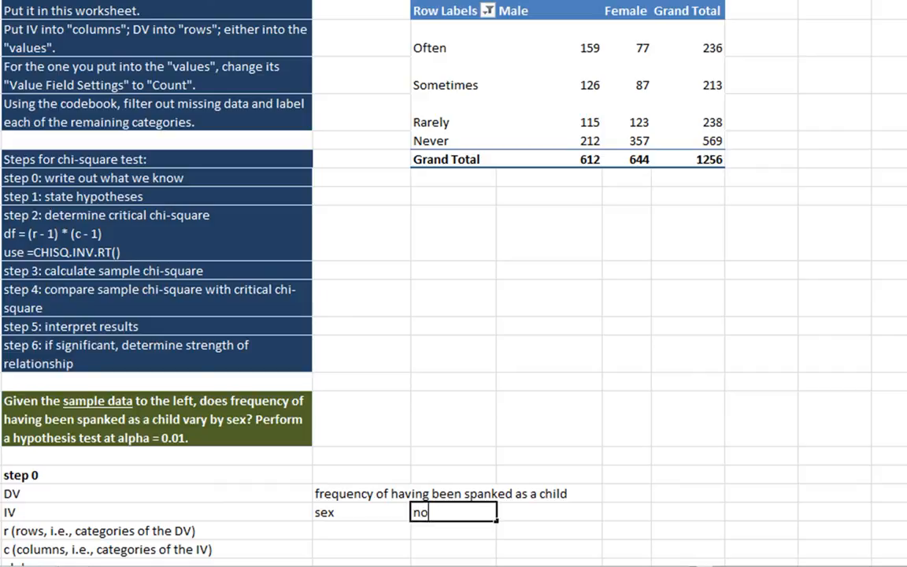
pyautogui.press('Return')
pyautogui.press('Up')
pyautogui.press('Up')
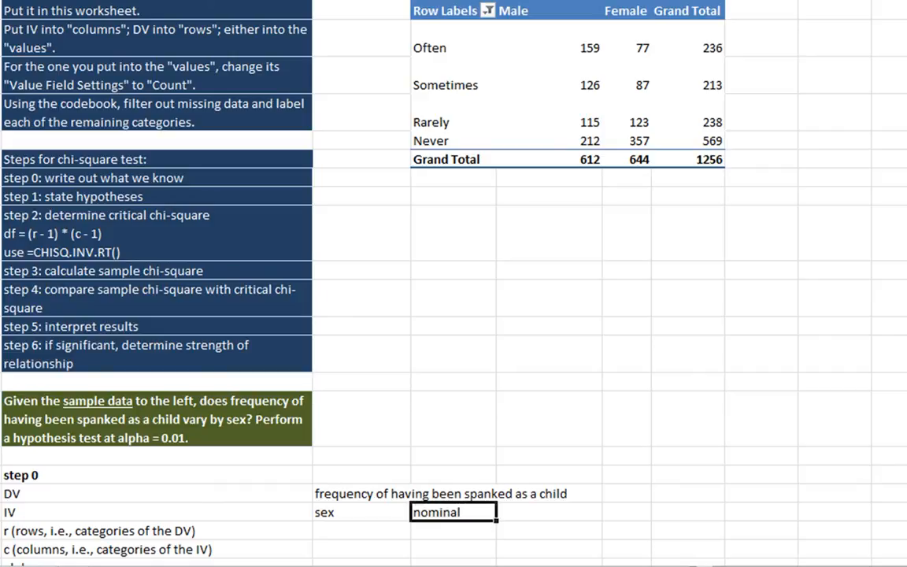
pyautogui.write('ordinal')
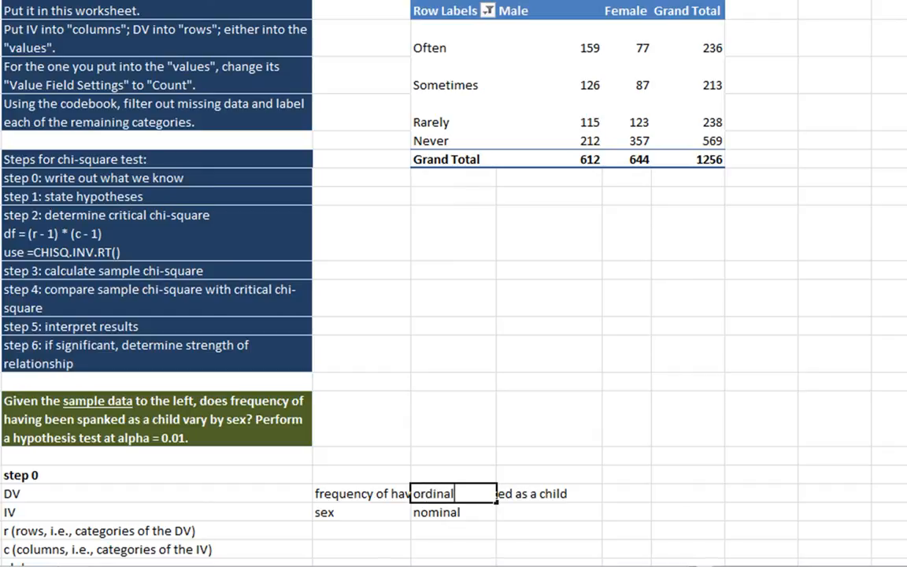
pyautogui.press('Return')
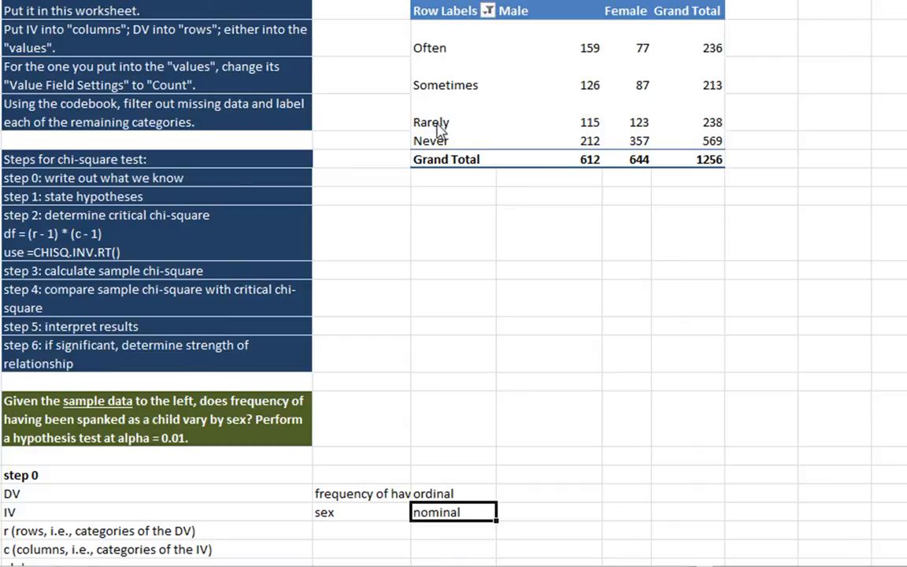
# - In step 0, enter 4 for r, the DV categories, and 2 for c, the IV categories
pyautogui.click(365, 536)
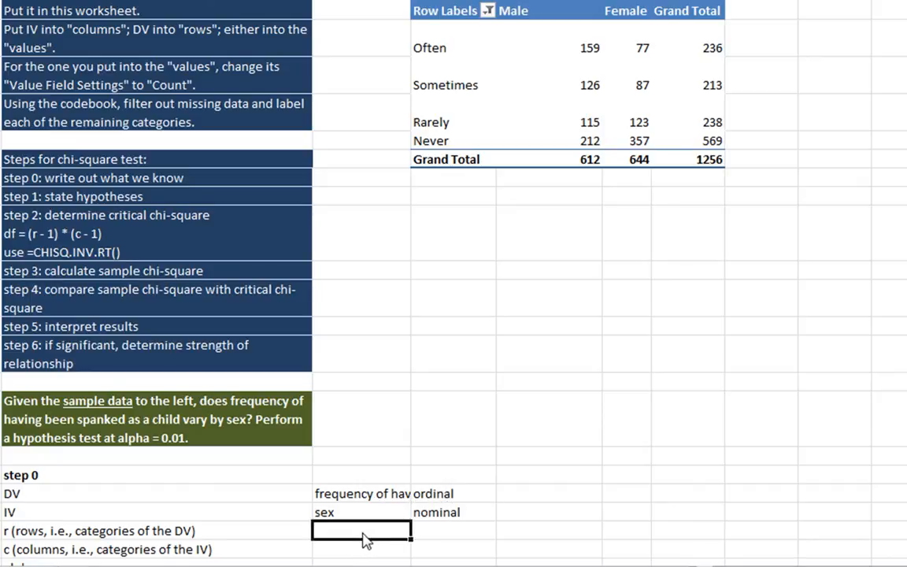
pyautogui.write('4')
pyautogui.press('Return')
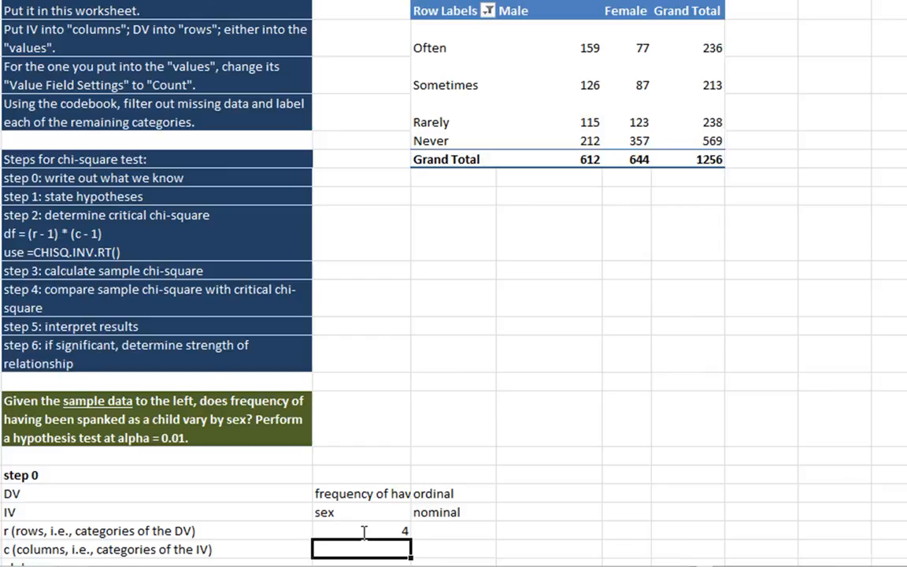
pyautogui.write('2')
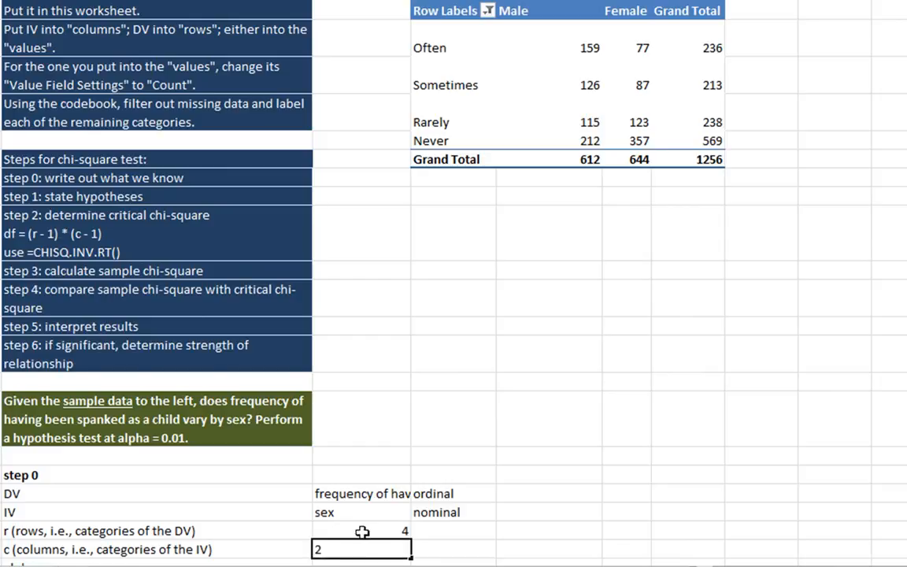
pyautogui.press('Return')
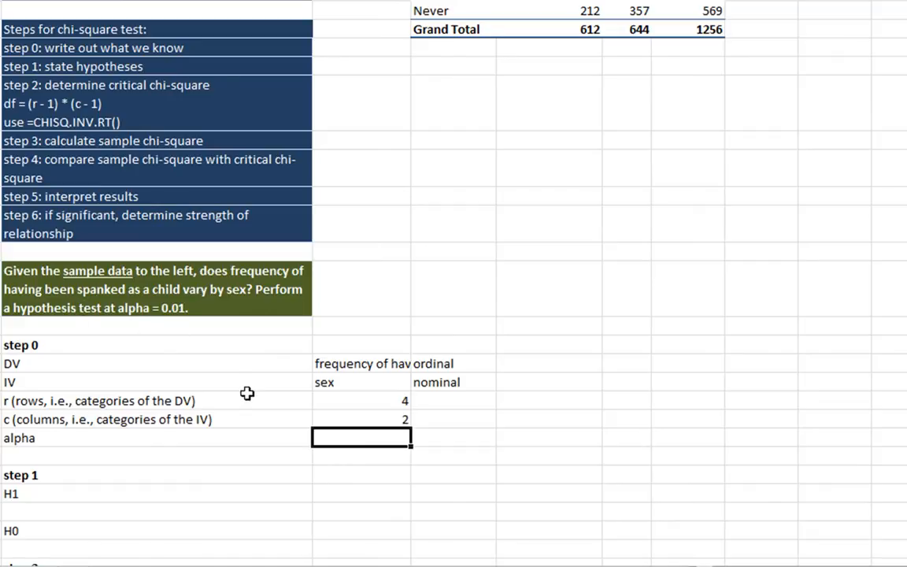
# - Enter .01 as the alpha in step 0 and format the cell to show two decimal places
pyautogui.write('.01')
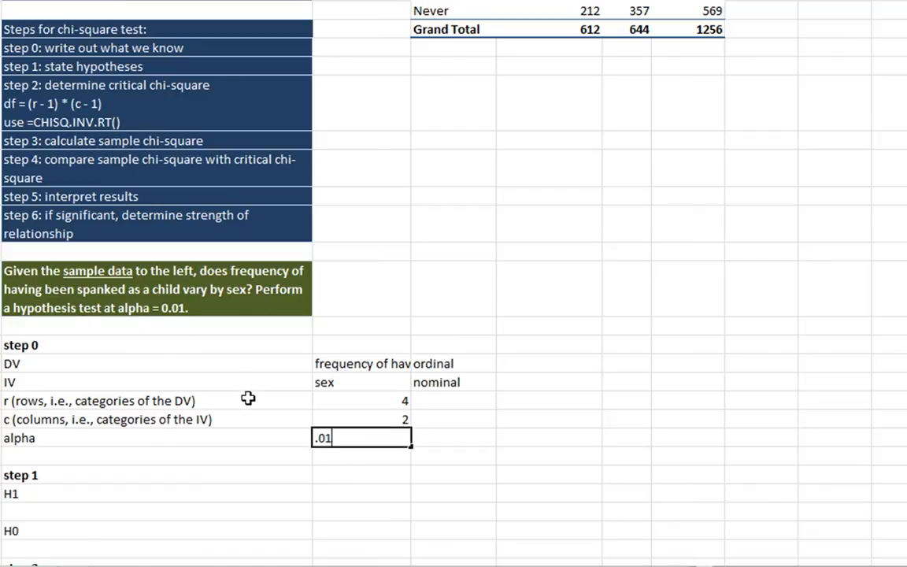
pyautogui.press('Return')
pyautogui.click(356, 438)
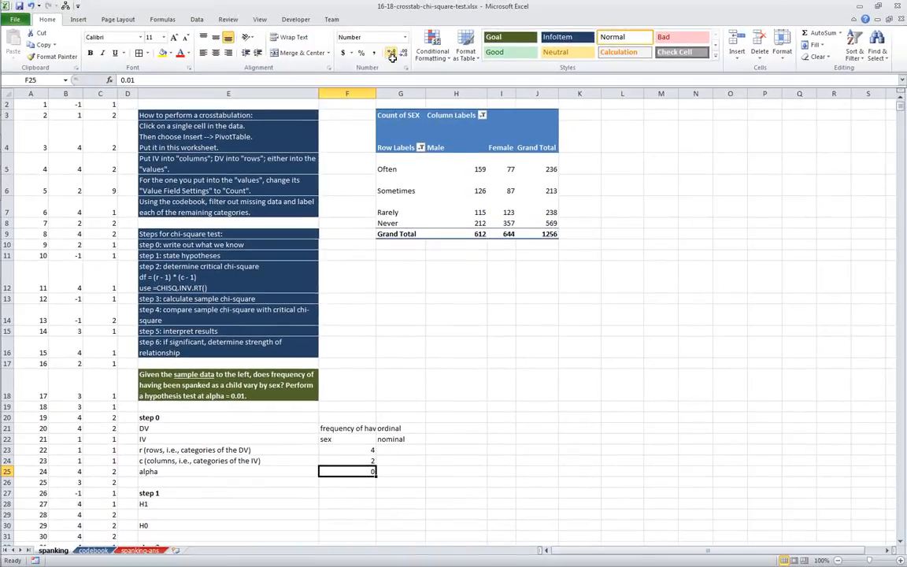
pyautogui.click(352, 50)
pyautogui.click(351, 49)
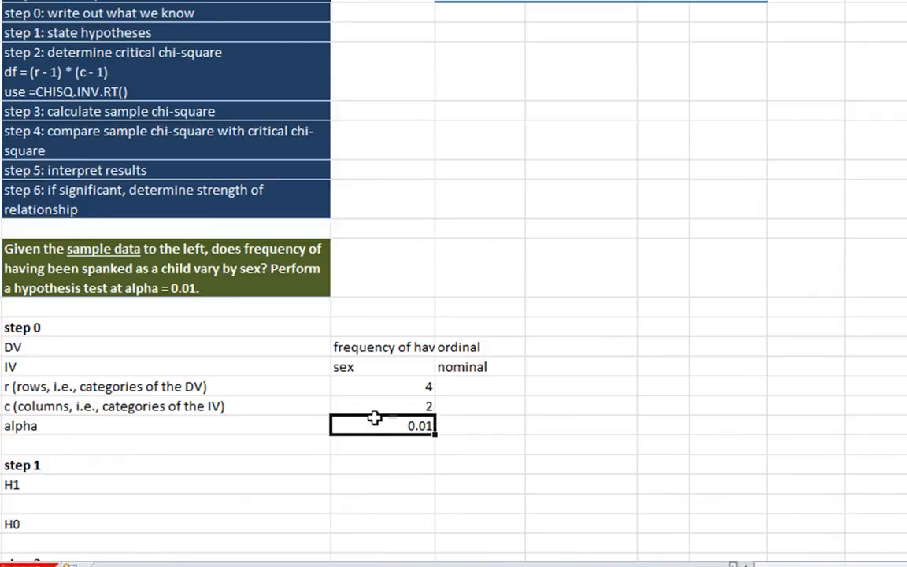
# - Enter H1 in step 1: "Among adults in the US, the frequency of having been spanked as a child varies by sex."
pyautogui.click(394, 481)
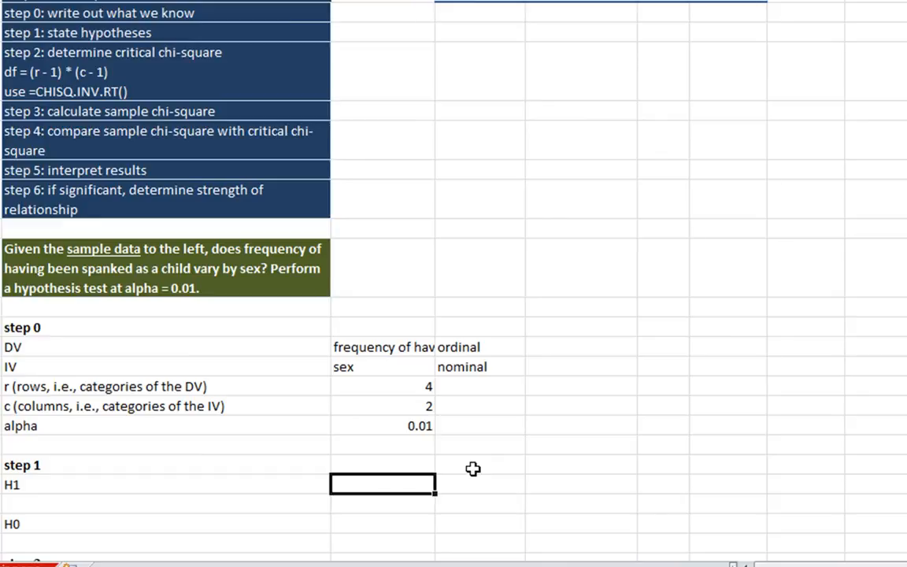
pyautogui.write('Amon')
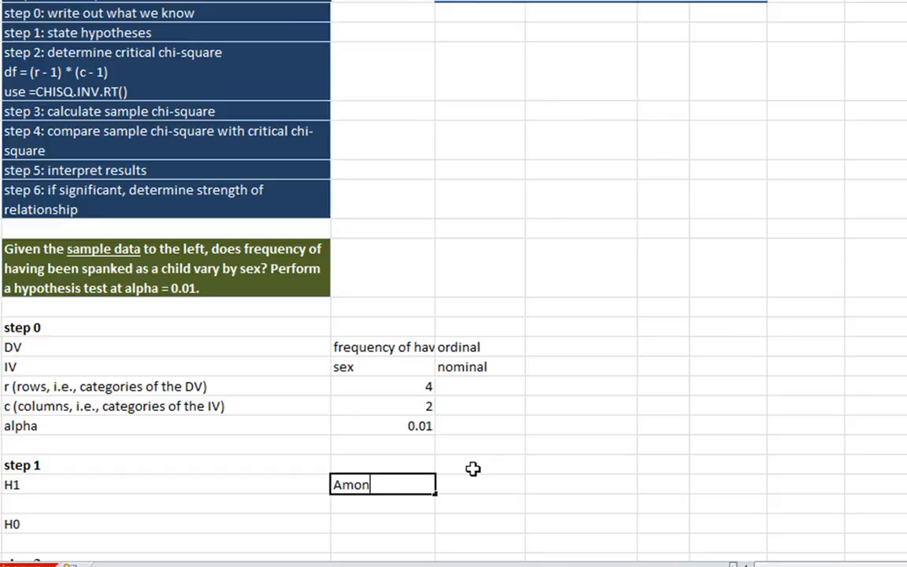
pyautogui.write('g adults ')
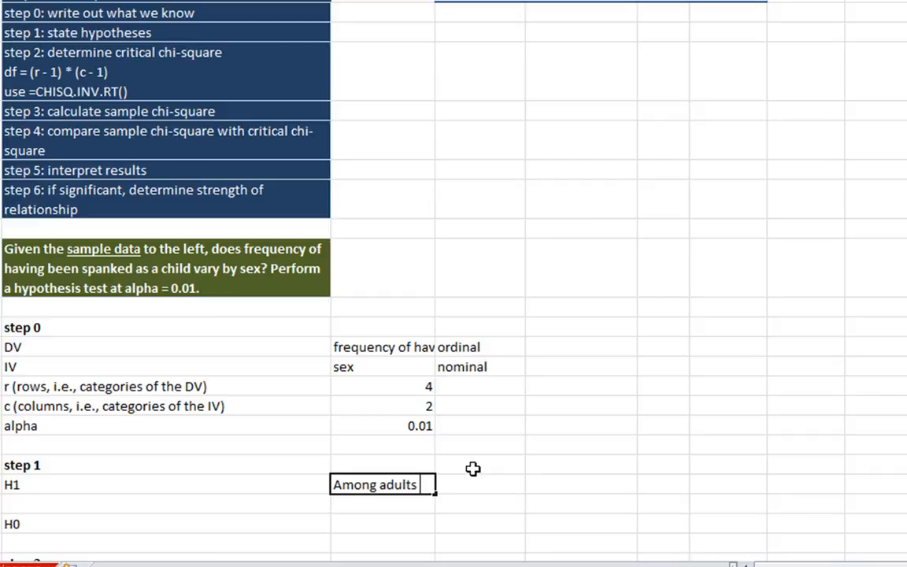
pyautogui.write('in the US,')
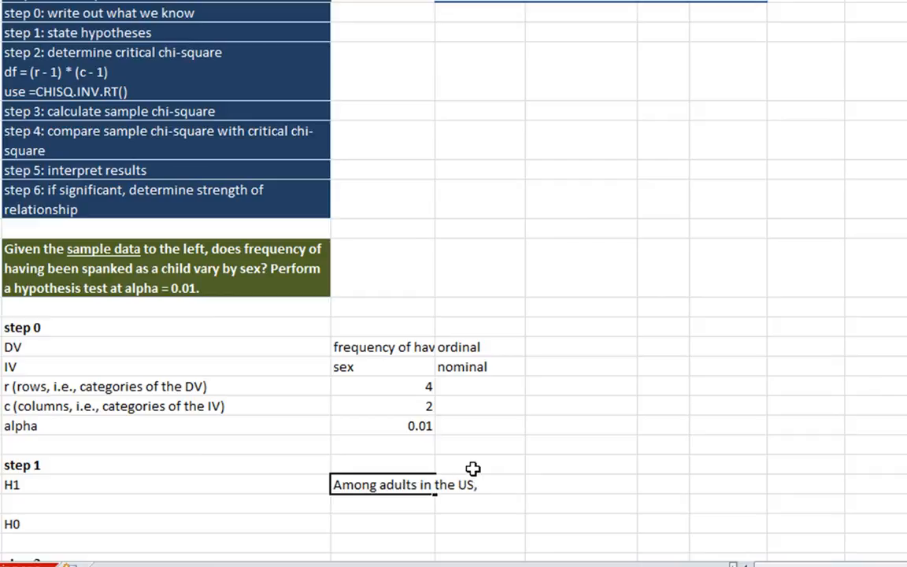
pyautogui.write(' the frequency of ')
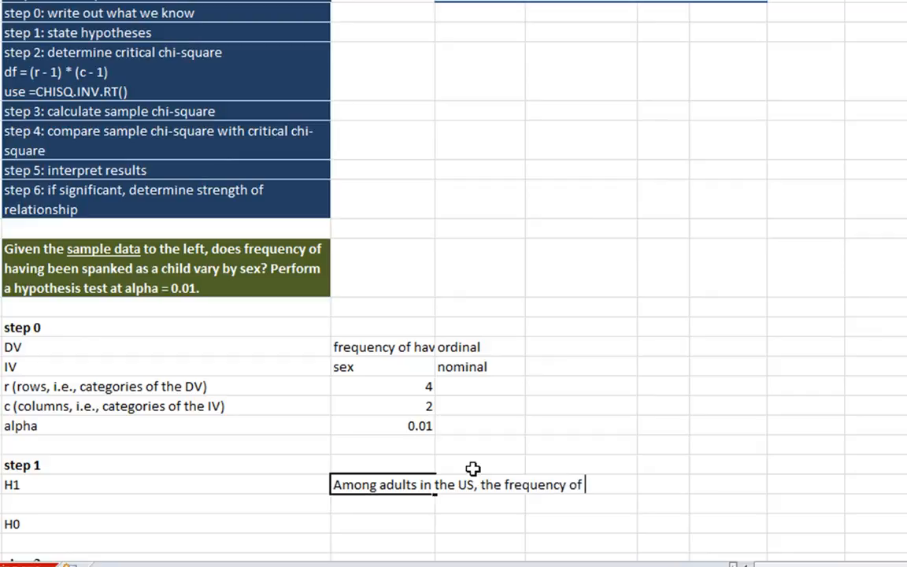
pyautogui.write('having been s')
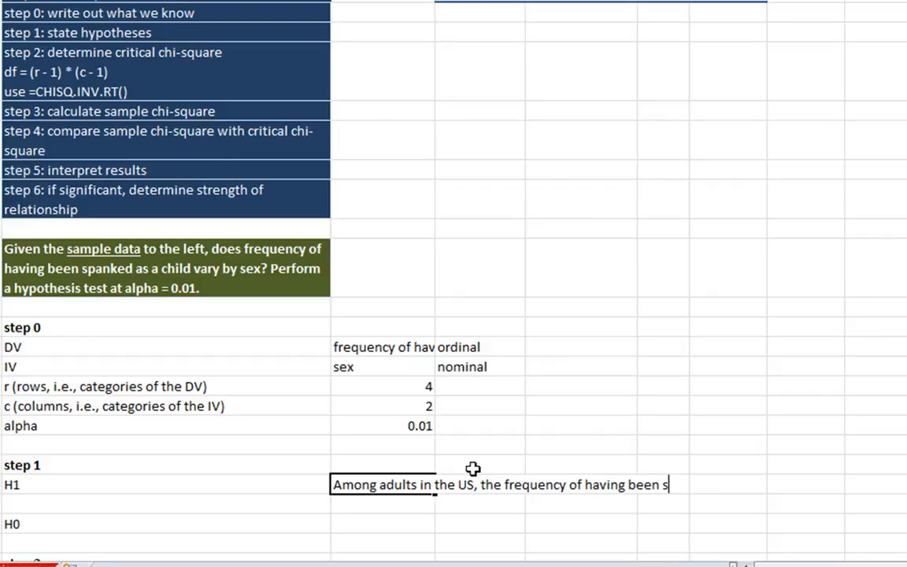
pyautogui.write('panked as a')
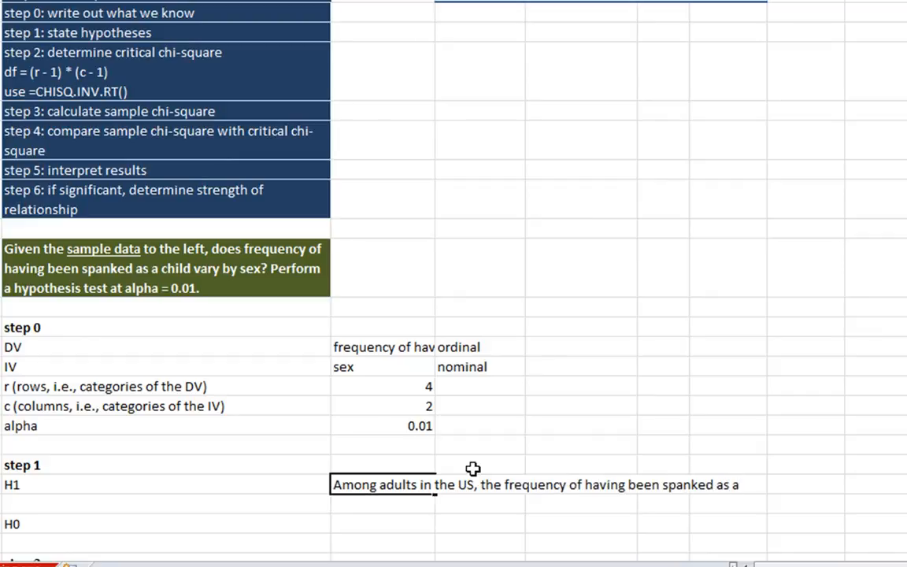
pyautogui.write(' child varies by x')
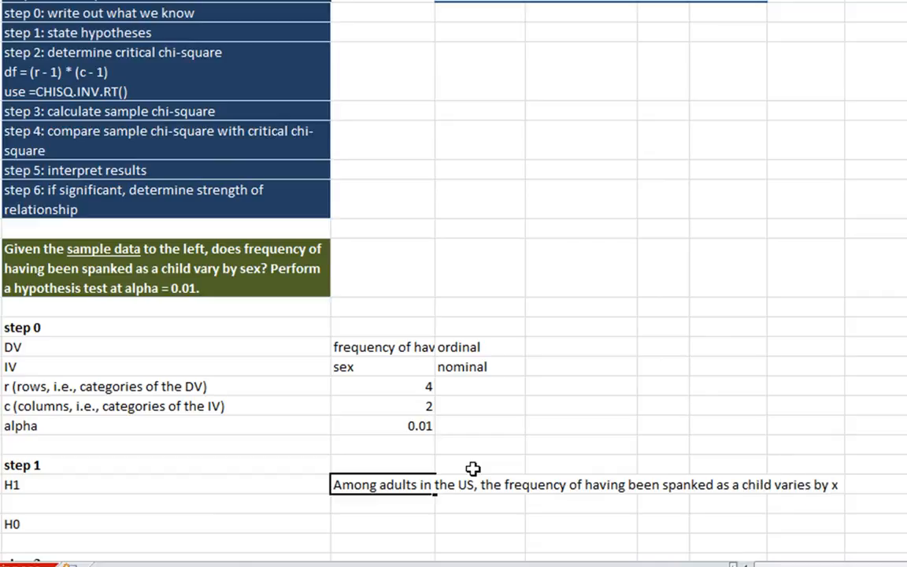
pyautogui.press('BackSpace')
pyautogui.write('sex.')
pyautogui.press('Return')
# - Copy the H1 statement into the H0 answer cell of step 1
pyautogui.press('Up')
pyautogui.hotkey('ctrl', 'c')
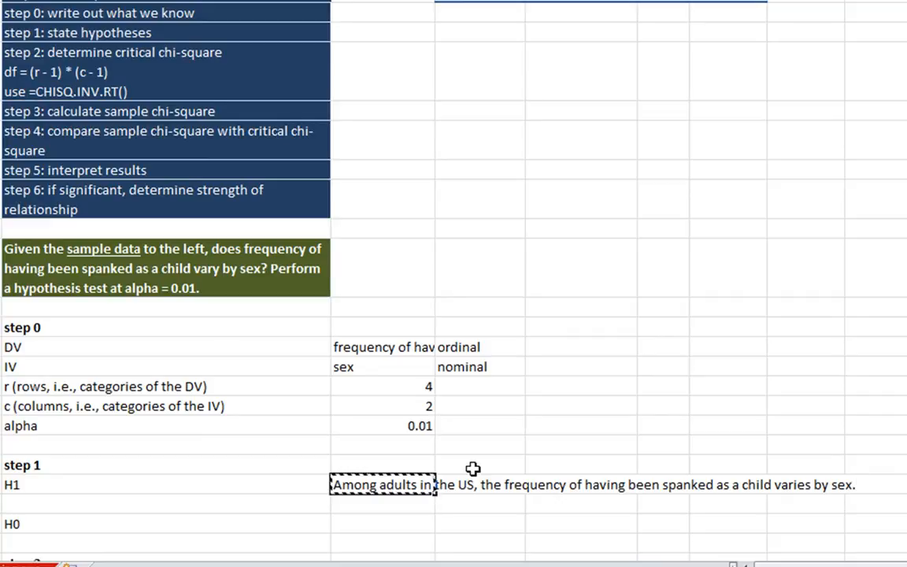
pyautogui.press('Down')
pyautogui.press('Down')
pyautogui.hotkey('ctrl', 'v')
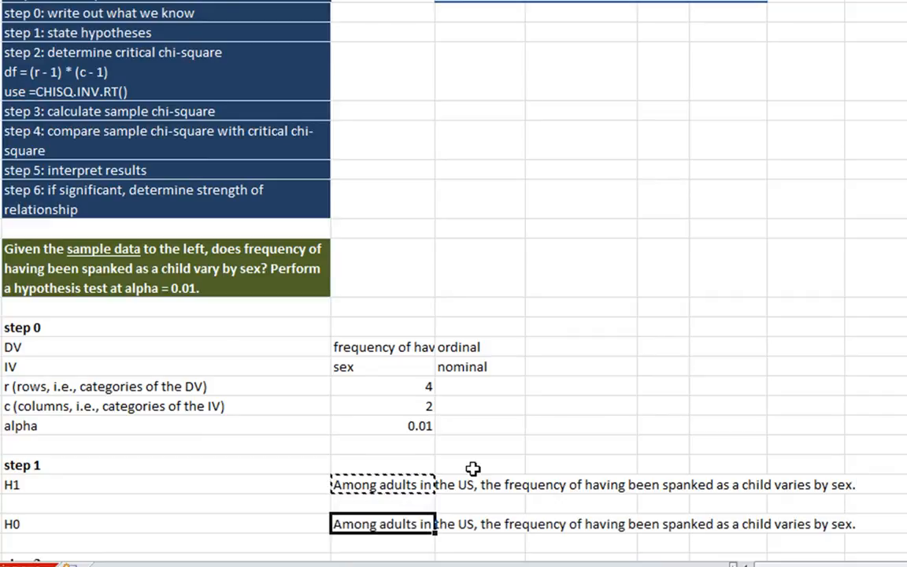
# - Reword the H0 statement as the null hypothesis, replacing "varies by sex" with "does not vary by sex"
pyautogui.press('F2')
pyautogui.press('Left')
pyautogui.press('Left')
pyautogui.press('Left')
pyautogui.press('Left')
pyautogui.press('Left')
pyautogui.press('Left')
pyautogui.press('Left')
pyautogui.press('Left')
pyautogui.press('Left')
pyautogui.press('Left')
pyautogui.press('Left')
pyautogui.press('Left')
pyautogui.press('Left')
pyautogui.press('Left')
pyautogui.press('Left')
pyautogui.press('Left')
pyautogui.press('Left')
pyautogui.press('Left')
pyautogui.press('Left')
pyautogui.press('Left')
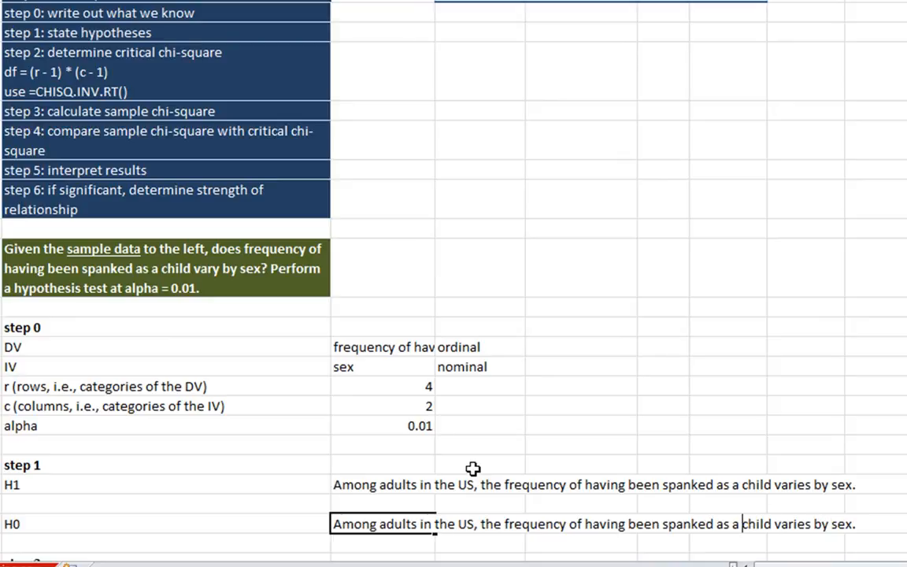
pyautogui.press('Right')
pyautogui.press('Right')
pyautogui.press('Right')
pyautogui.press('Right')
pyautogui.press('Right')
pyautogui.press('Right')
pyautogui.write('does not')
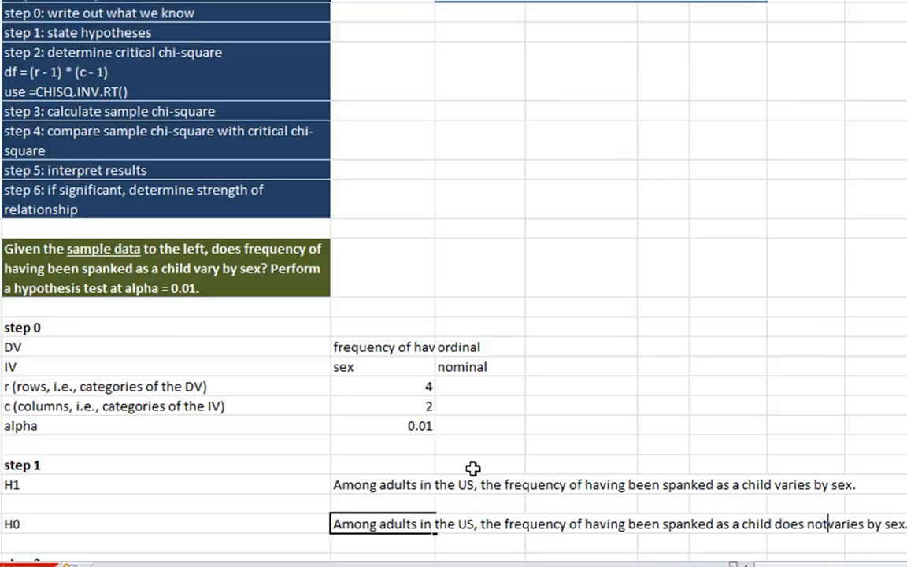
pyautogui.press('Right')
pyautogui.press('Right')
pyautogui.press('Right')
pyautogui.press('Right')
pyautogui.press('Right')
pyautogui.press('Right')
pyautogui.press('BackSpace')
pyautogui.press('BackSpace')
pyautogui.press('BackSpace')
pyautogui.write('y')
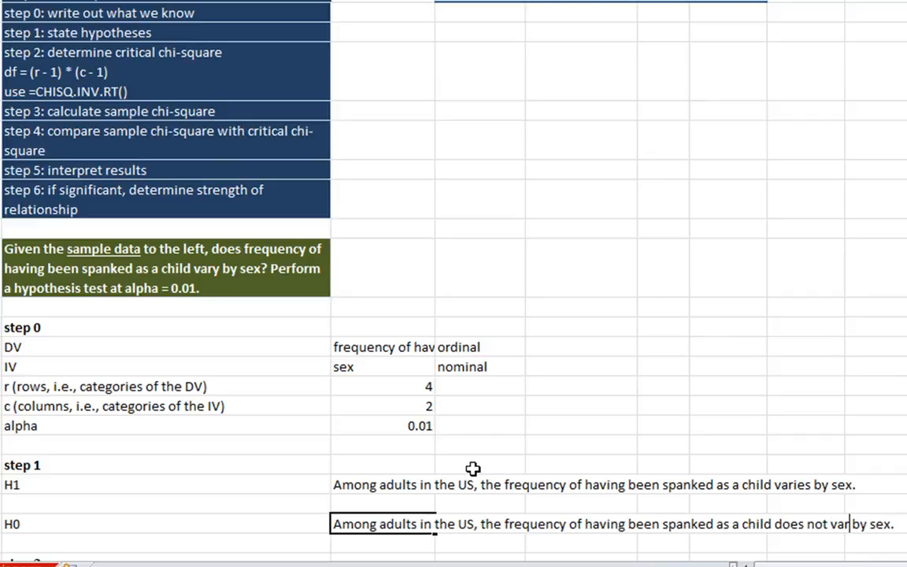
pyautogui.press('Return')
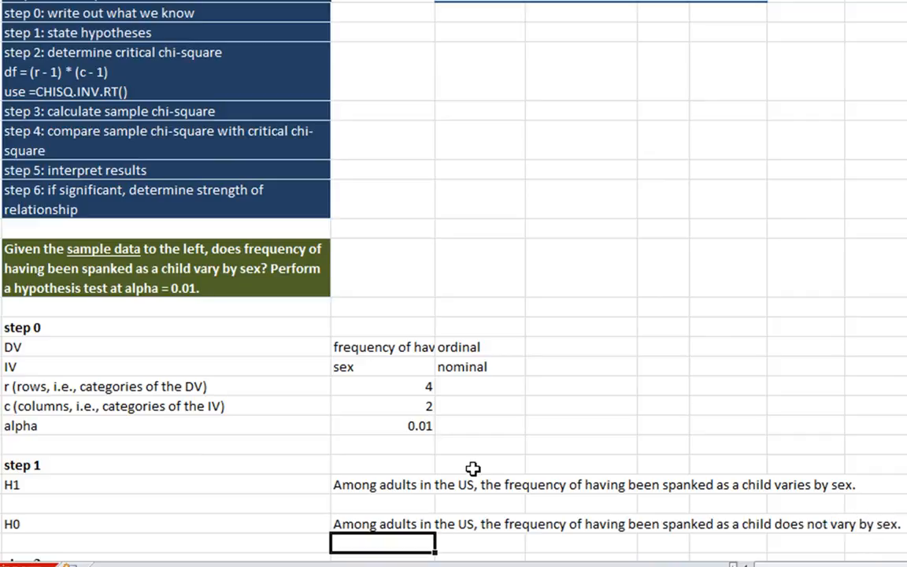
# - Calculate the degrees of freedom in step 2 from r and c with the formula =(F23-1)*(F24-1)
pyautogui.press('Up')
pyautogui.press('Up')
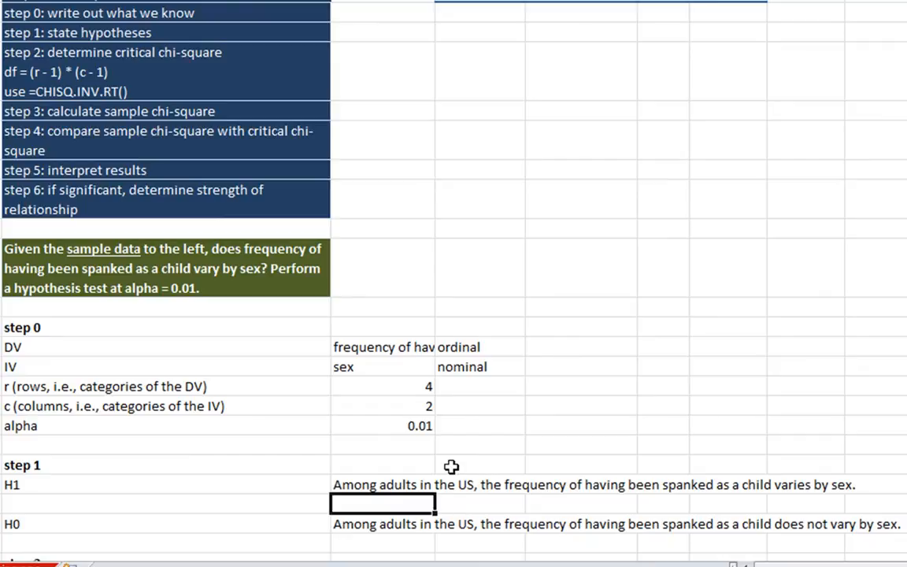
pyautogui.scroll(-3, 451, 467)
pyautogui.scroll(-5, 451, 467)
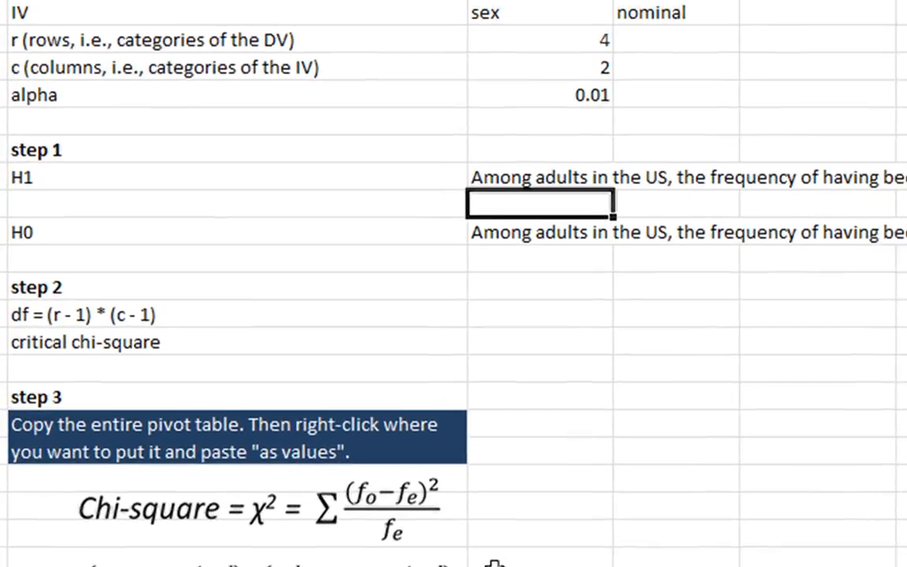
pyautogui.click(421, 56)
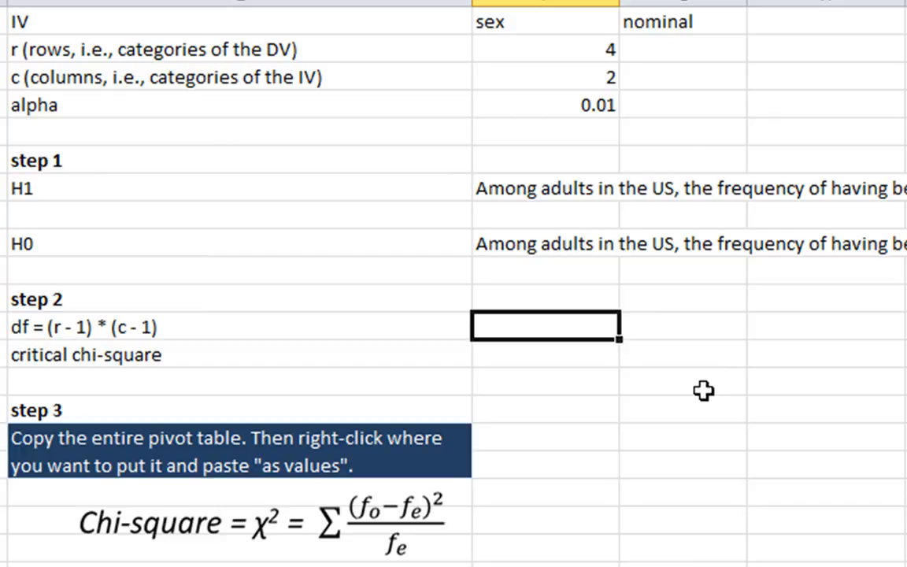
pyautogui.write('=(')
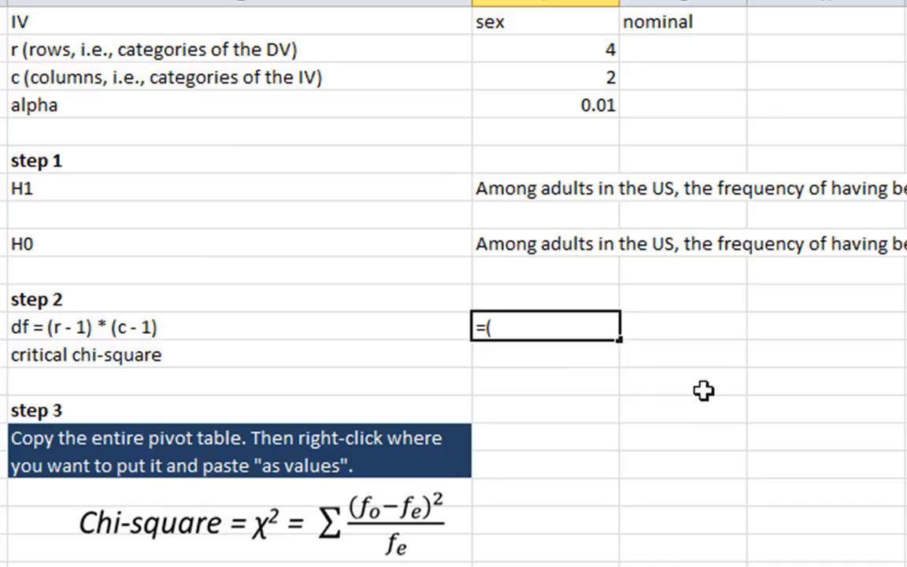
pyautogui.click(564, 47)
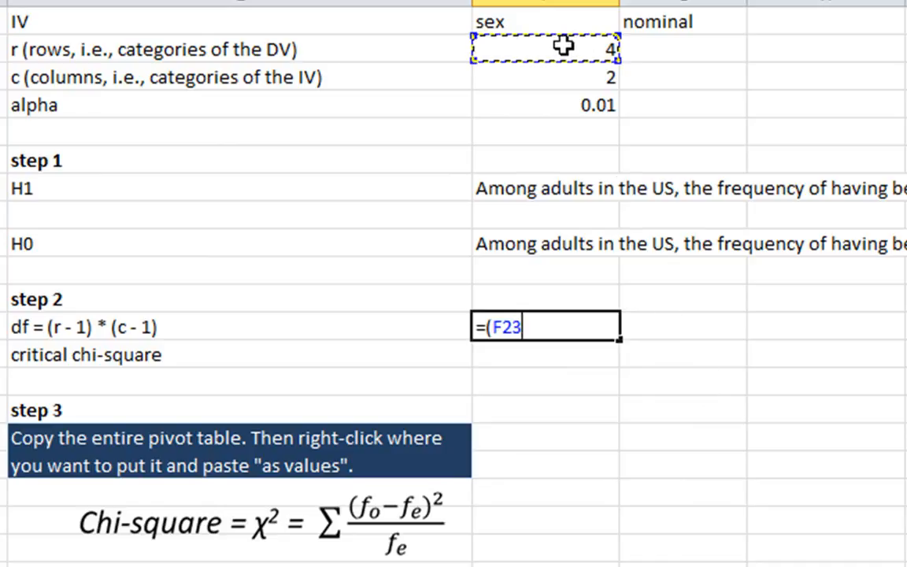
pyautogui.write('-1)*(')
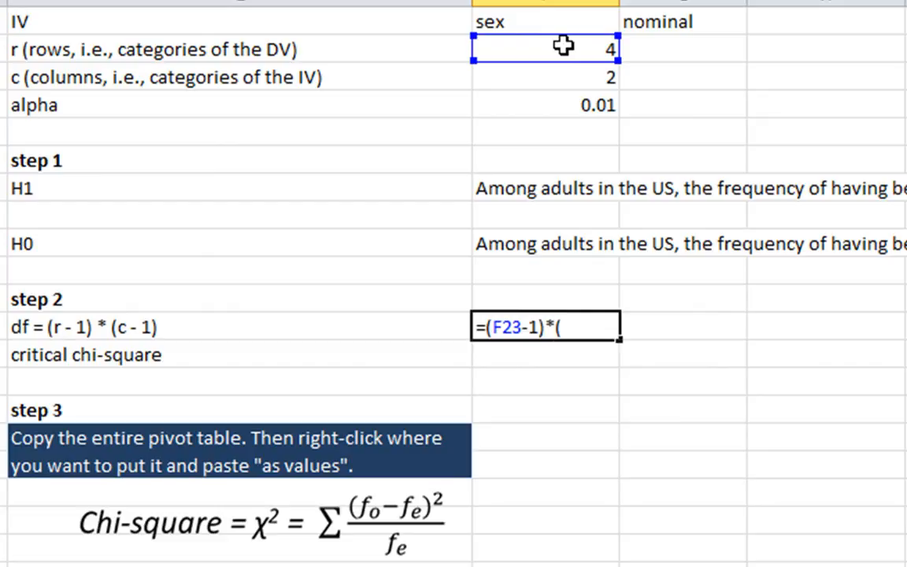
pyautogui.click(580, 79)
pyautogui.write('-1)')
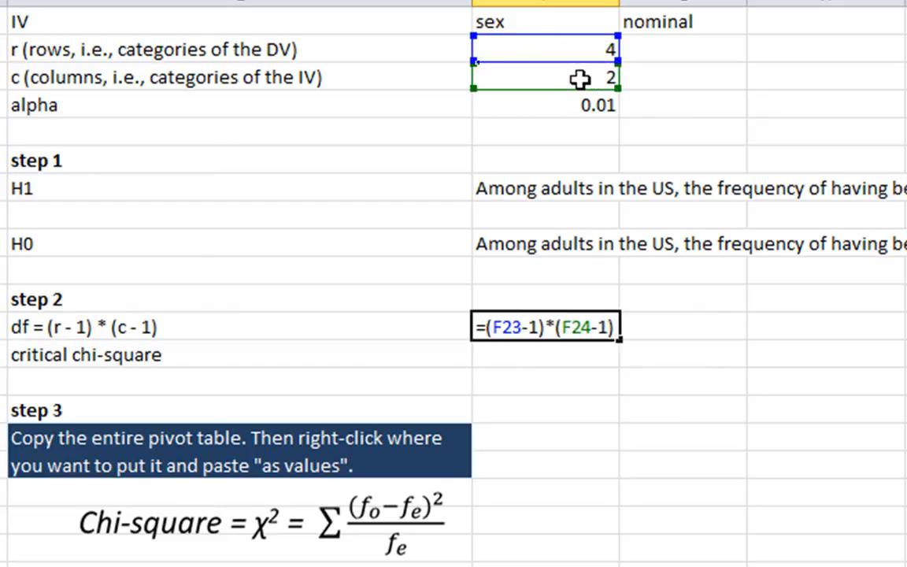
pyautogui.press('Return')
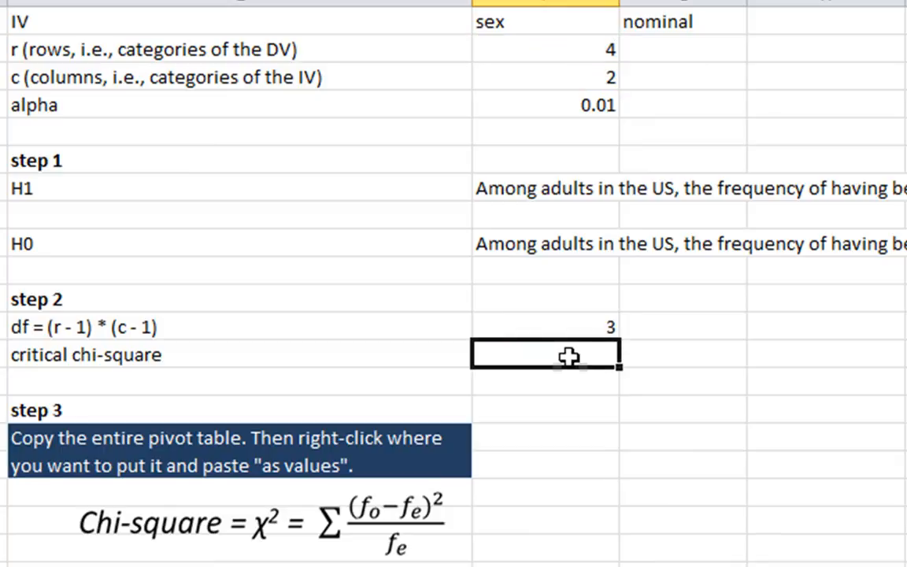
# - Calculate the critical chi-square in step 2 from alpha and df with =CHISQ.INV.RT(F25,F33)
pyautogui.write('=')
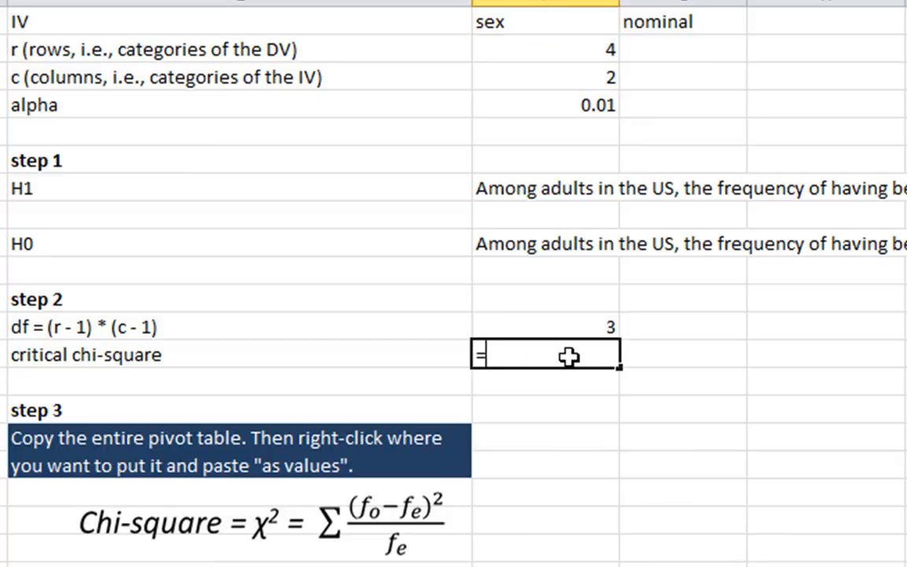
pyautogui.write('ch')
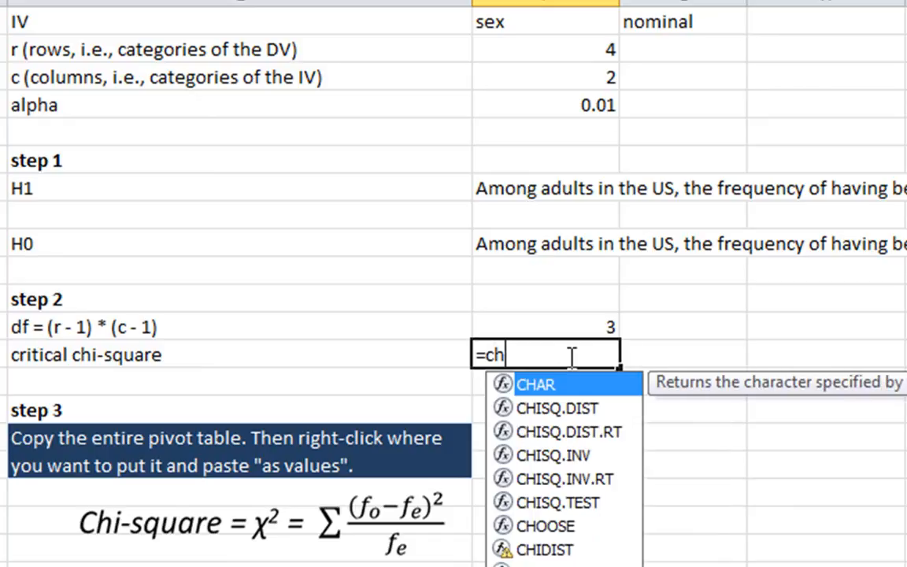
pyautogui.write('i')
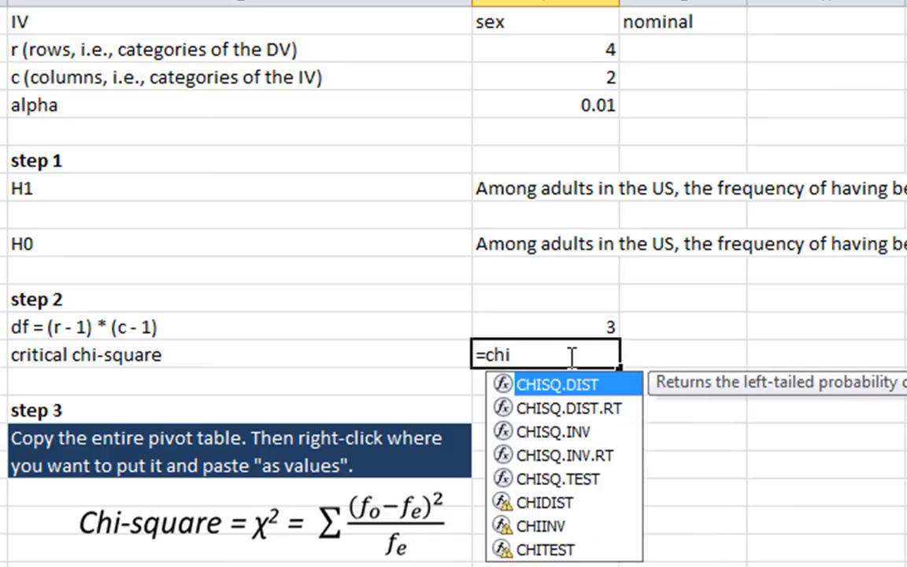
pyautogui.doubleClick(596, 455)
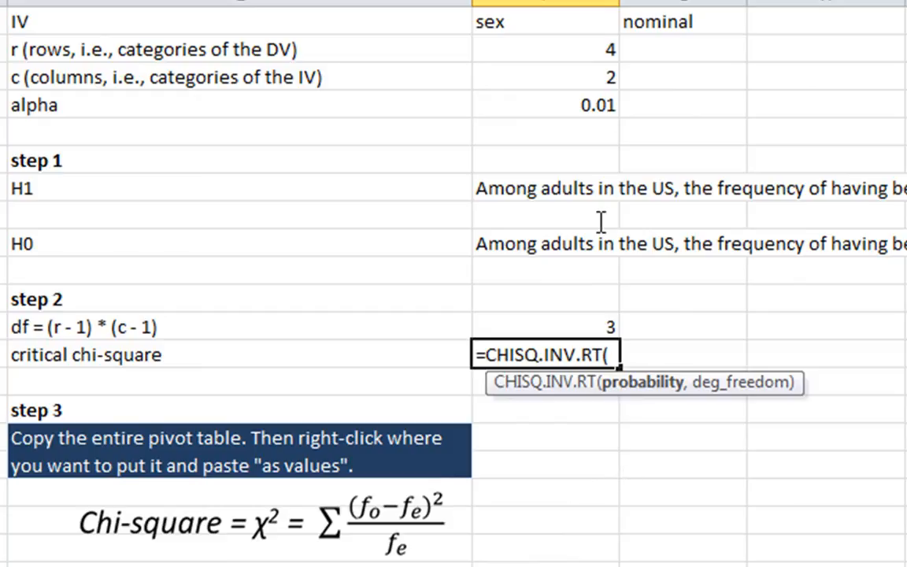
pyautogui.click(596, 114)
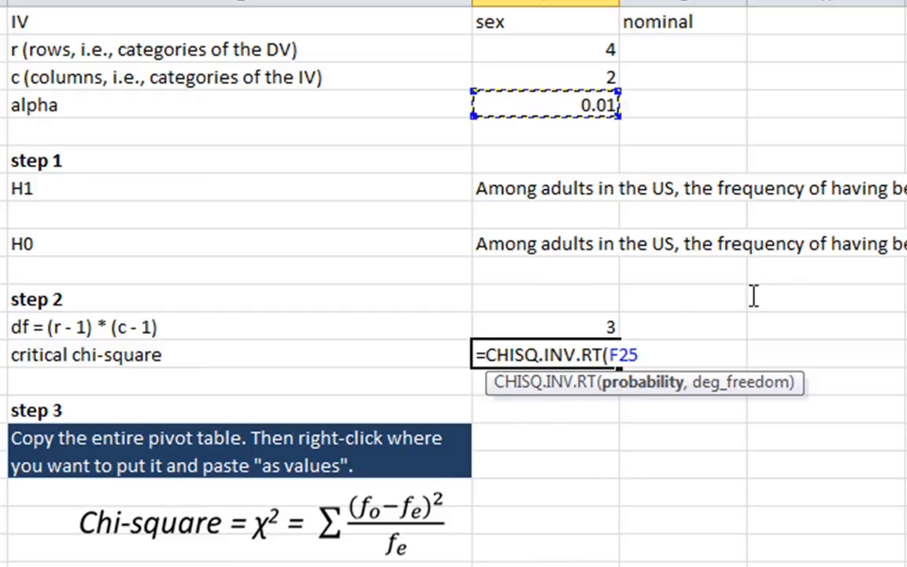
pyautogui.write(',')
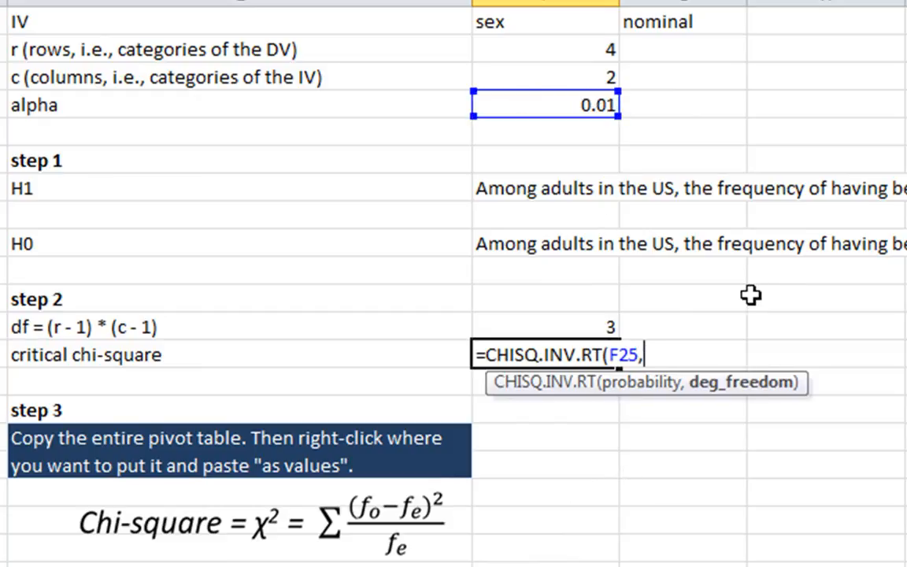
pyautogui.click(593, 328)
pyautogui.write(')')
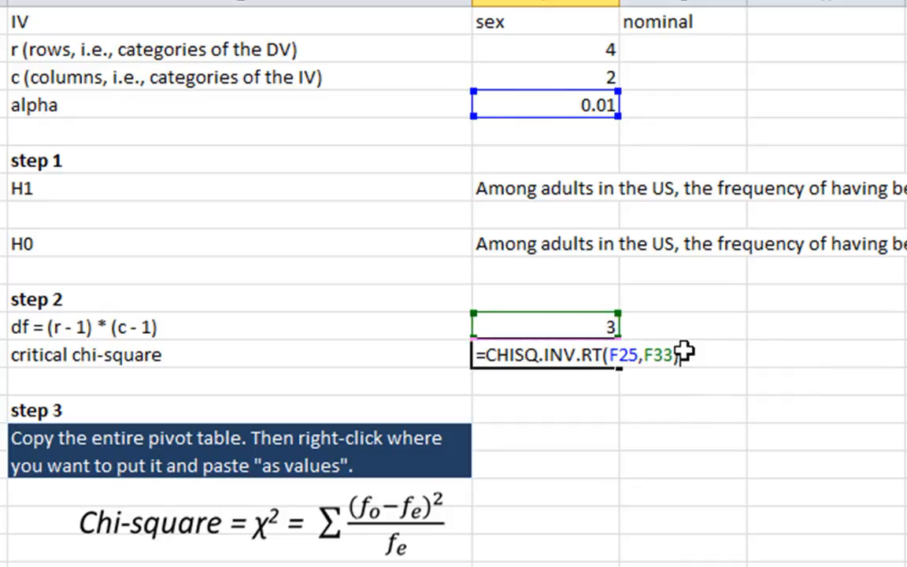
pyautogui.press('Return')
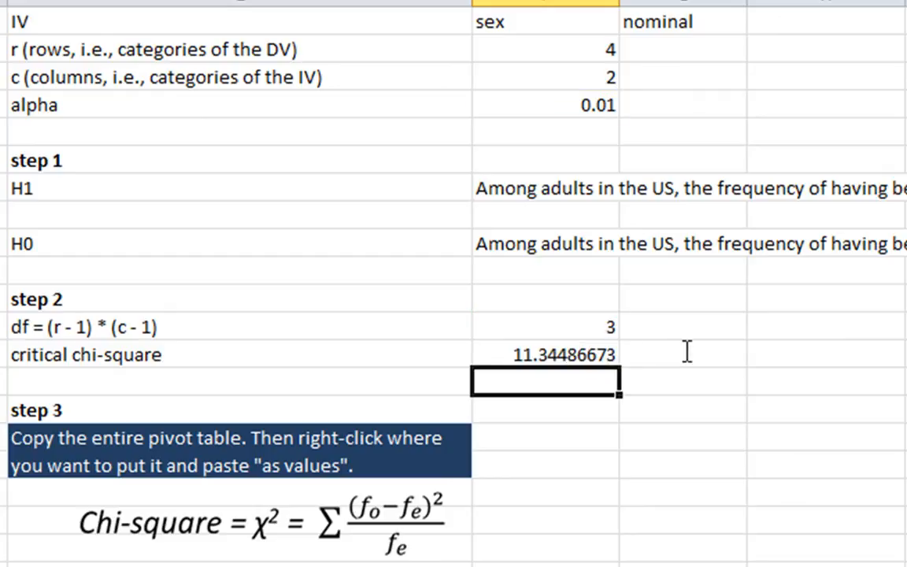
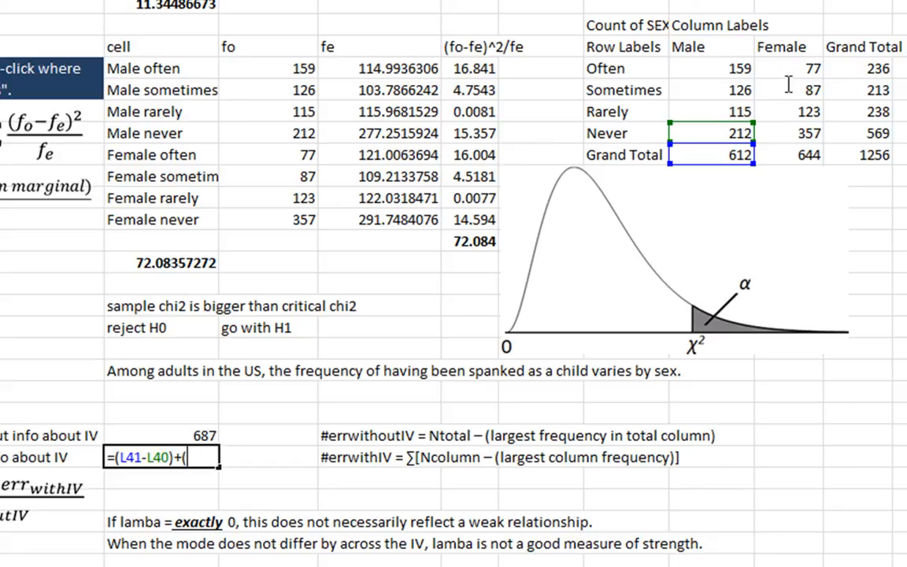
# - Complete the step 6 formula for prediction errors with info about the IV by adding the Female column's errors: =(L41-L40)+(M41-M40)
pyautogui.click(803, 156)
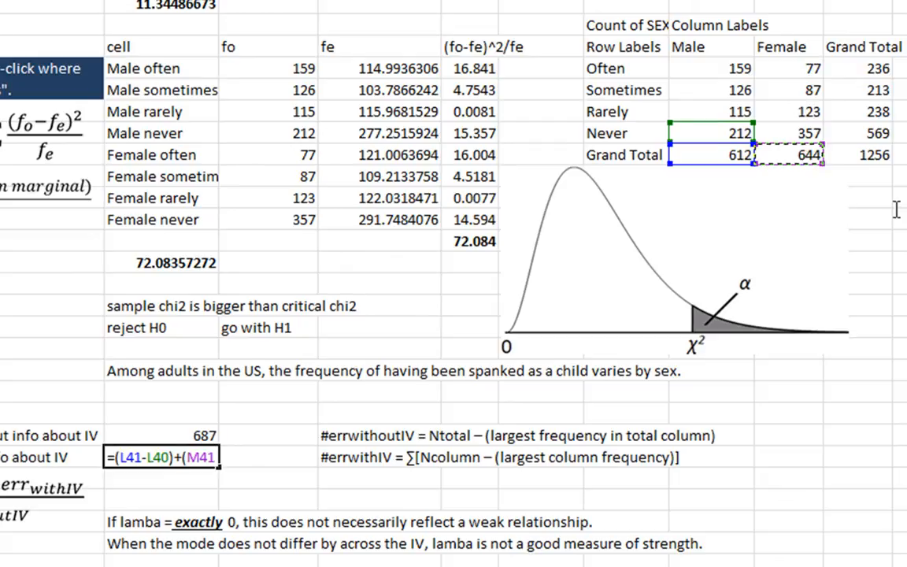
pyautogui.write('-')
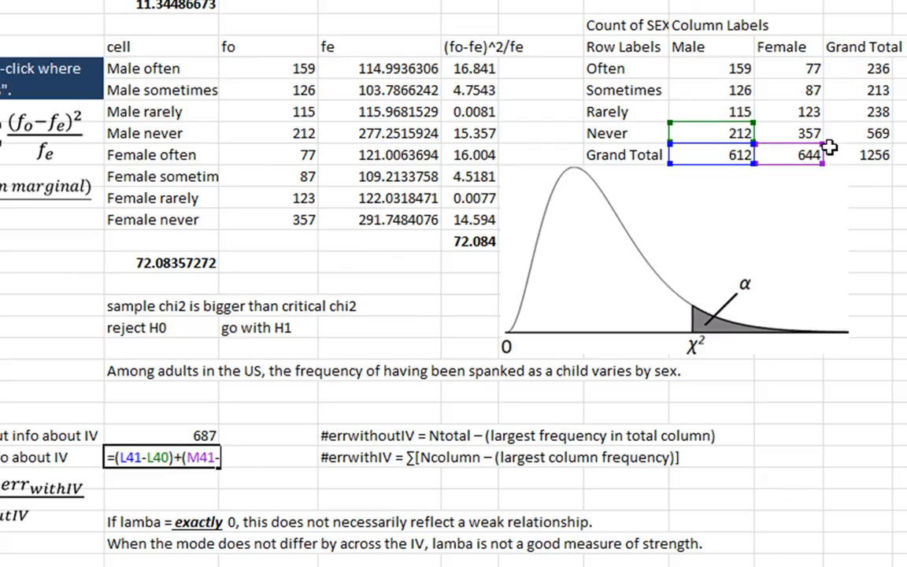
pyautogui.click(807, 134)
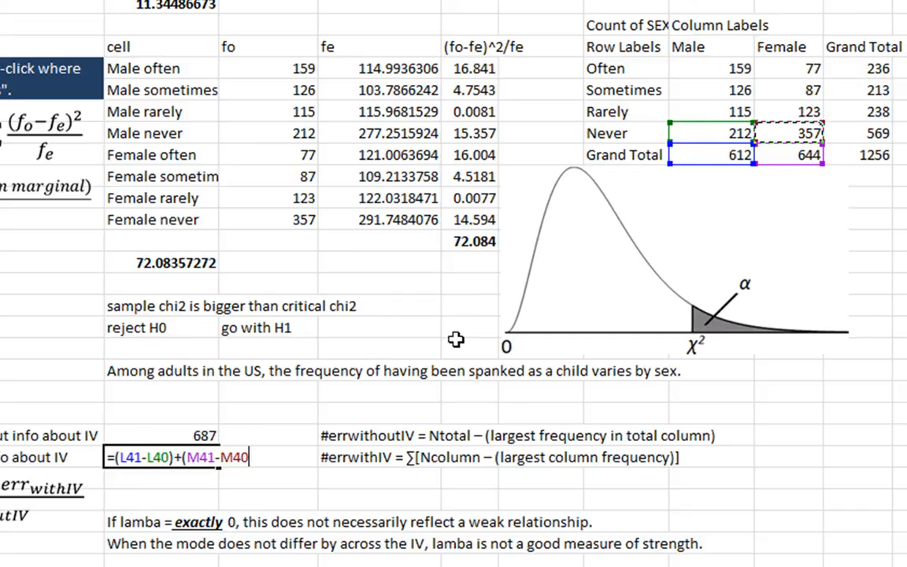
pyautogui.write(')')
pyautogui.press('Return')
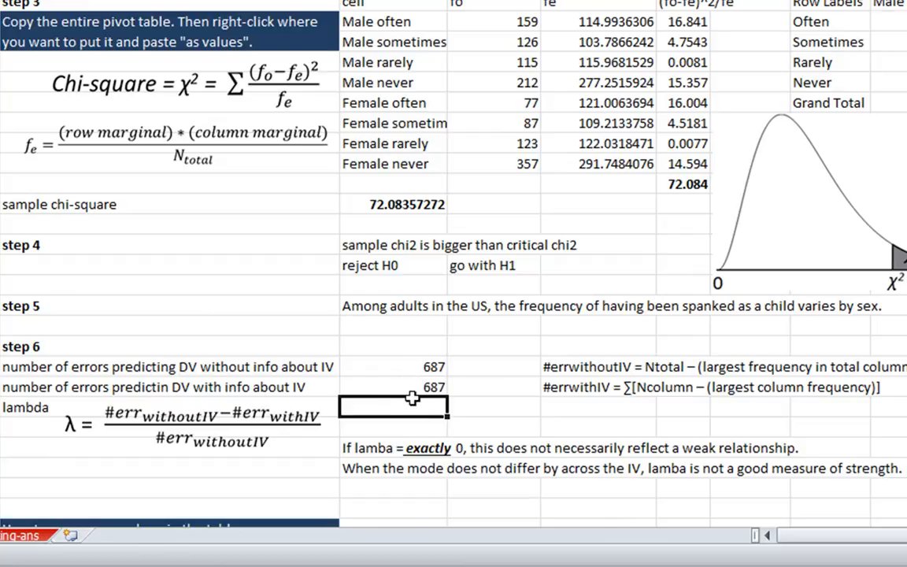
# - Calculate lambda in step 6 from the two prediction error counts with the formula =(F54-F55)/F54
pyautogui.click(388, 468)
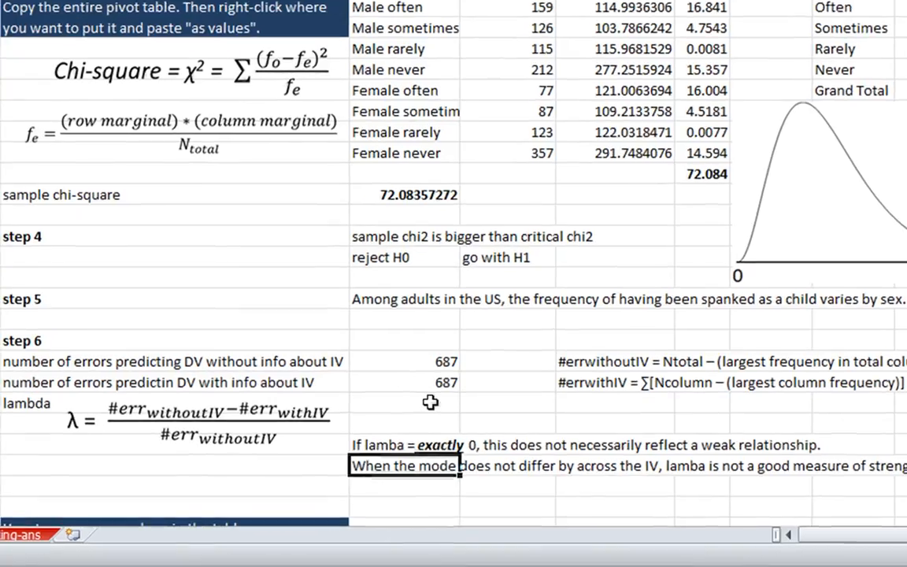
pyautogui.click(420, 408)
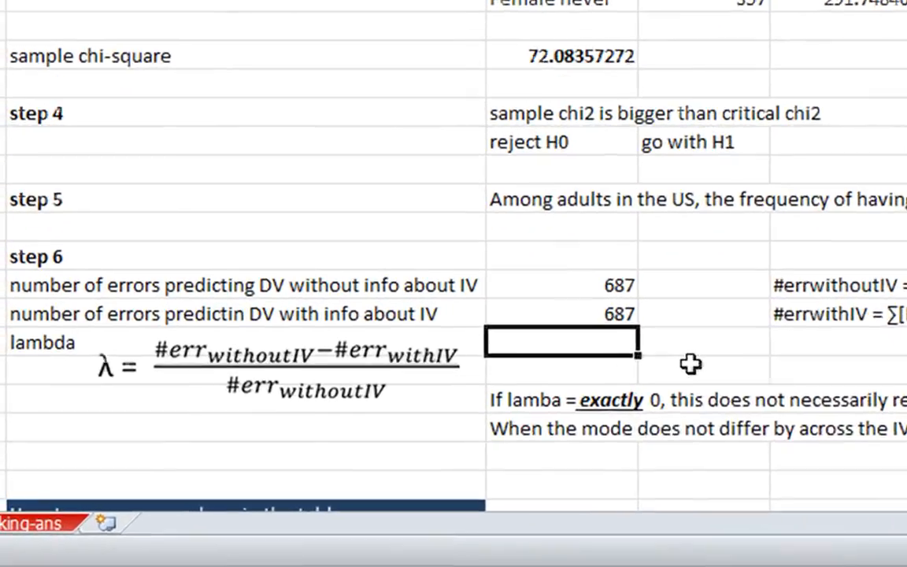
pyautogui.write('=')
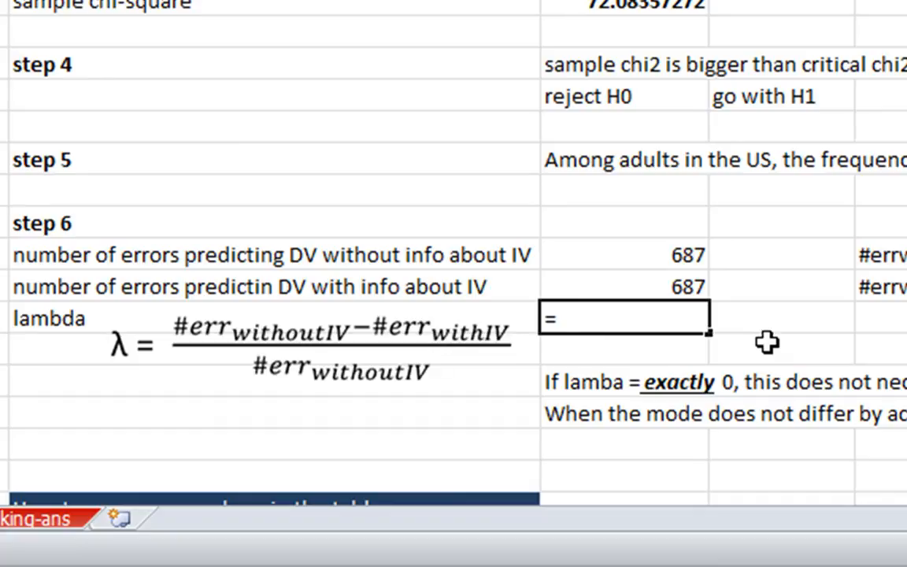
pyautogui.write('(')
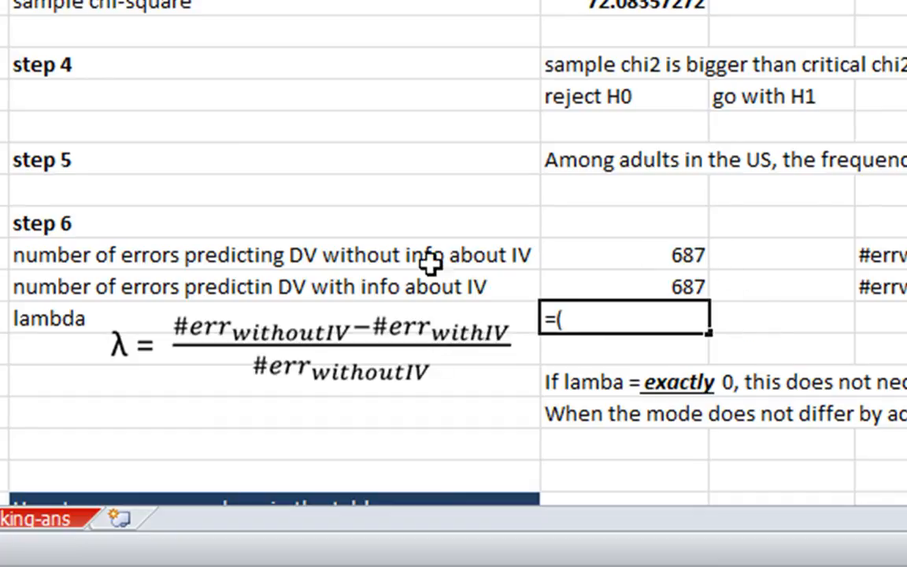
pyautogui.click(626, 251)
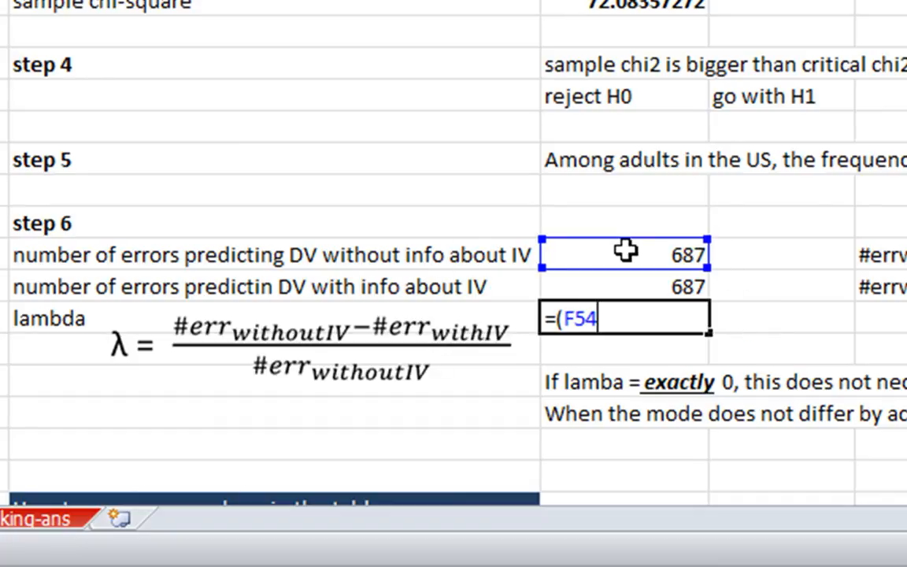
pyautogui.write('-')
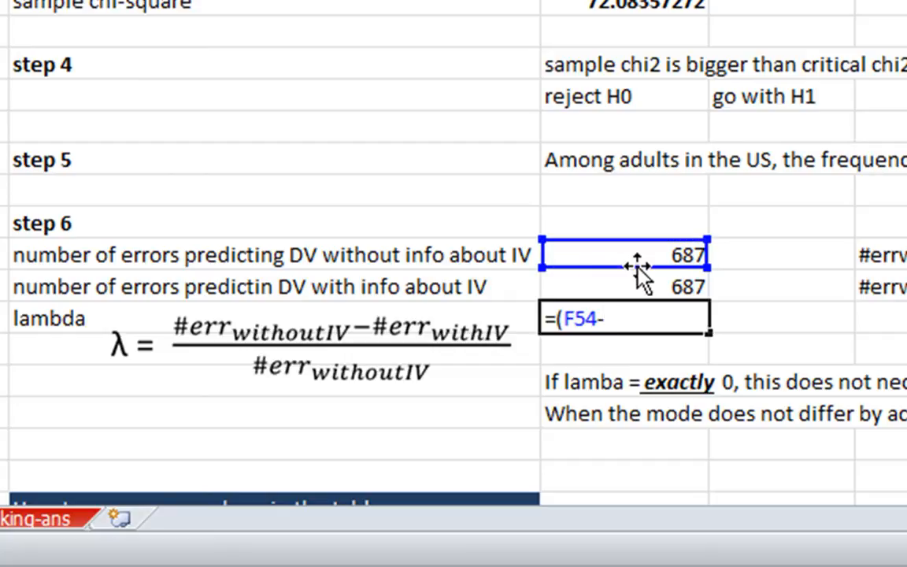
pyautogui.click(668, 289)
pyautogui.write(')/')
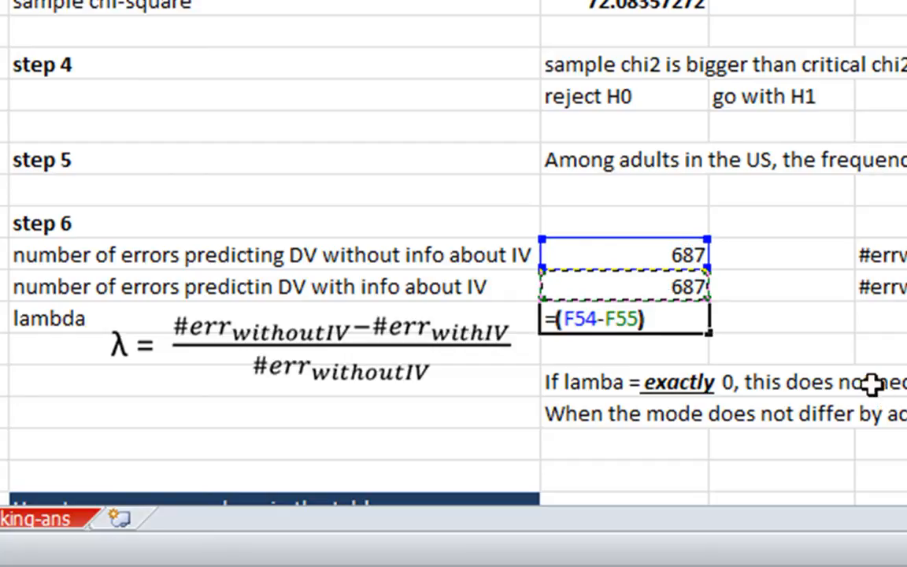
pyautogui.click(683, 253)
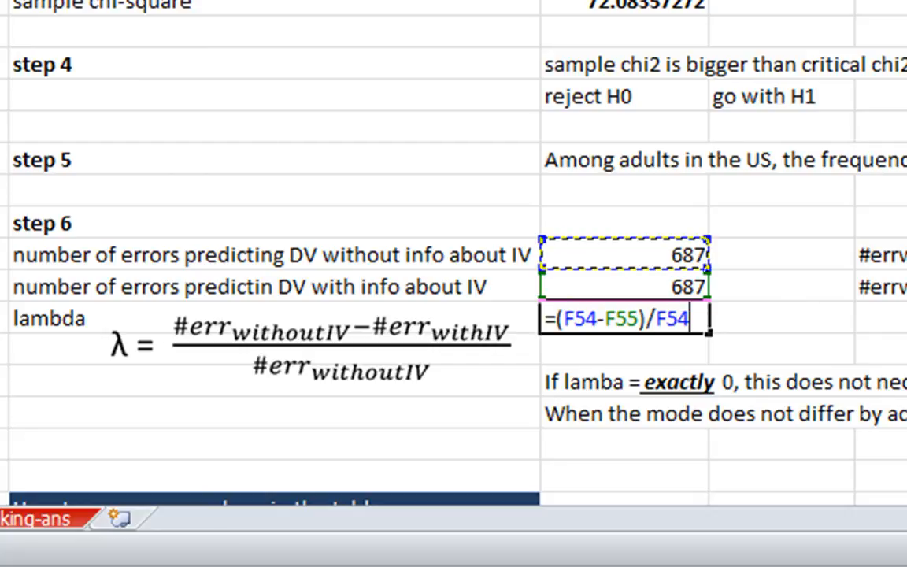
pyautogui.press('Return')
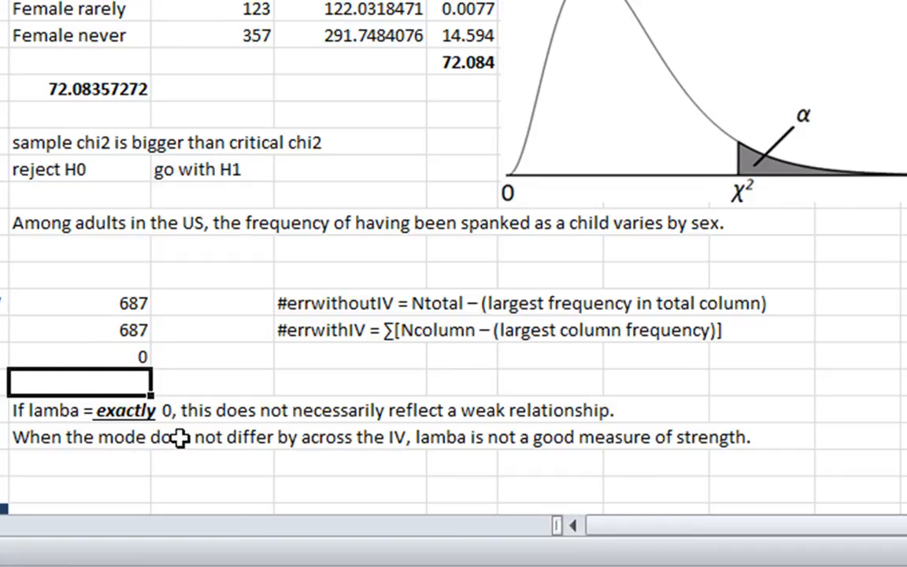
# - Below lambda, write "We would make 0% fewer errors in predicting the frequency of spanking if we know the respondent's sex."
pyautogui.write('W')
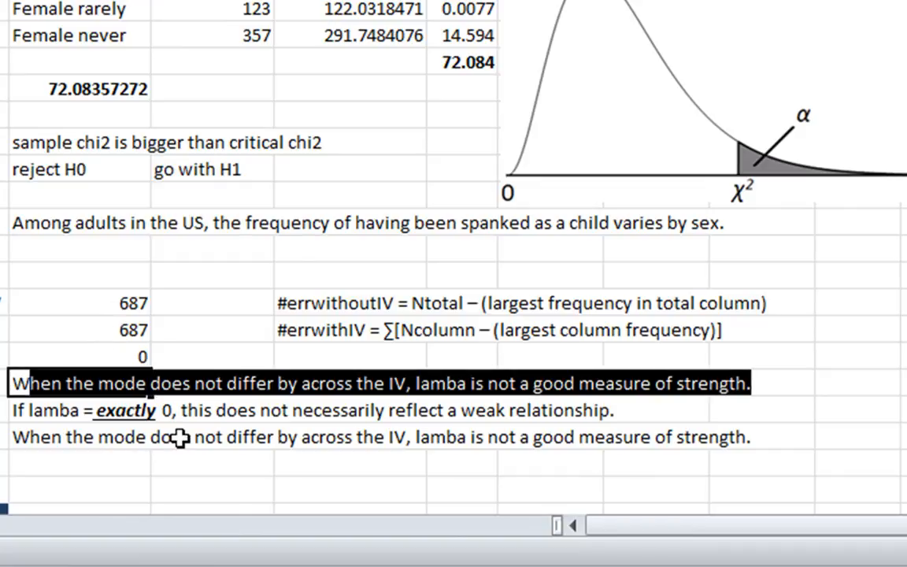
pyautogui.write('e woul')
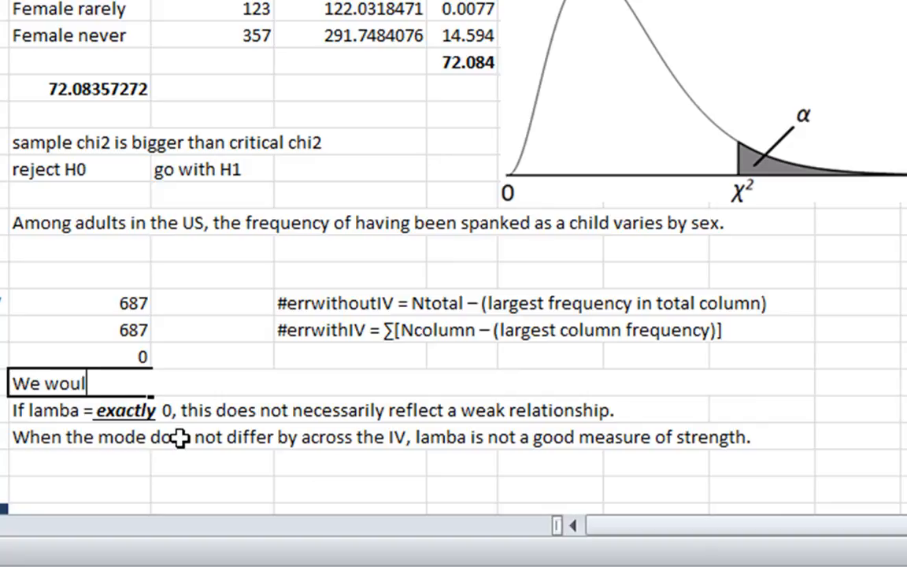
pyautogui.write('d make 0')
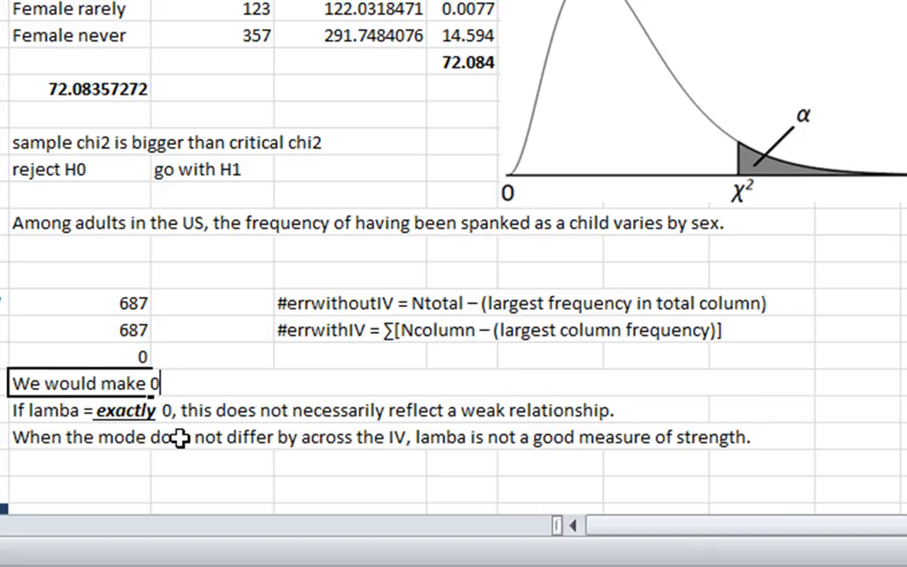
pyautogui.write('% fewer errors ')
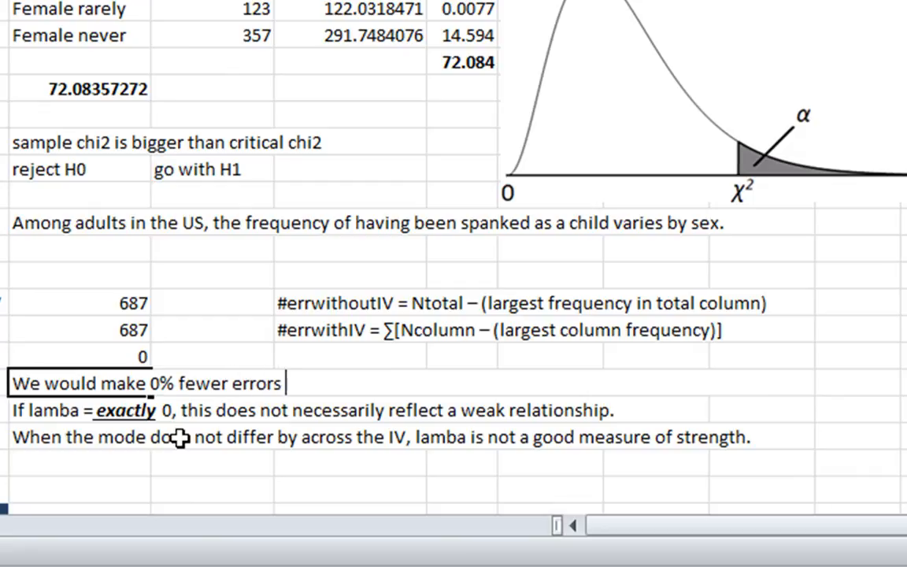
pyautogui.write('in pred')
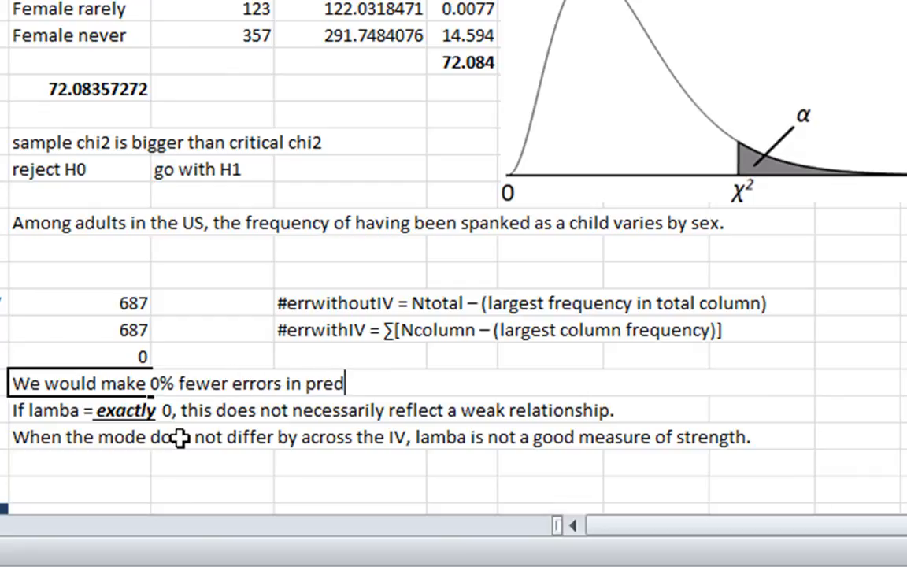
pyautogui.write('icting the frequency')
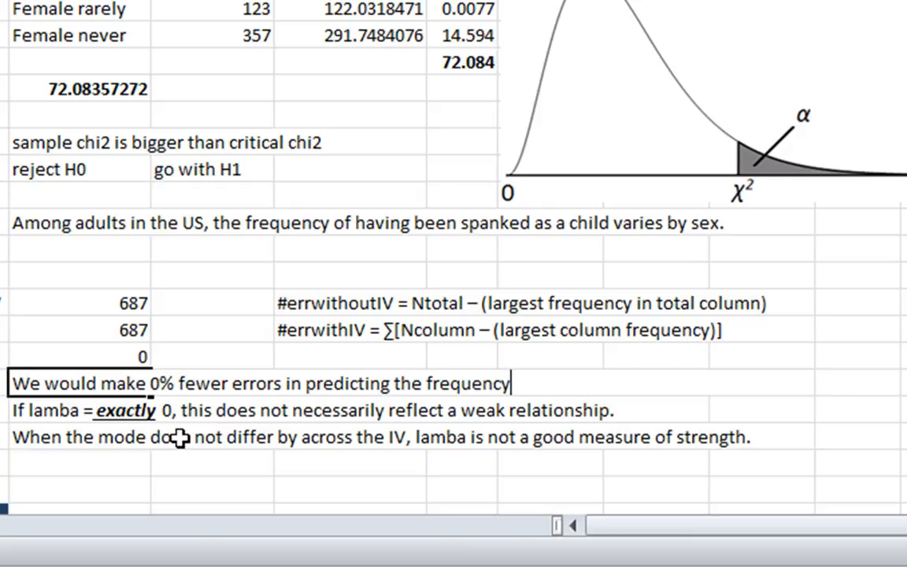
pyautogui.write(' of spanking')
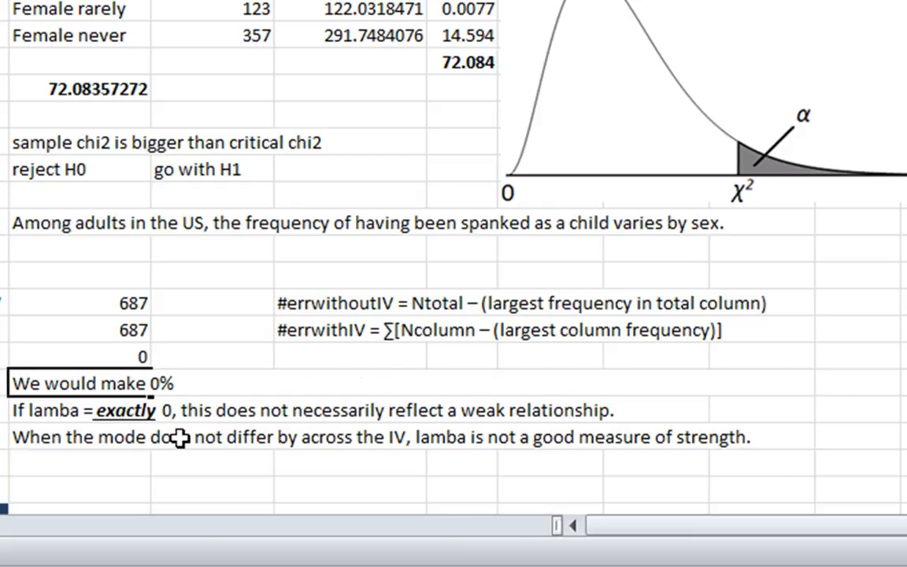
pyautogui.write(' if we kno')
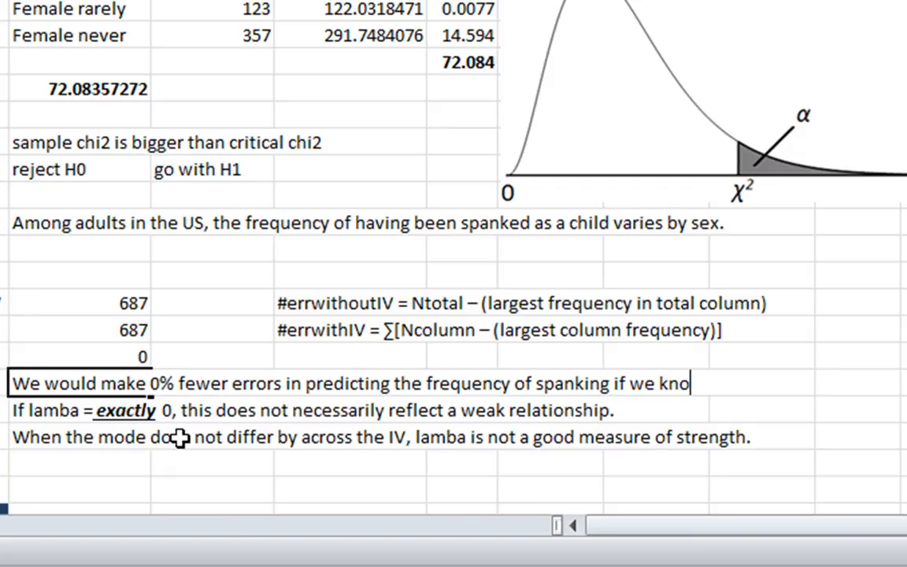
pyautogui.write('w the resp')
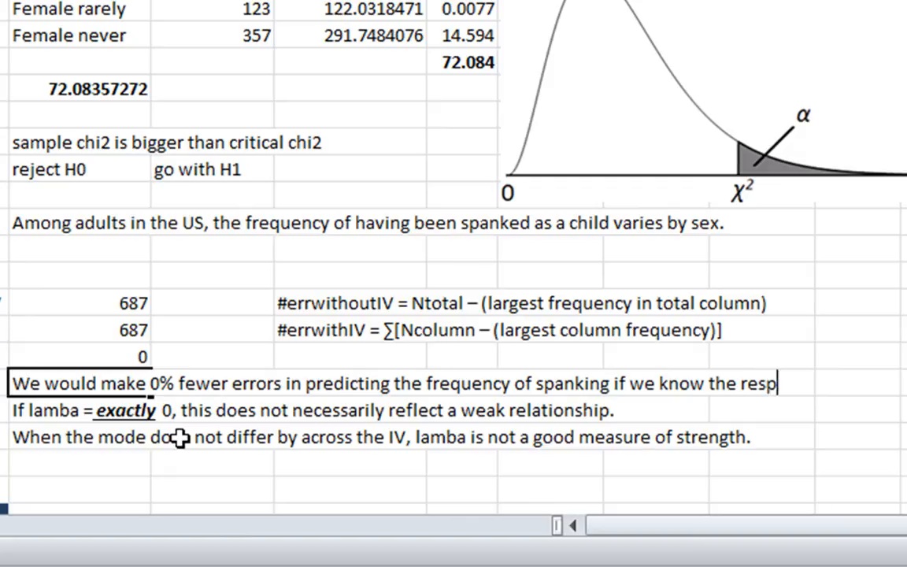
pyautogui.write('ondent')
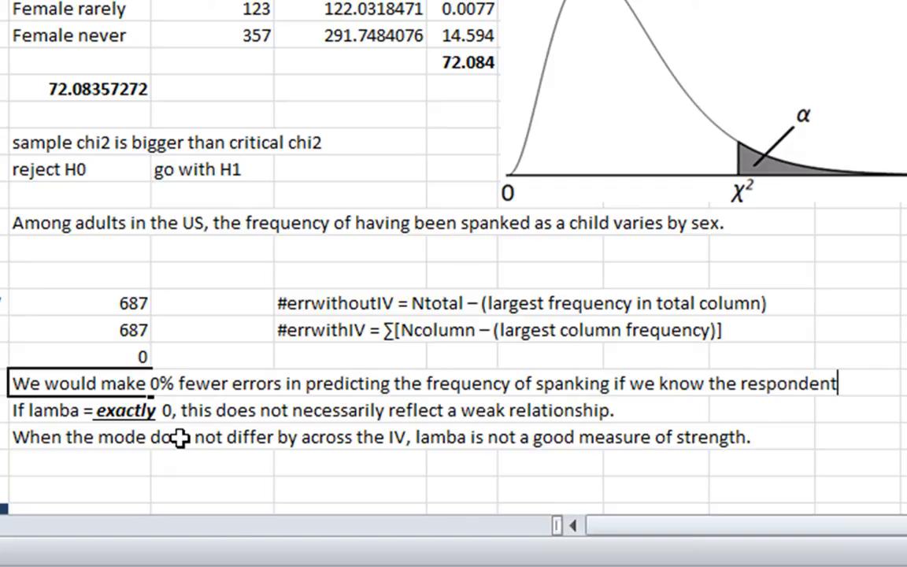
pyautogui.write("'s sex.")
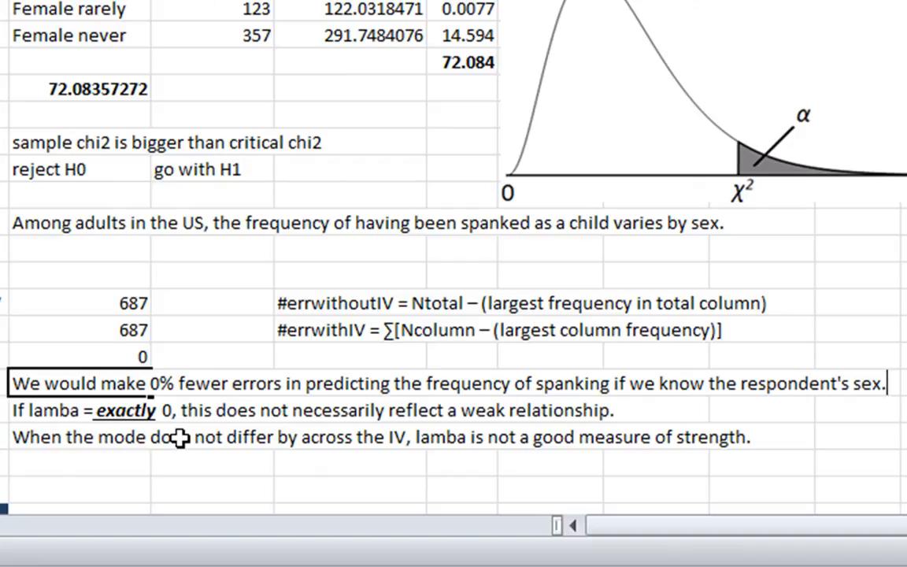
pyautogui.press('Return')
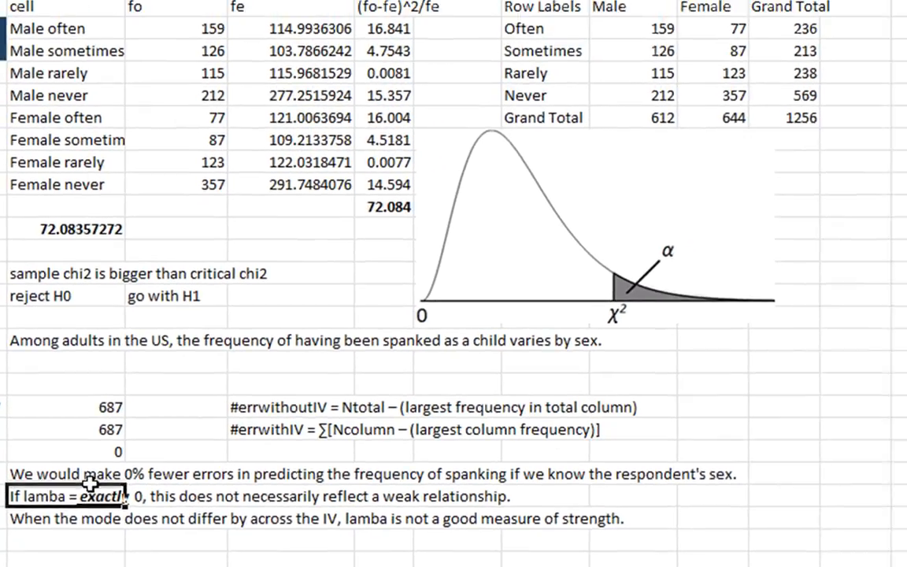
# - Examine the Never and Rarely counts by sex in the pasted table alongside the notes on interpreting a lambda of exactly 0
pyautogui.click(89, 383)
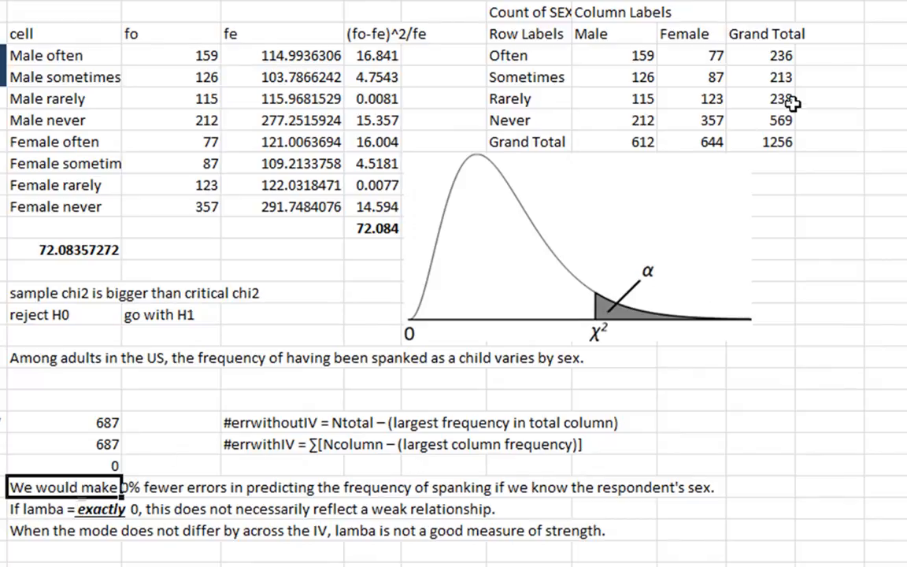
pyautogui.moveTo(630, 119); pyautogui.dragTo(701, 119)
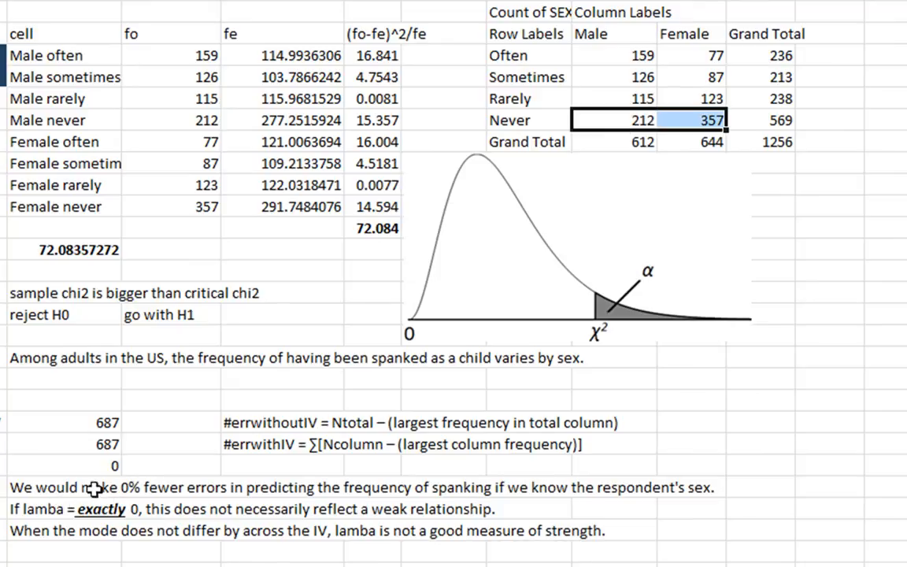
pyautogui.click(63, 487)
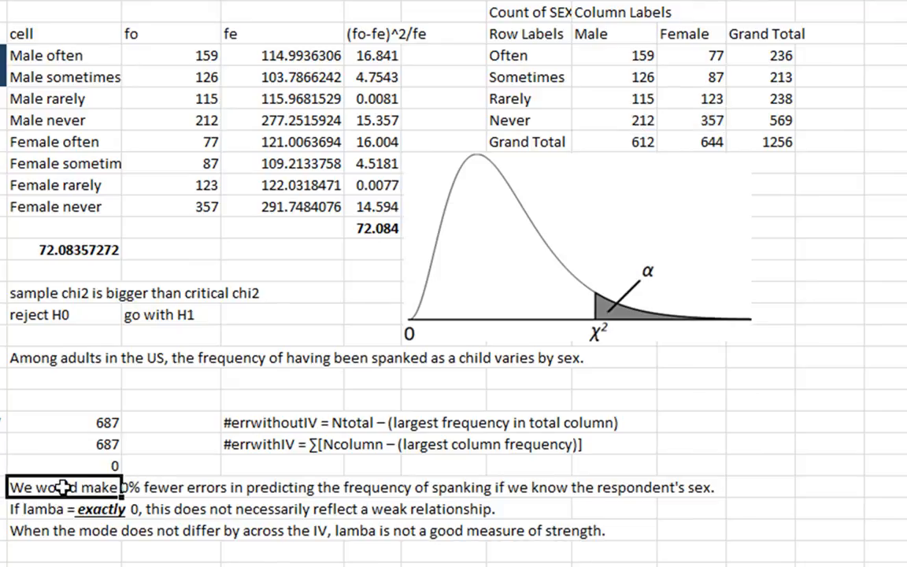
pyautogui.click(60, 533)
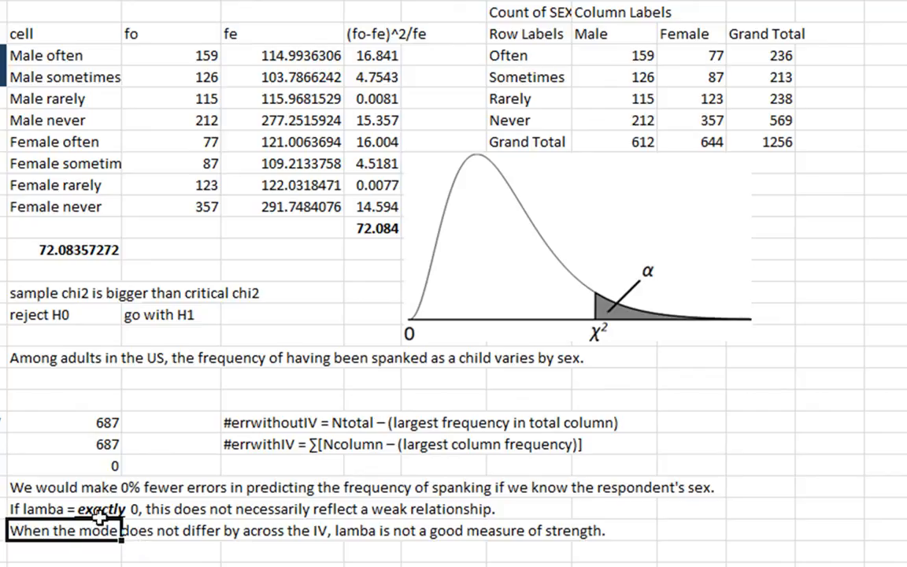
pyautogui.click(69, 487)
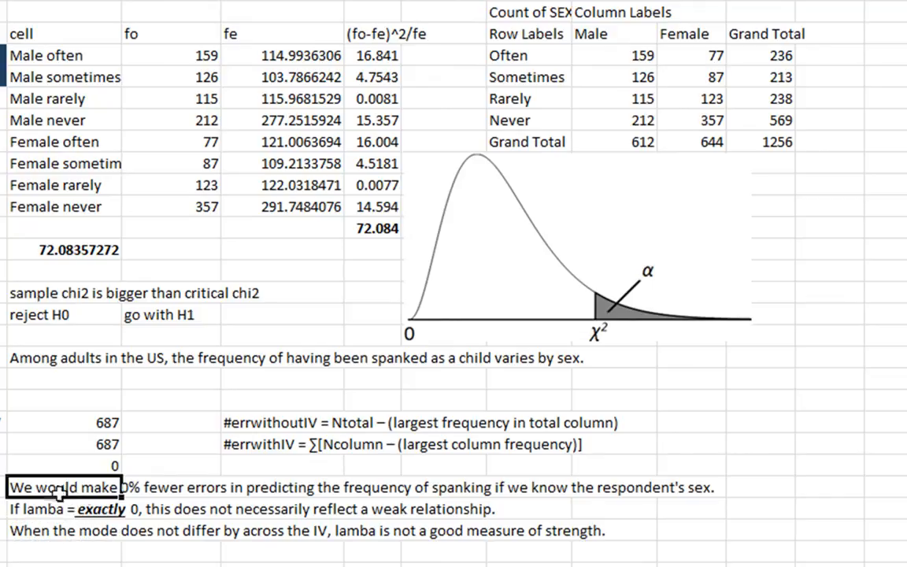
pyautogui.click(67, 510)
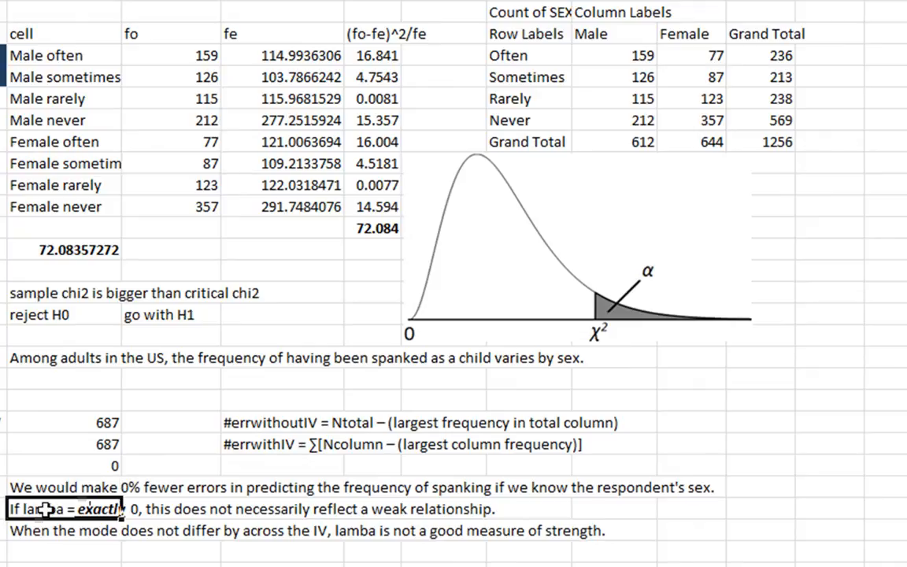
pyautogui.scroll(-2, 69, 510)
pyautogui.click(85, 426)
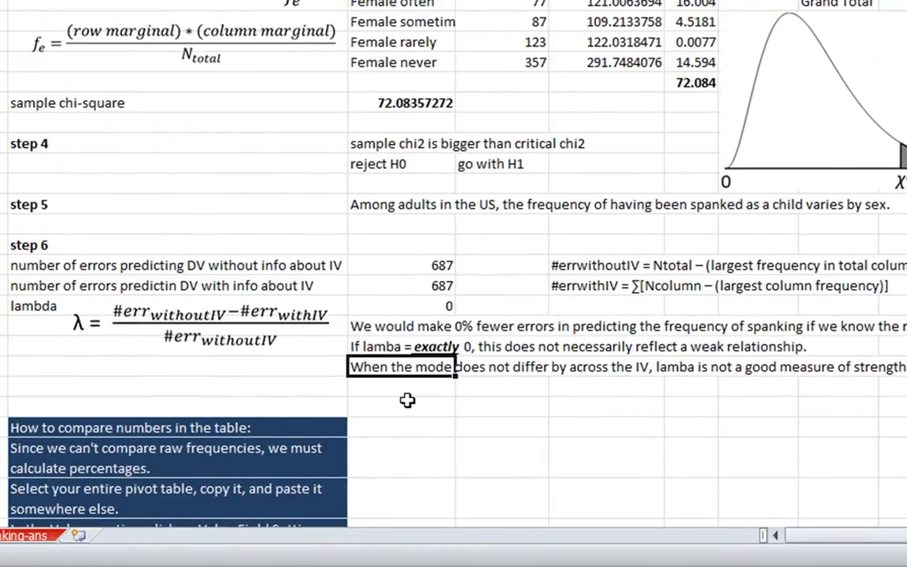
pyautogui.scroll(-2, 407, 400)
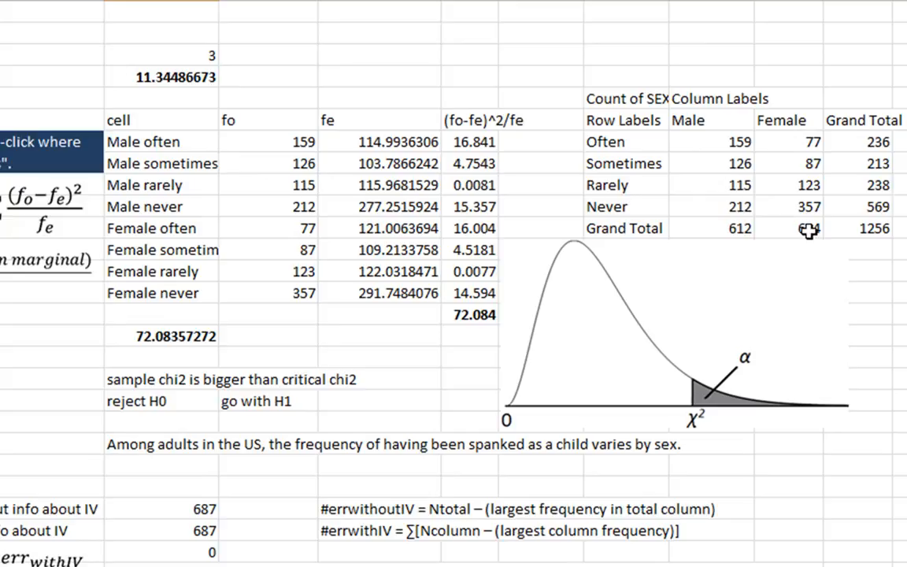
pyautogui.click(799, 185)
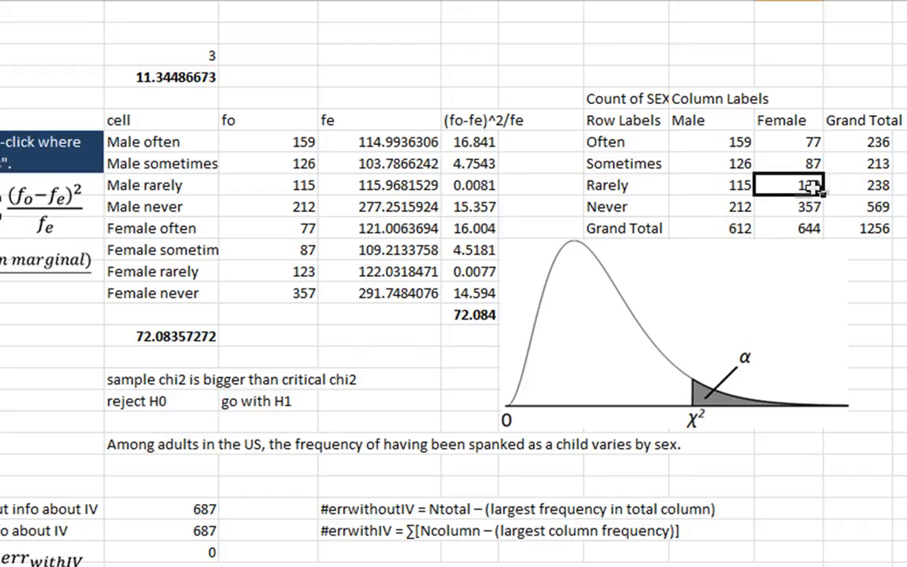
pyautogui.click(738, 185)
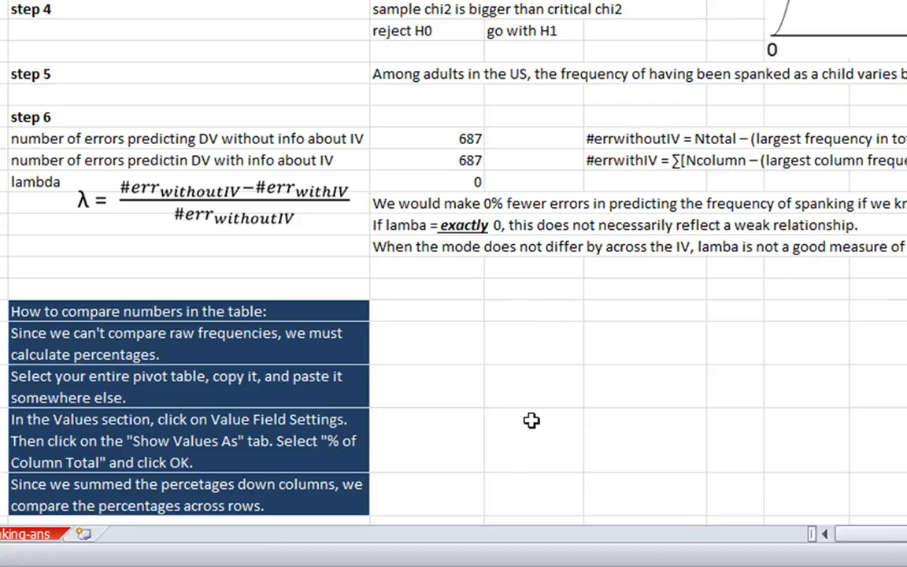
# - Copy the entire Count of SEX pivot table and paste it in column G, beside the "How to compare numbers in the table" heading
pyautogui.scroll(2, 622, 184)
pyautogui.scroll(10, 621, 184)
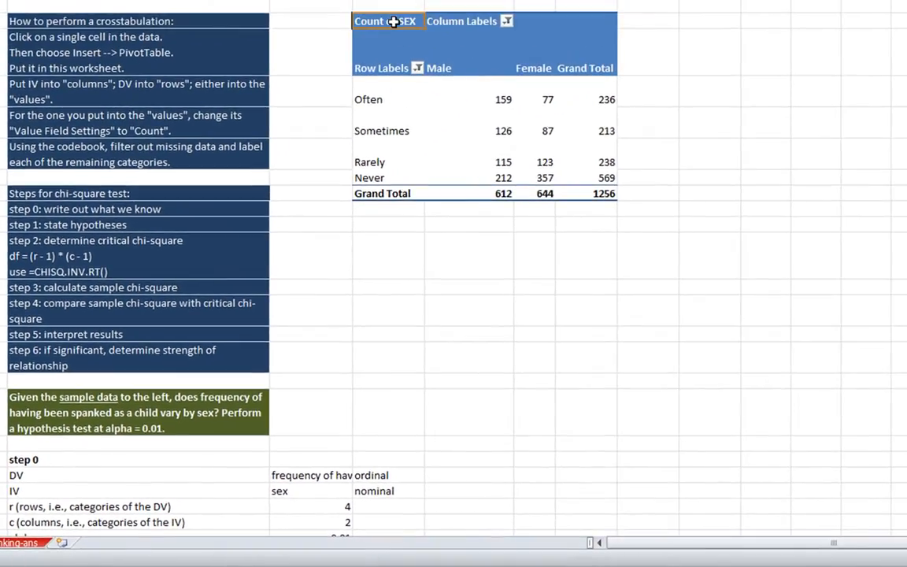
pyautogui.moveTo(392, 22); pyautogui.dragTo(587, 191)
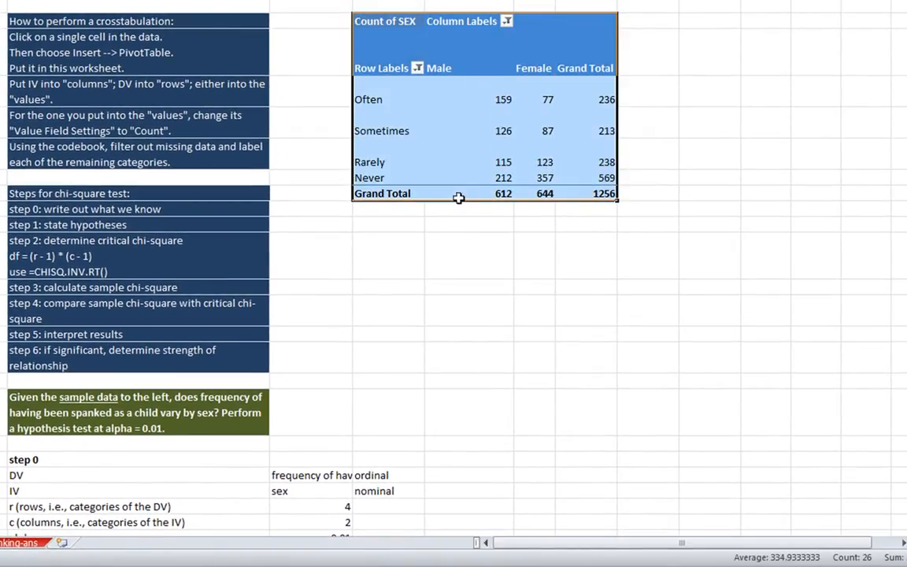
pyautogui.hotkey('ctrl', 'c')
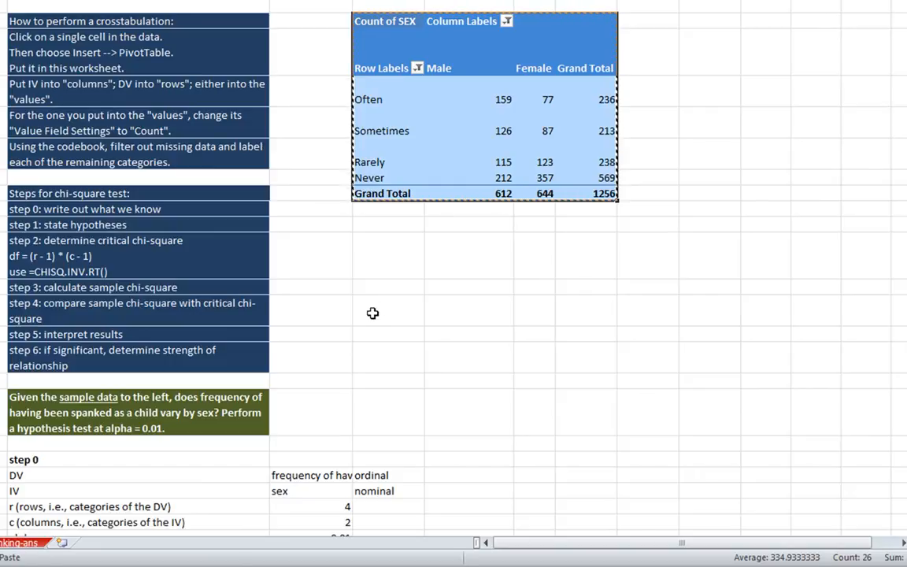
pyautogui.scroll(-12, 382, 255)
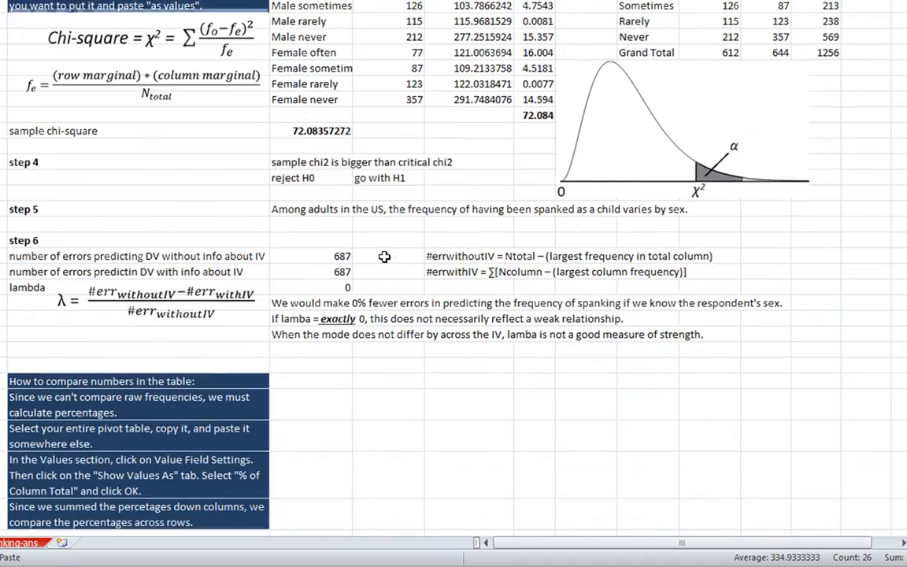
pyautogui.scroll(-2, 384, 256)
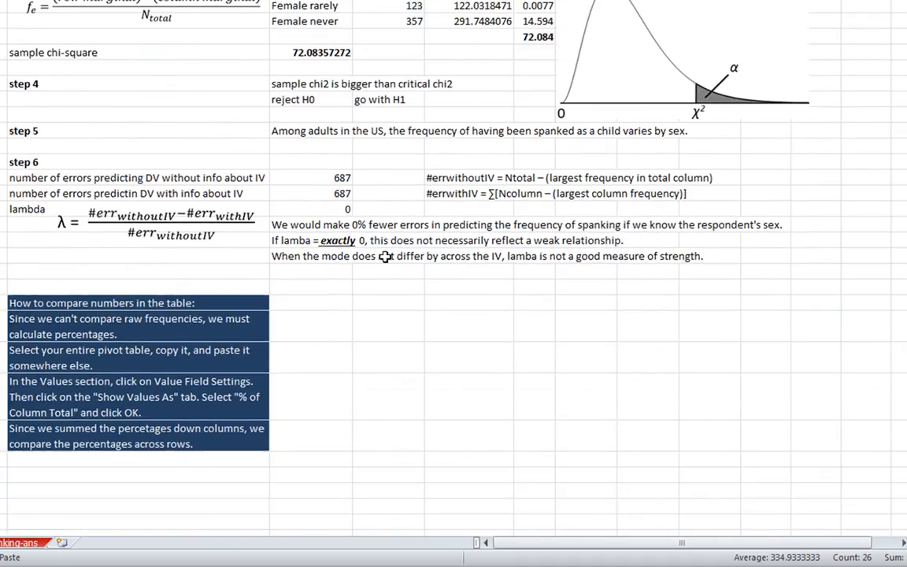
pyautogui.click(392, 301)
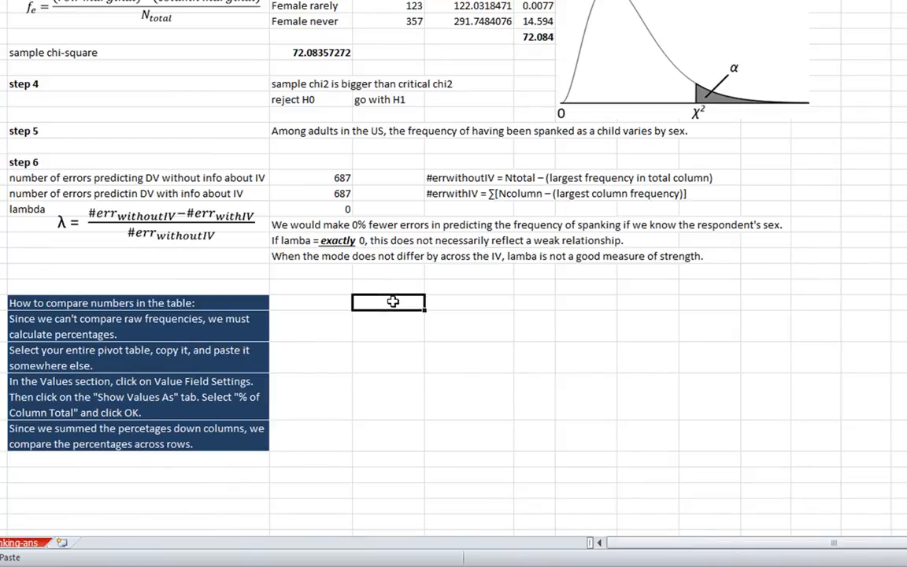
pyautogui.hotkey('ctrl', 'v')
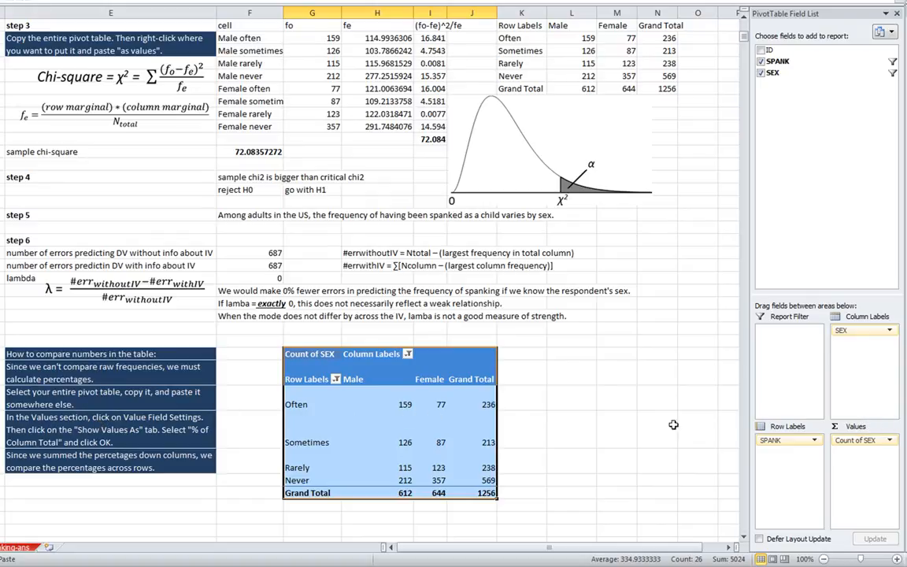
# - In the copied pivot table, set the Count of SEX values to show as % of Column Total
pyautogui.click(407, 401)
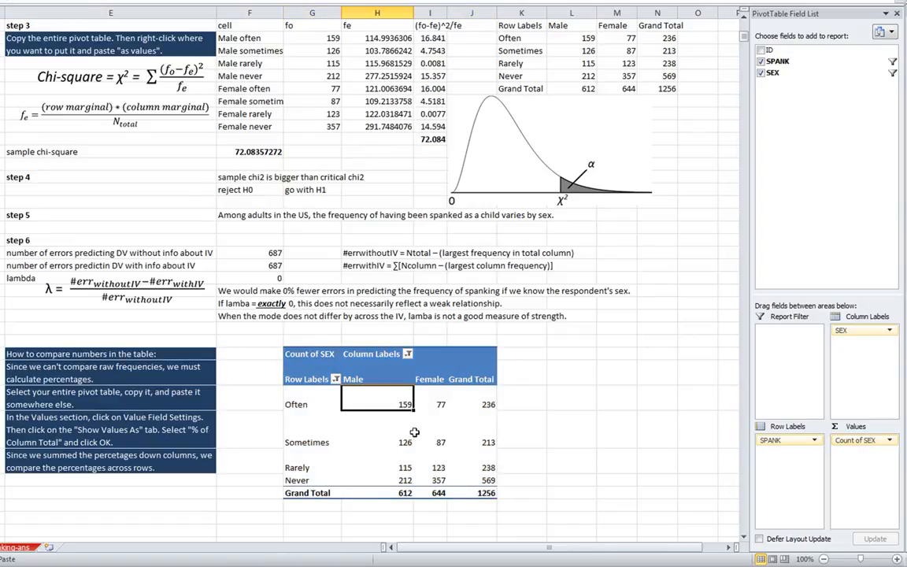
pyautogui.click(593, 408)
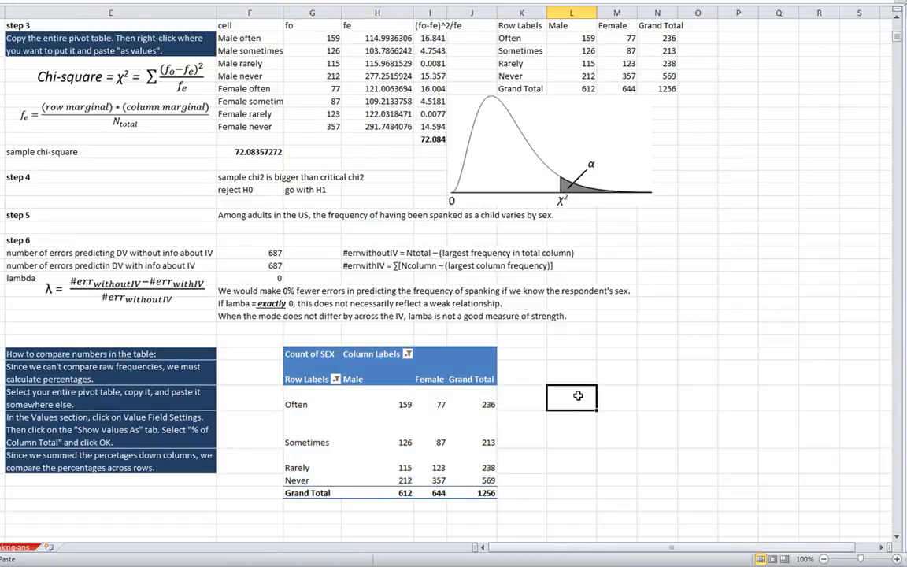
pyautogui.click(384, 432)
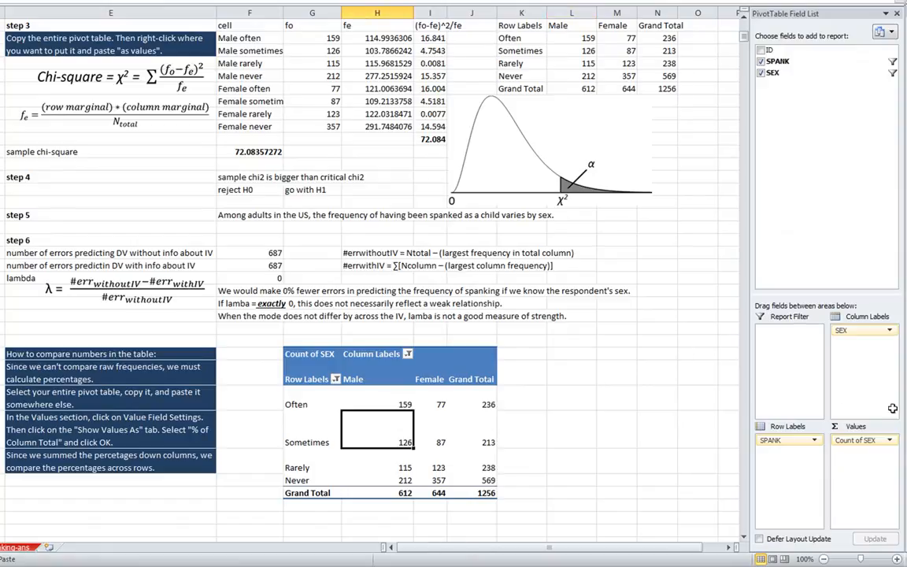
pyautogui.click(893, 440)
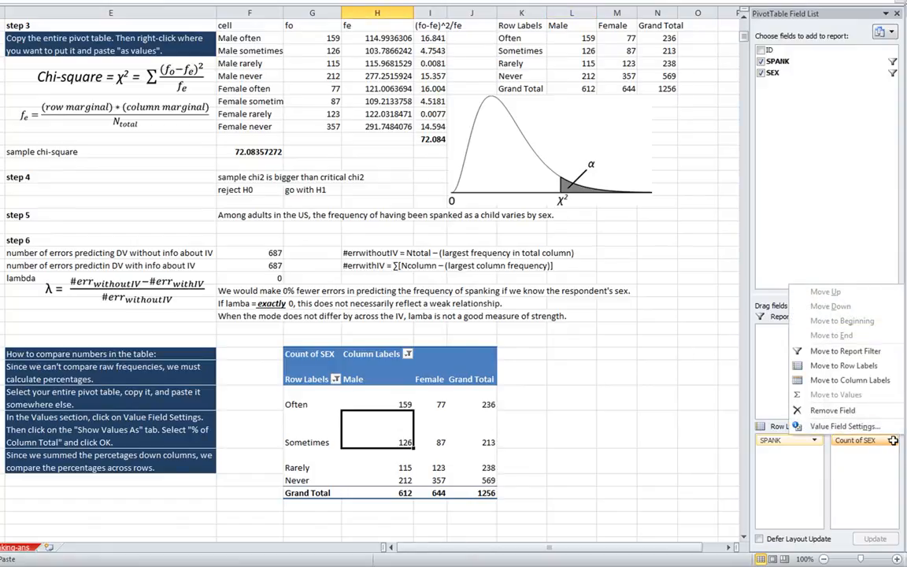
pyautogui.click(872, 427)
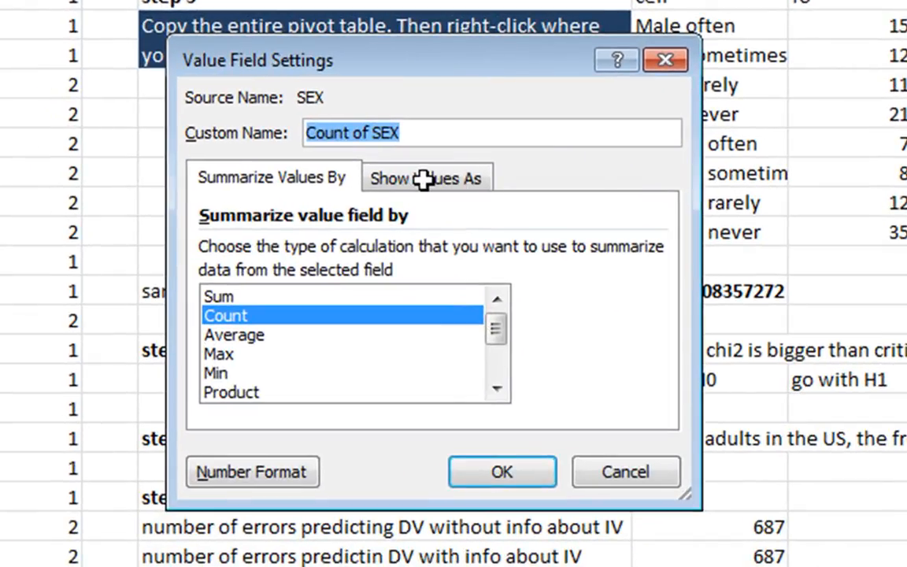
pyautogui.click(425, 180)
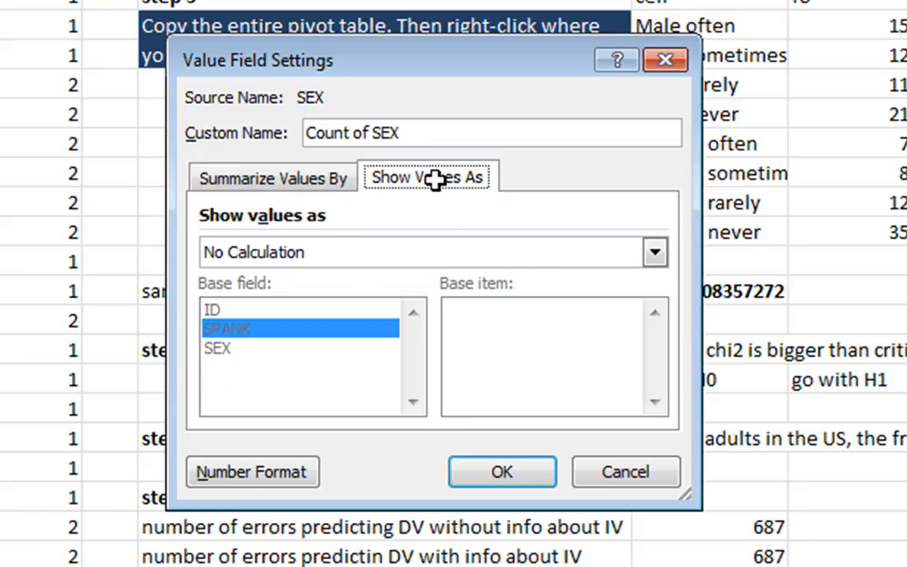
pyautogui.click(334, 259)
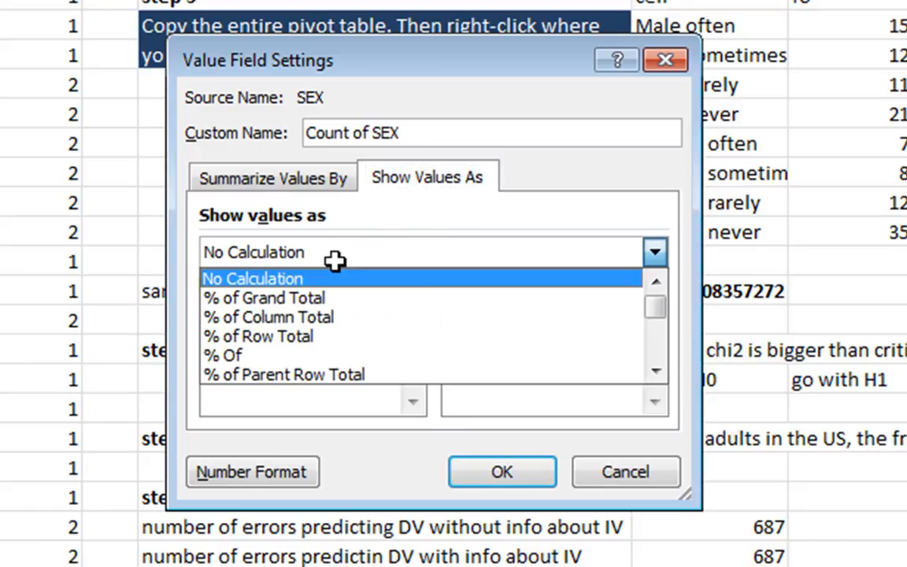
pyautogui.click(336, 316)
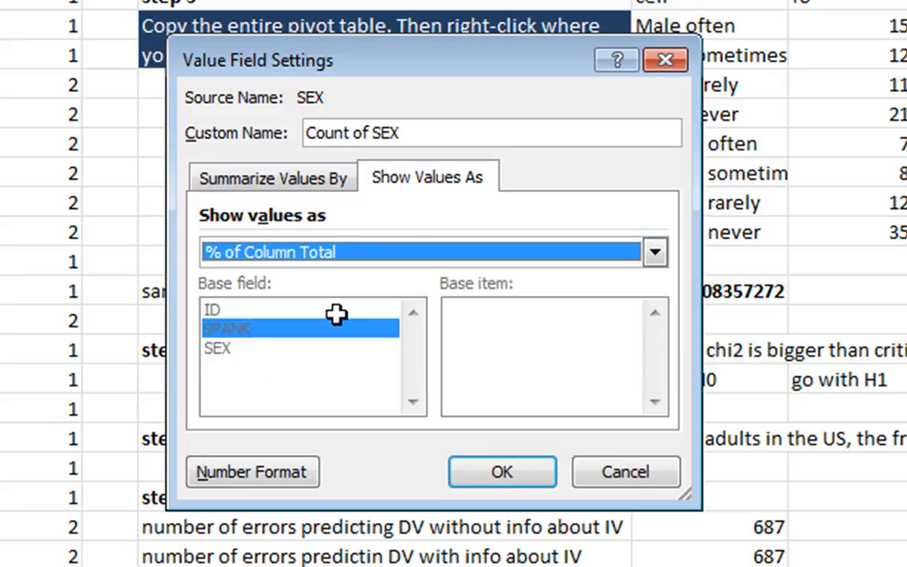
pyautogui.click(508, 471)
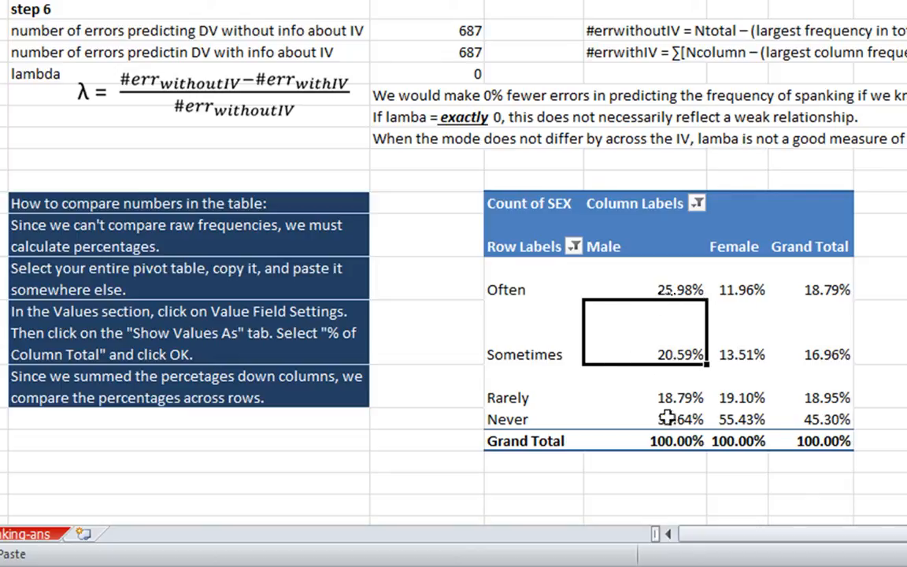
# - Below the comparison instructions, write "In this sample, 25.98% of males said that when they were children, they were spanked often, compared to 11.96% of females."
pyautogui.click(488, 283)
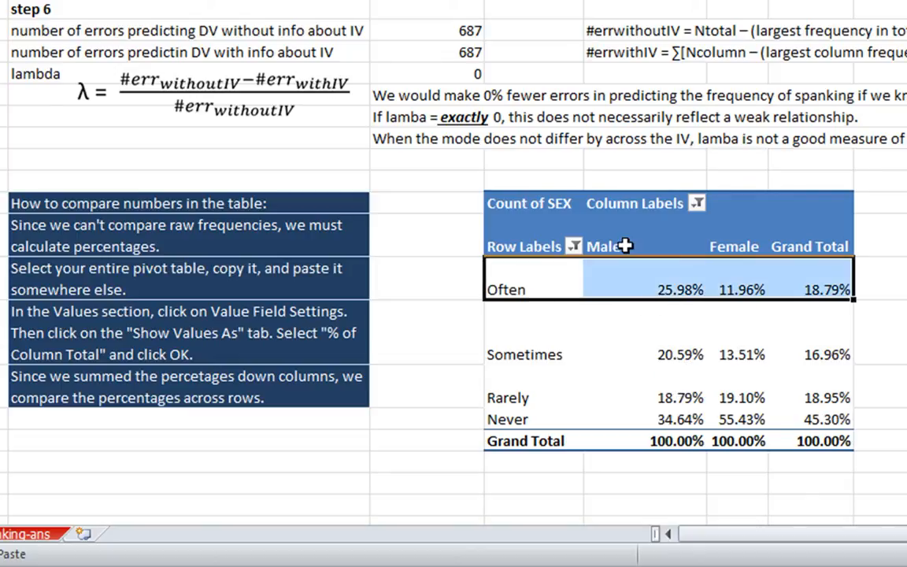
pyautogui.moveTo(623, 245); pyautogui.dragTo(644, 439)
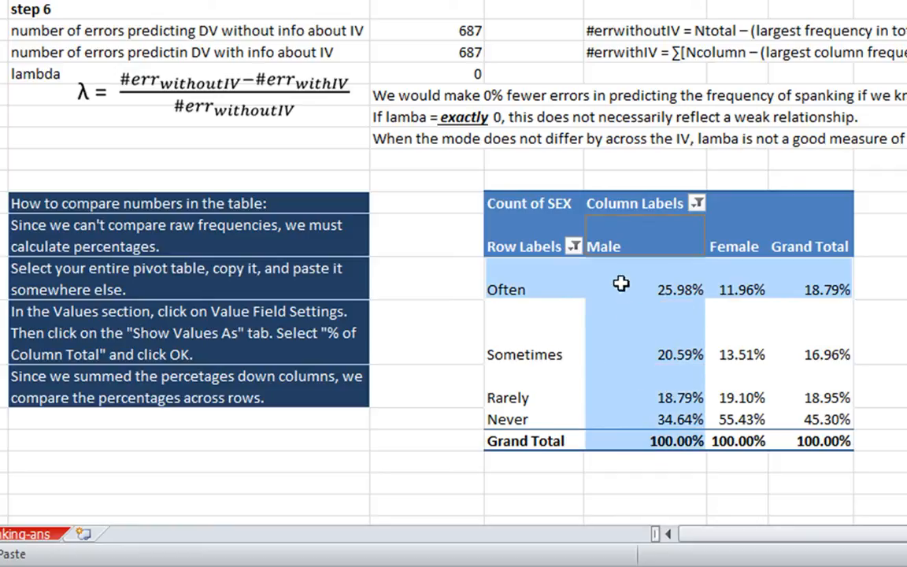
pyautogui.moveTo(668, 282)
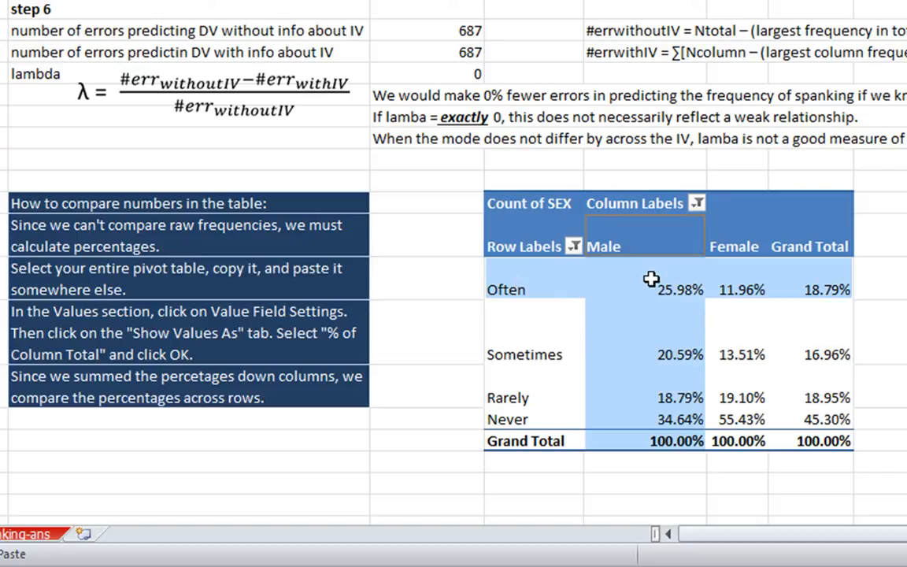
pyautogui.click(725, 264)
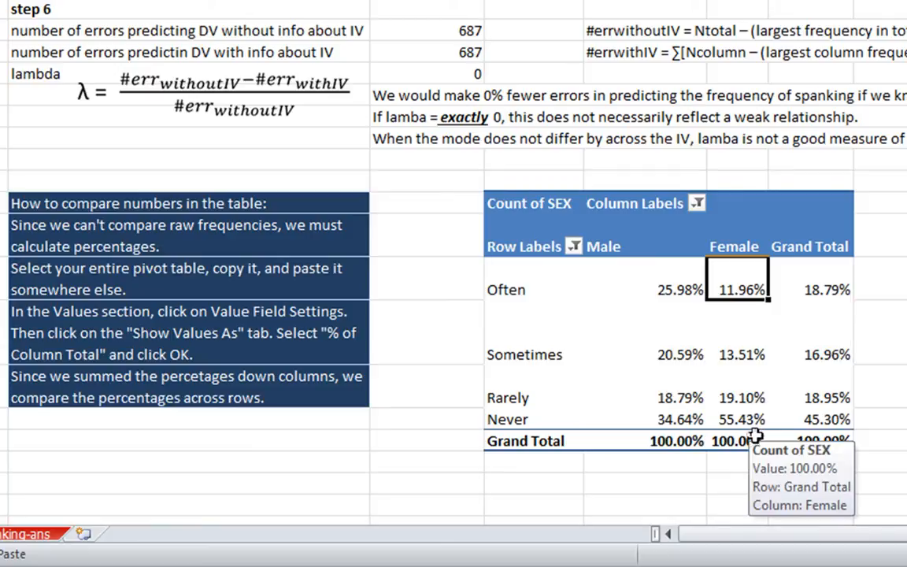
pyautogui.click(334, 476)
pyautogui.write('In this')
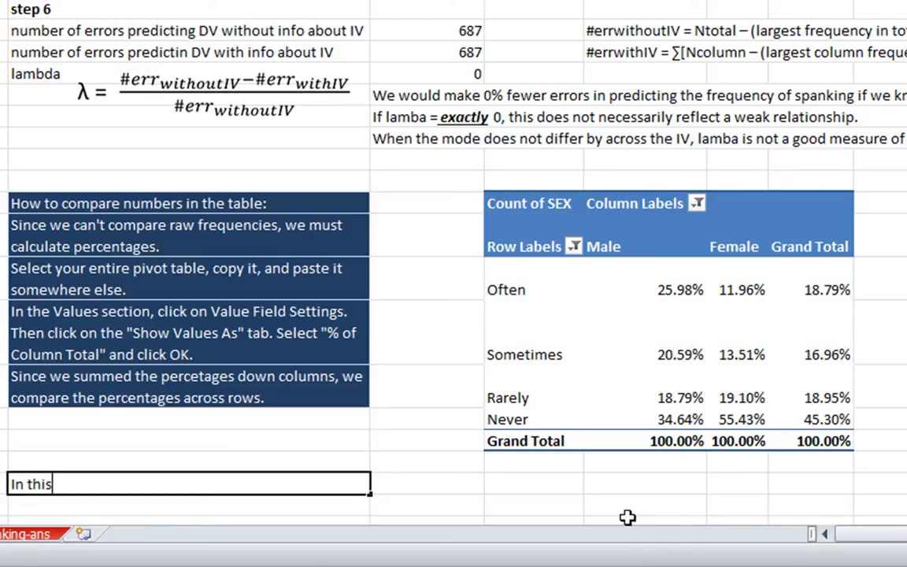
pyautogui.write(' sample')
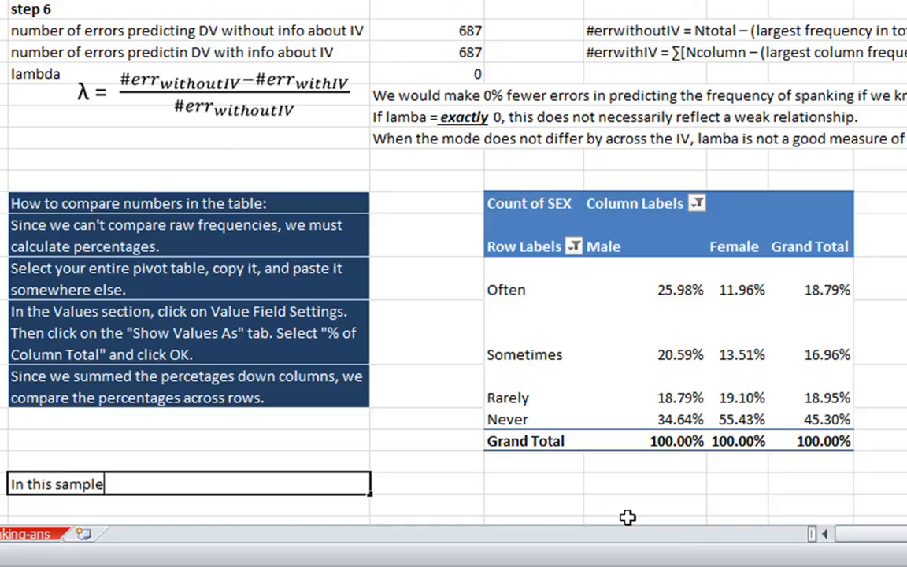
pyautogui.write(', 25.98% ')
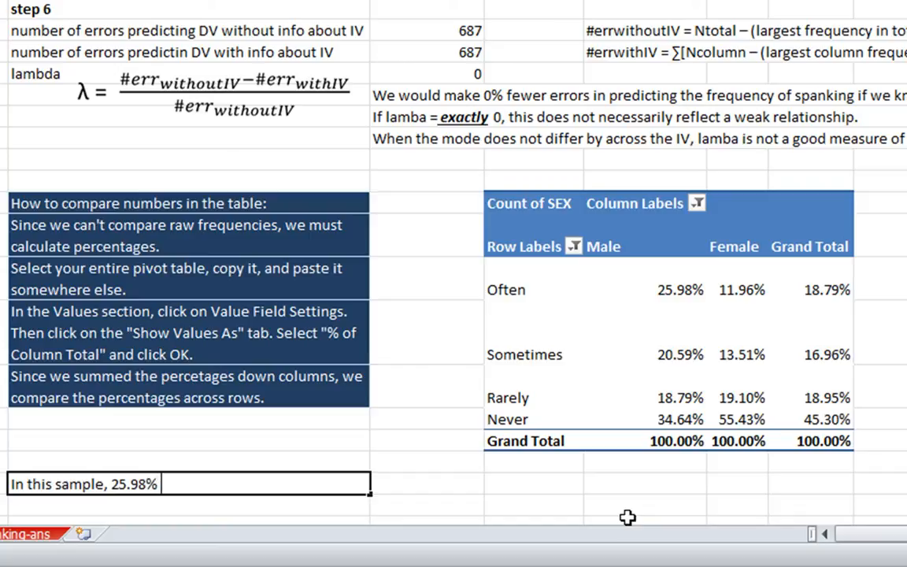
pyautogui.write('of males said that ')
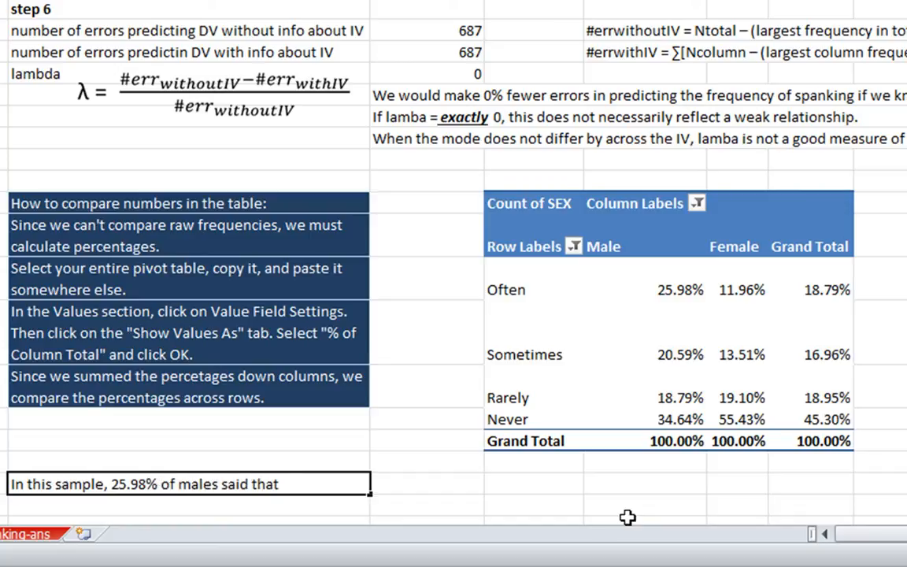
pyautogui.write('when they were ')
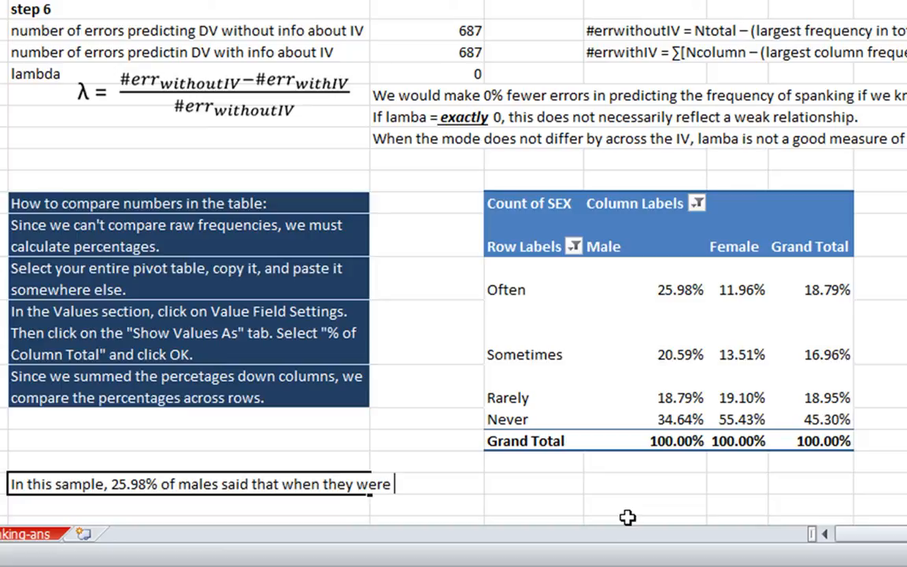
pyautogui.write('children, ')
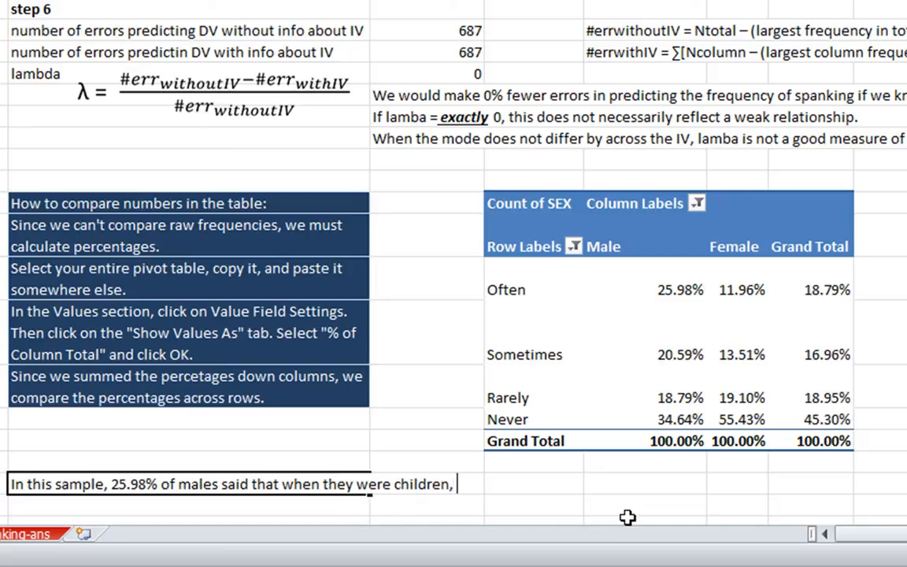
pyautogui.write('they were sp')
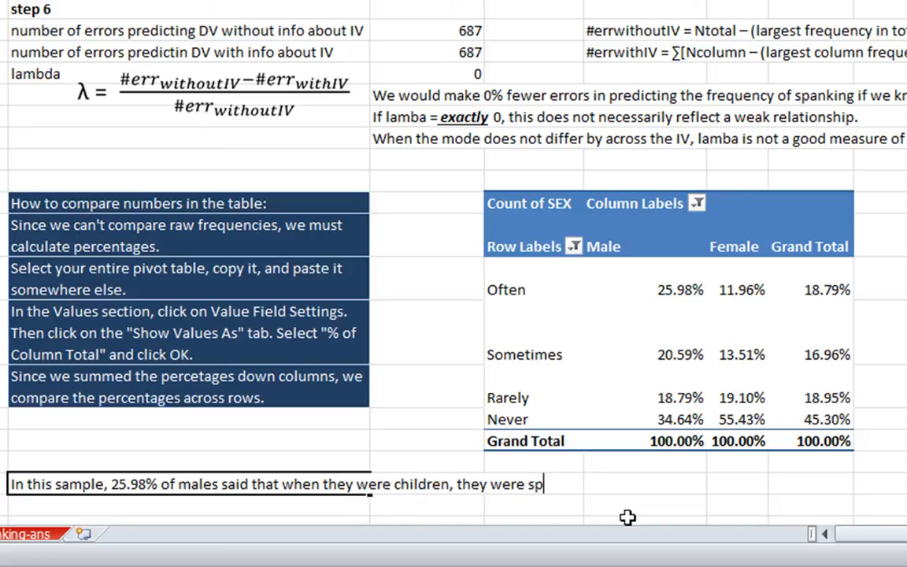
pyautogui.write('anked o')
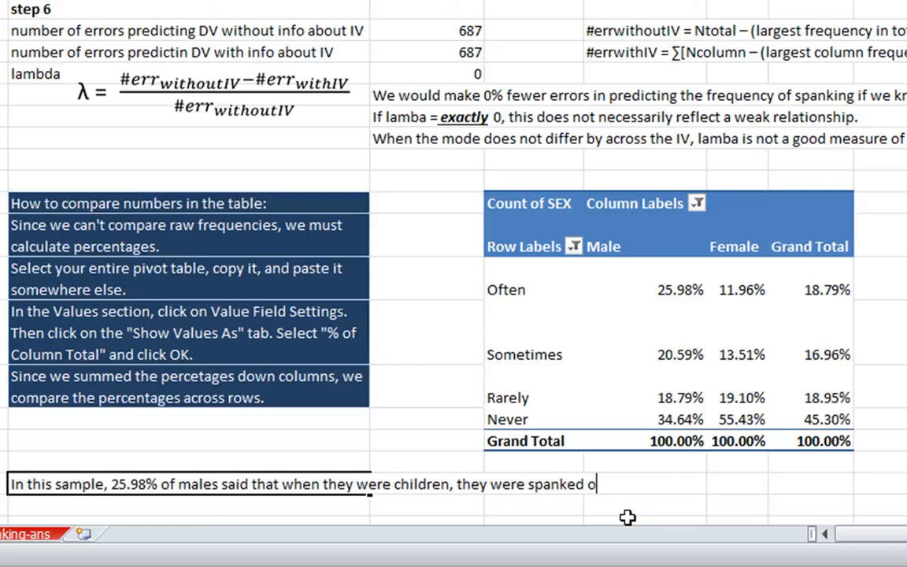
pyautogui.write('ften, compared')
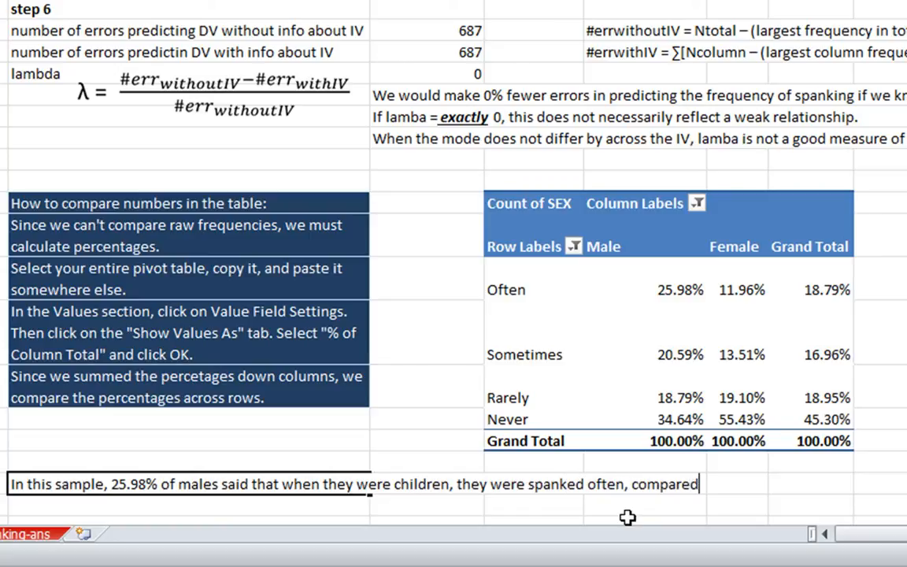
pyautogui.write(' to 11.96% ')
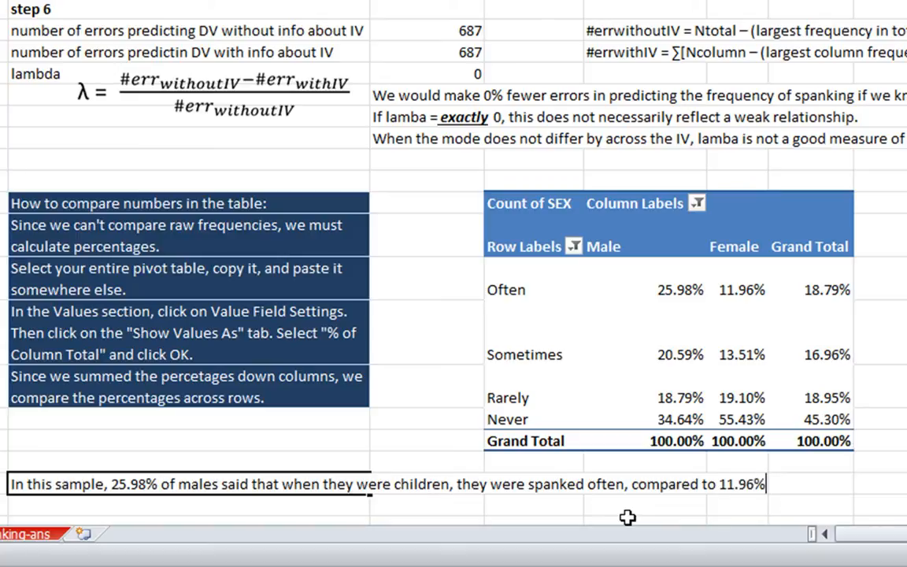
pyautogui.write('of females.')
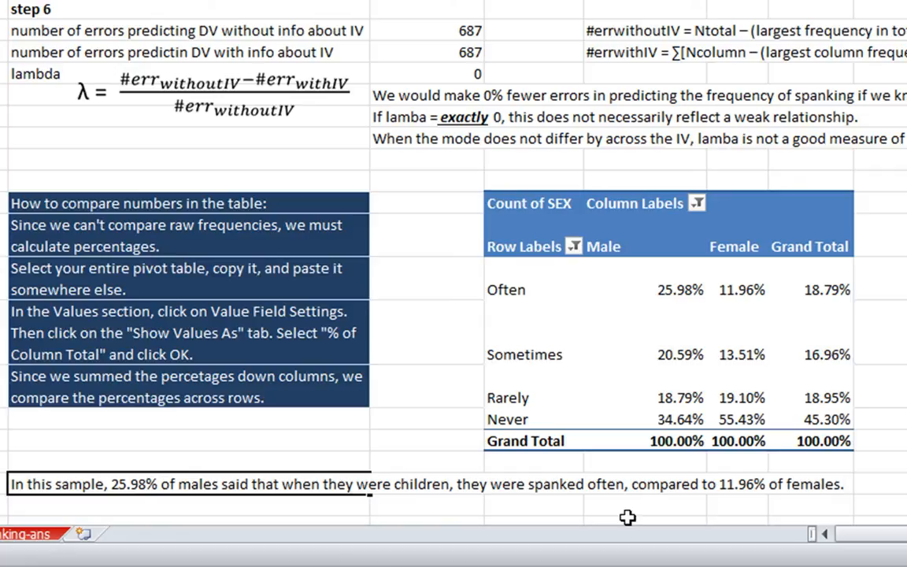
pyautogui.press('Return')
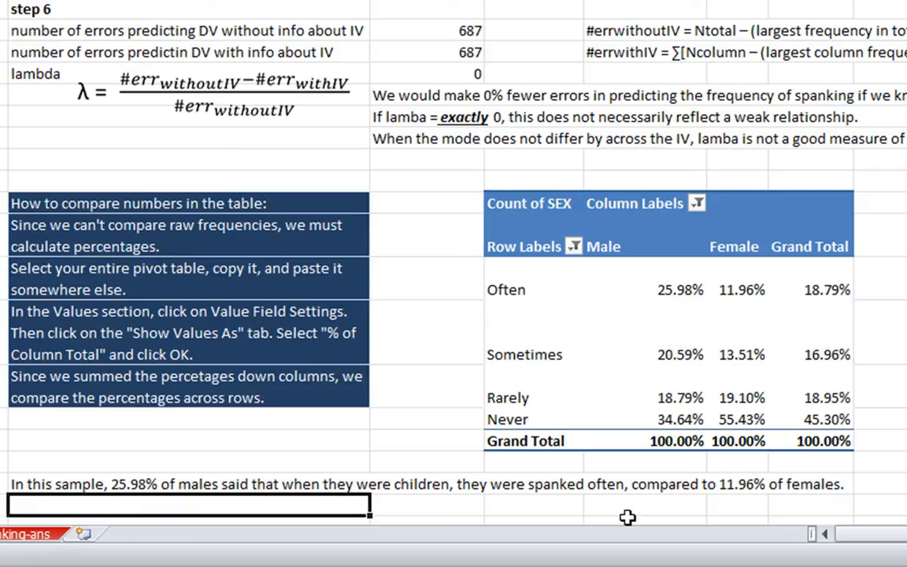
# - Below the first sentence, write "In this sample, 34.64% of males said that when they were children, they were never spanked, compared to 55.43% of females."
pyautogui.write('In this sample, 25.98% of males said that when they were children, they were spanked often, compared to 11.96% of females.')
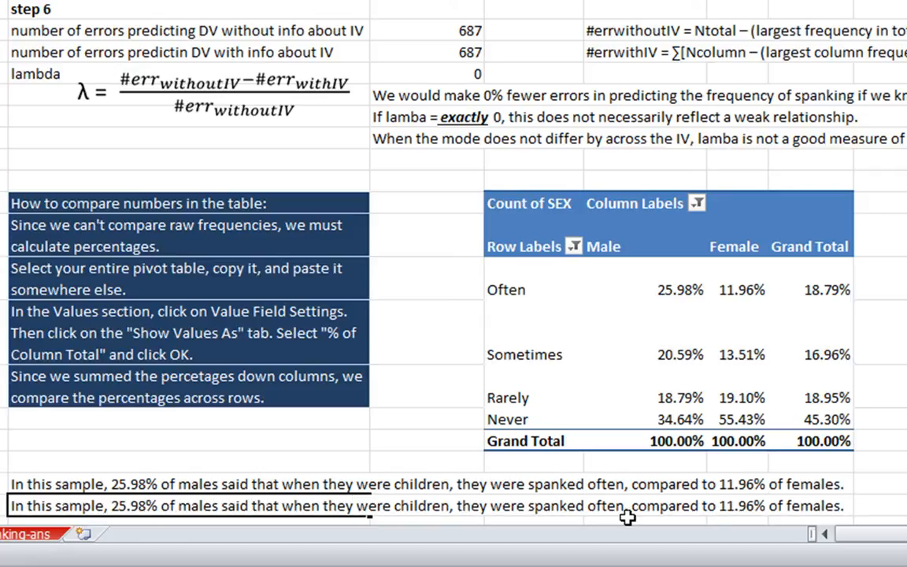
pyautogui.write(',')
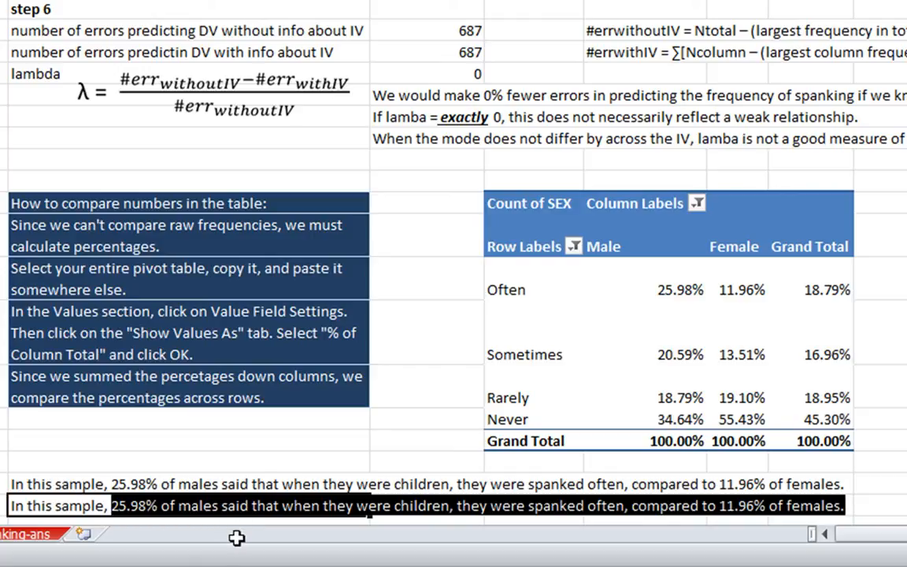
pyautogui.write('34.64')
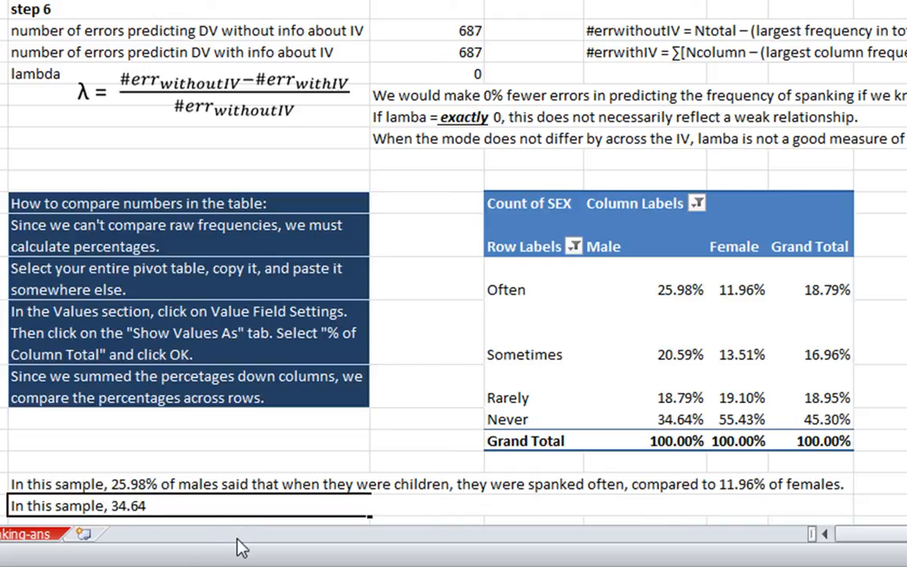
pyautogui.write('% of males said that when th')
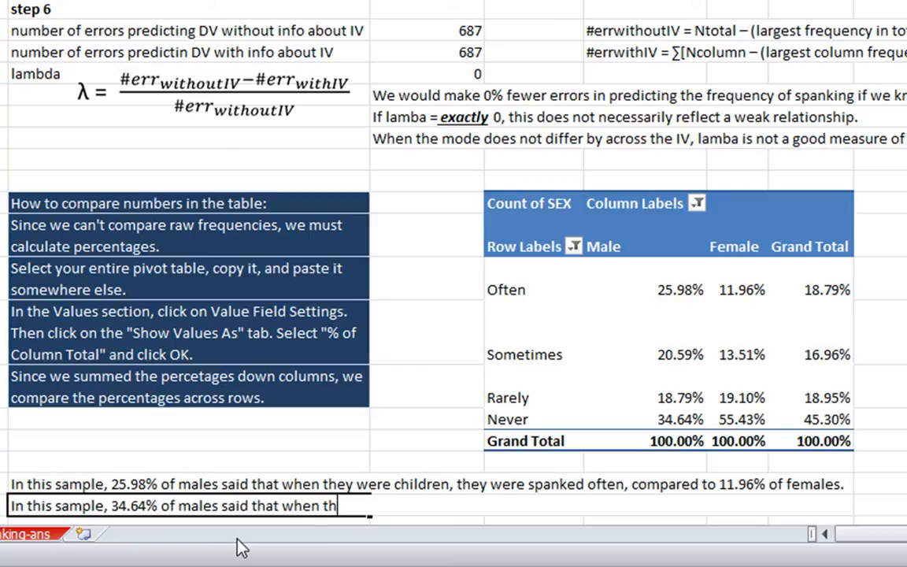
pyautogui.write('ey were children, the')
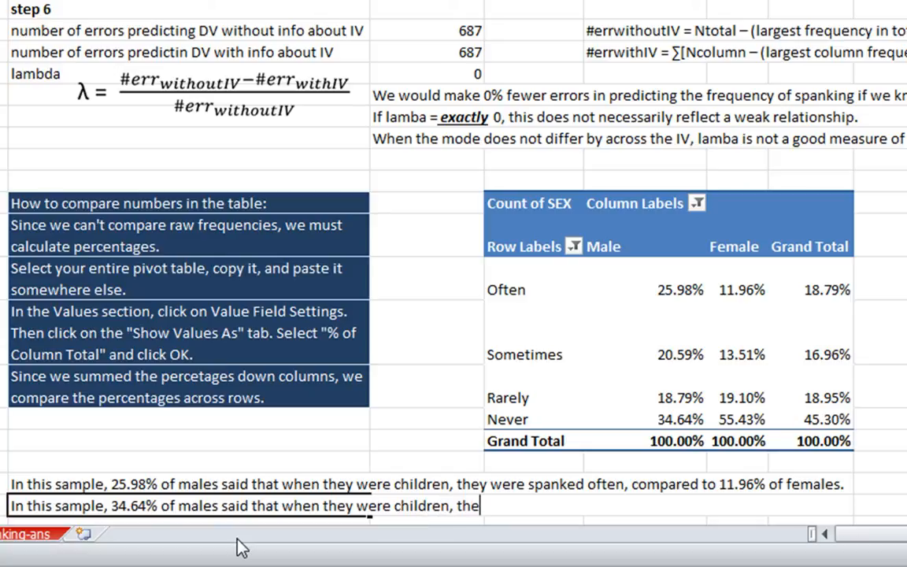
pyautogui.write('y were never s')
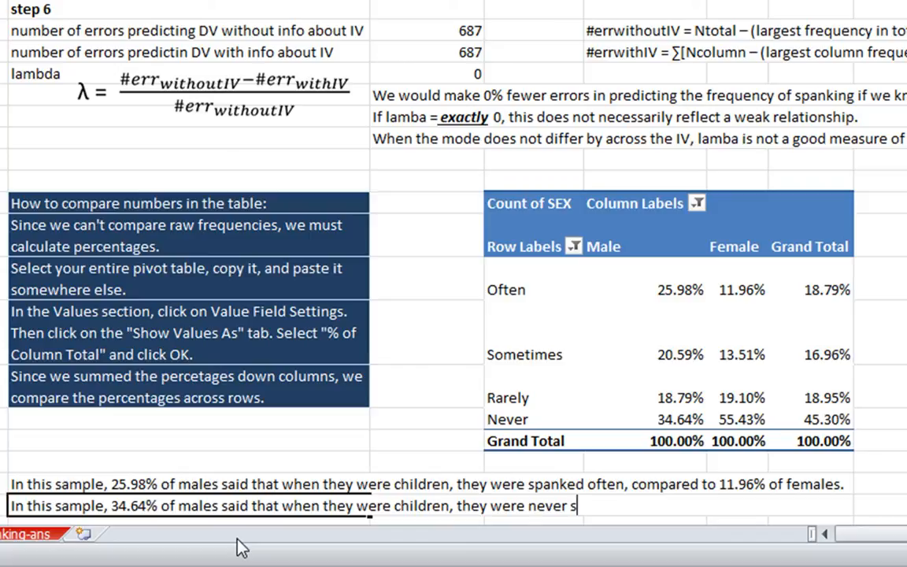
pyautogui.write('panked')
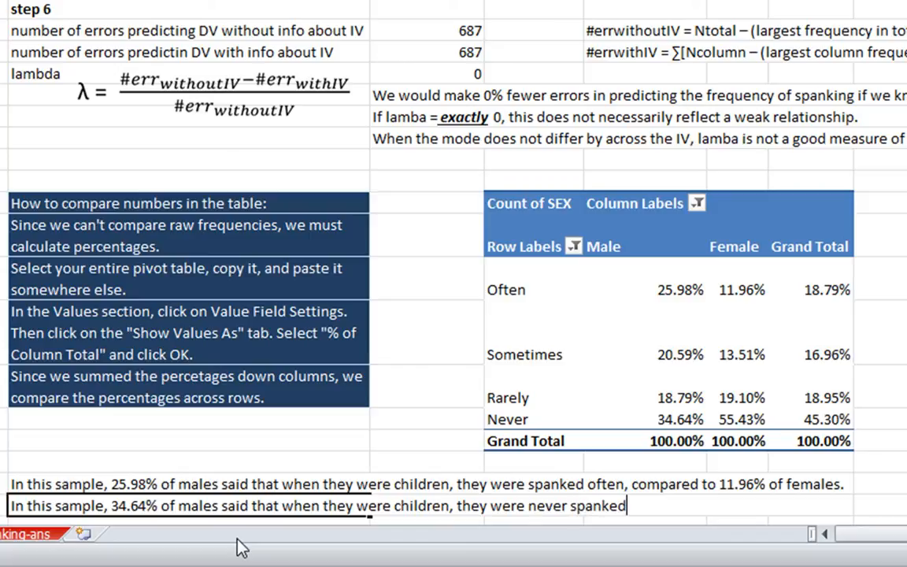
pyautogui.write(', compared to ')
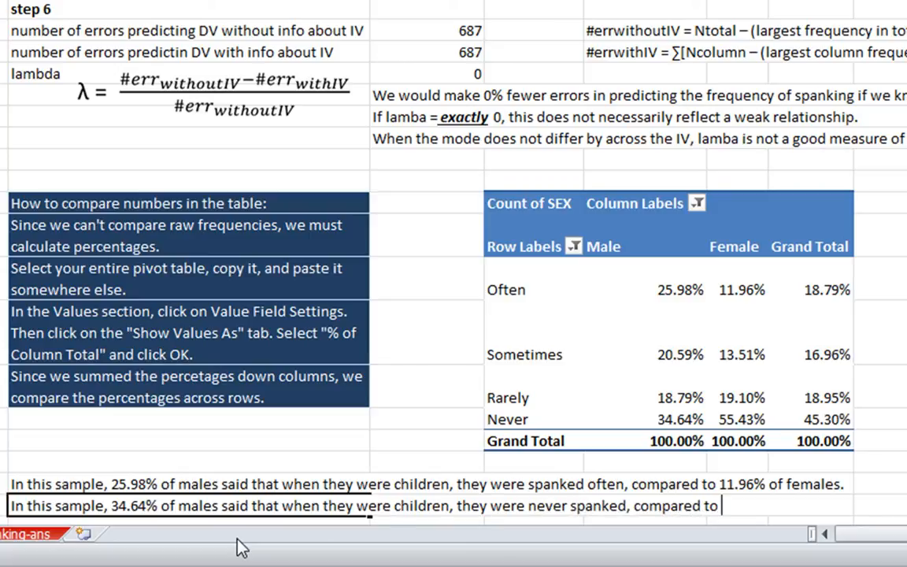
pyautogui.write('55.43% of')
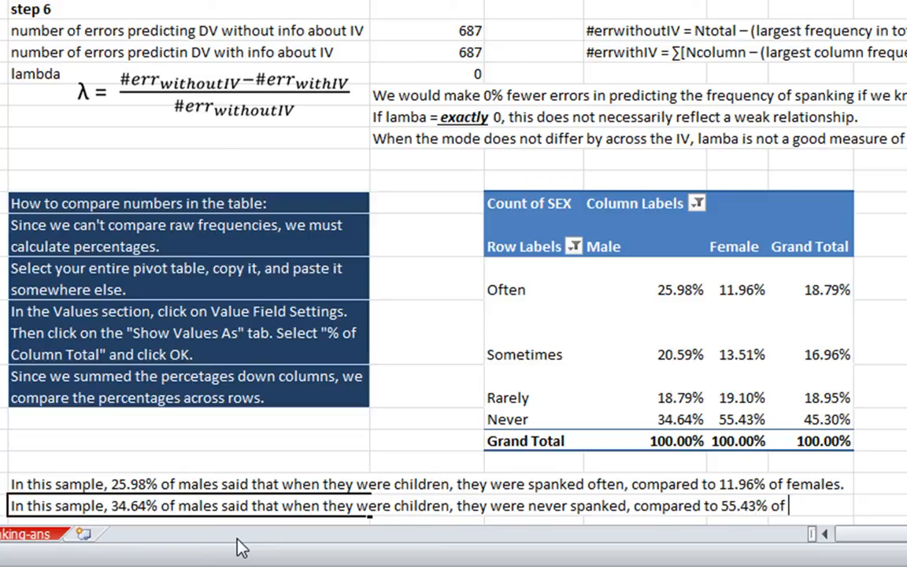
pyautogui.write(' females.')
pyautogui.press('Return')
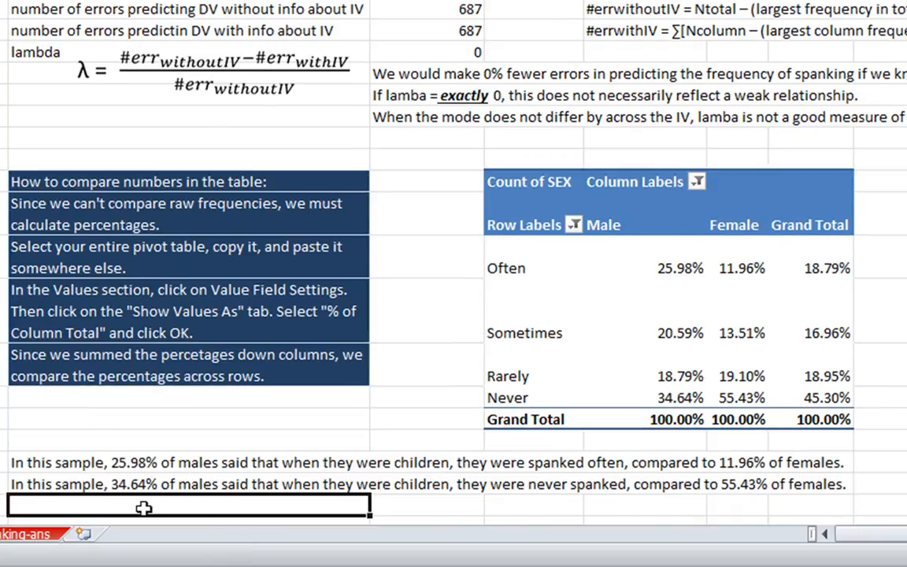